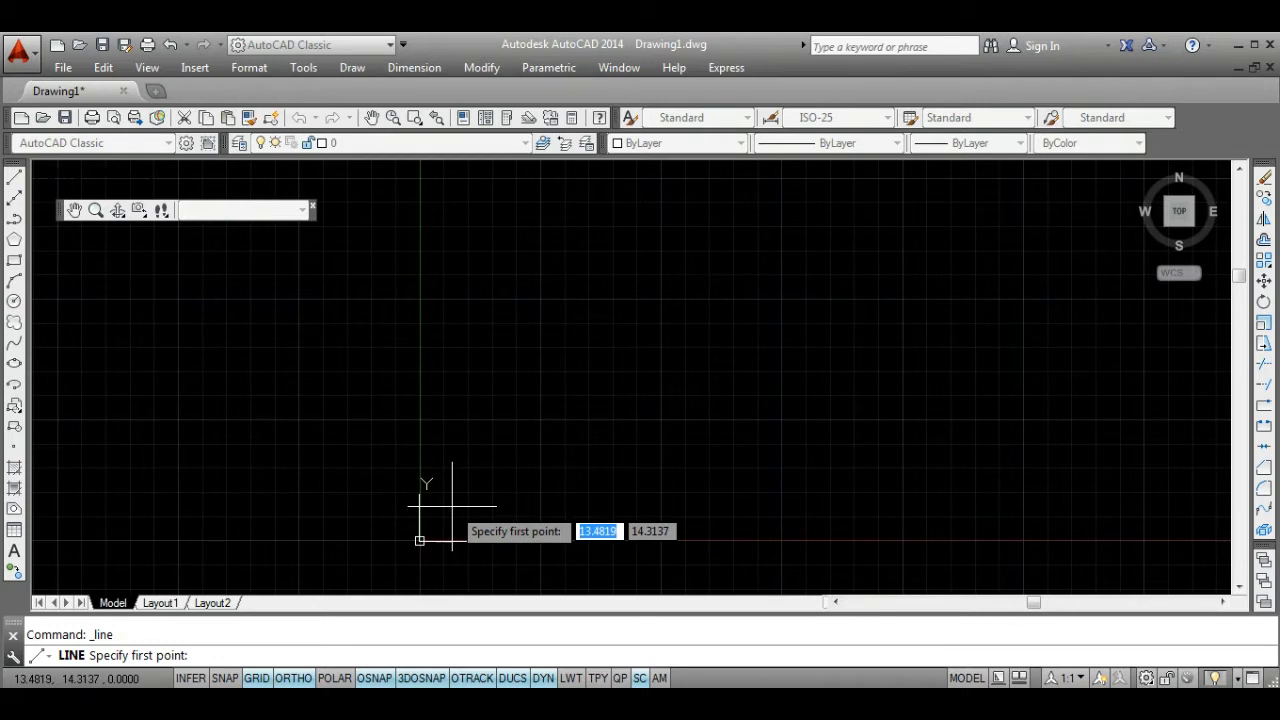
# Draw a 100-unit horizontal line to the right from just above the origin, followed by a 50-unit segment straight up.
pyautogui.click(452, 506)
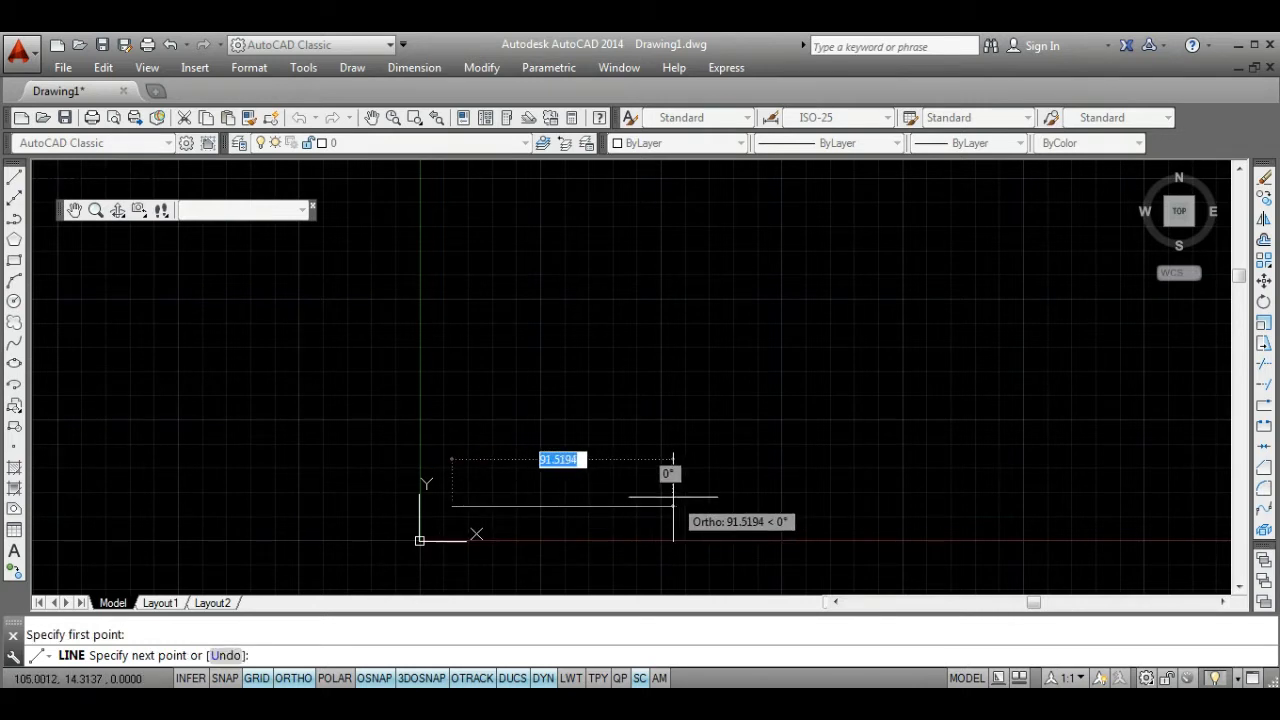
pyautogui.write('100')
pyautogui.press('Return')
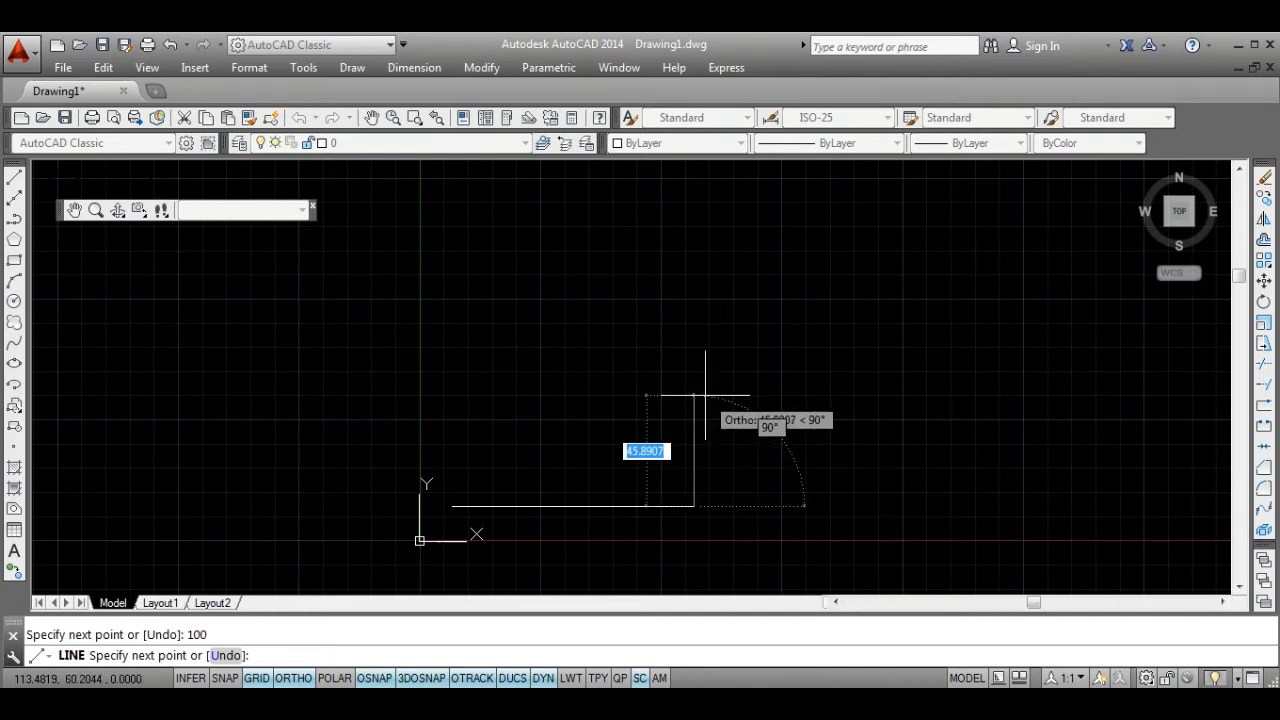
pyautogui.write('50')
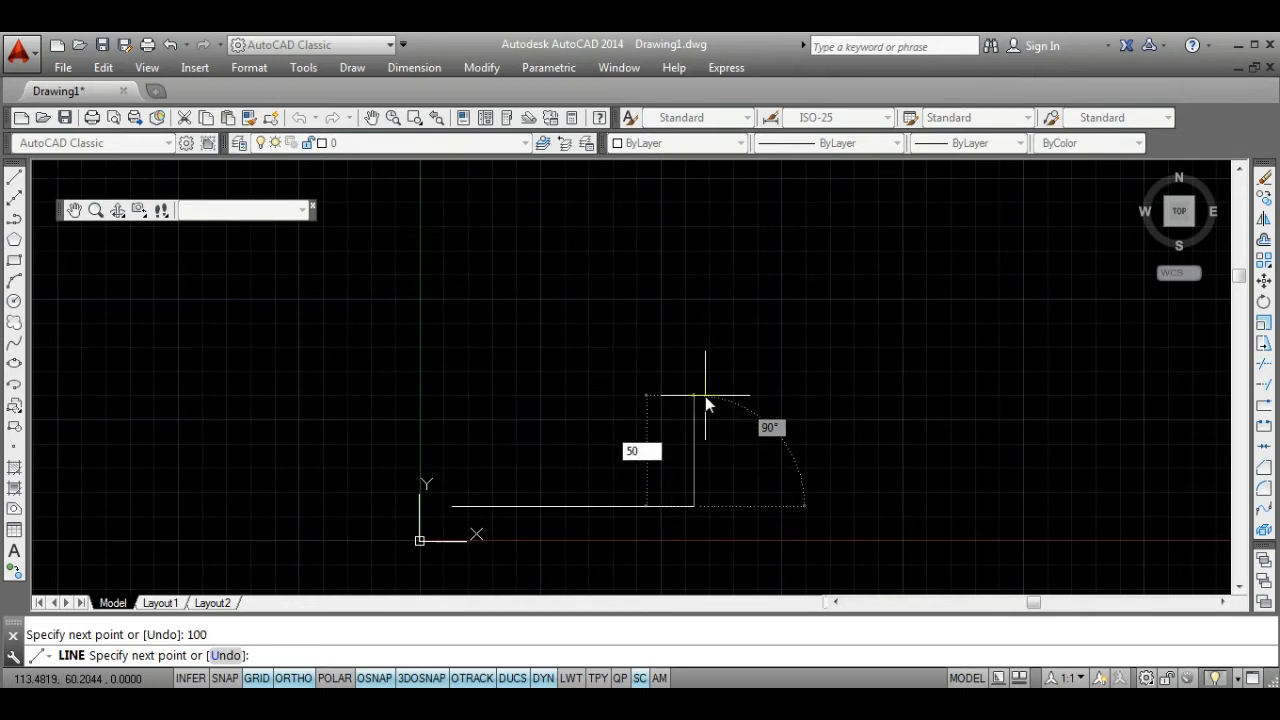
pyautogui.press('Return')
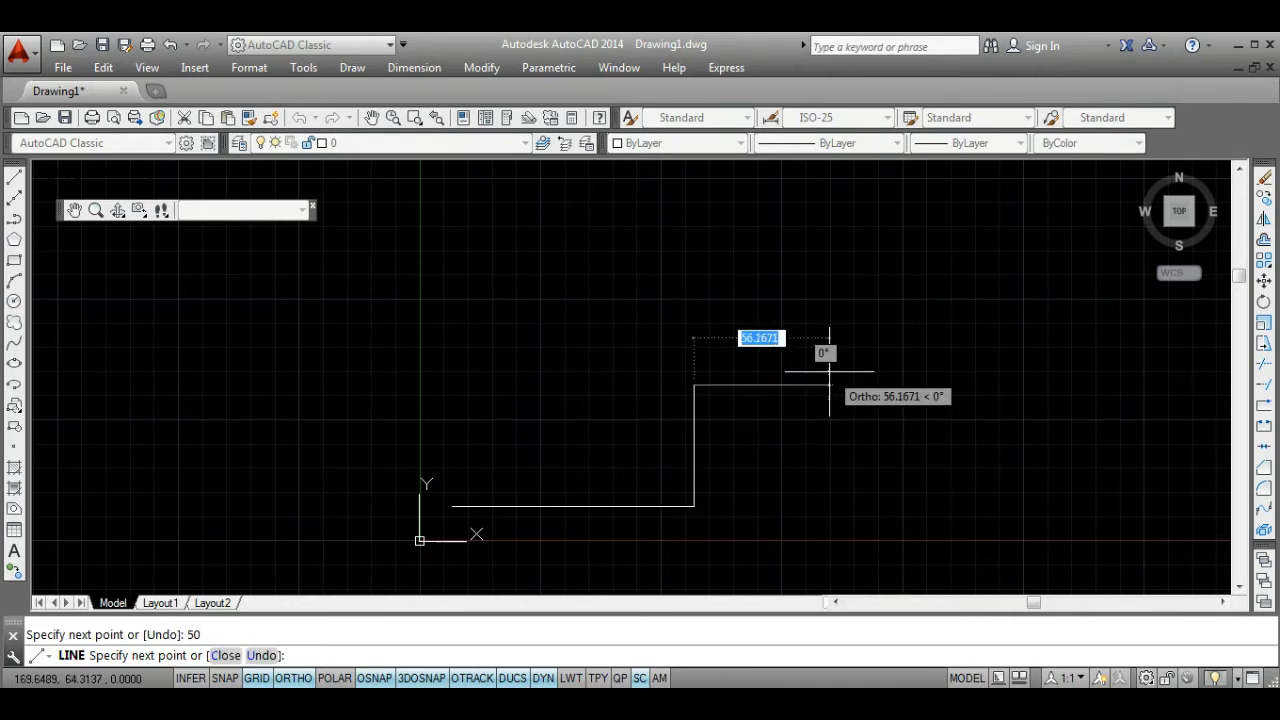
# Turn ortho off, add a 60-unit segment at 45° rising to the right, and end the line.
pyautogui.click(293, 678)
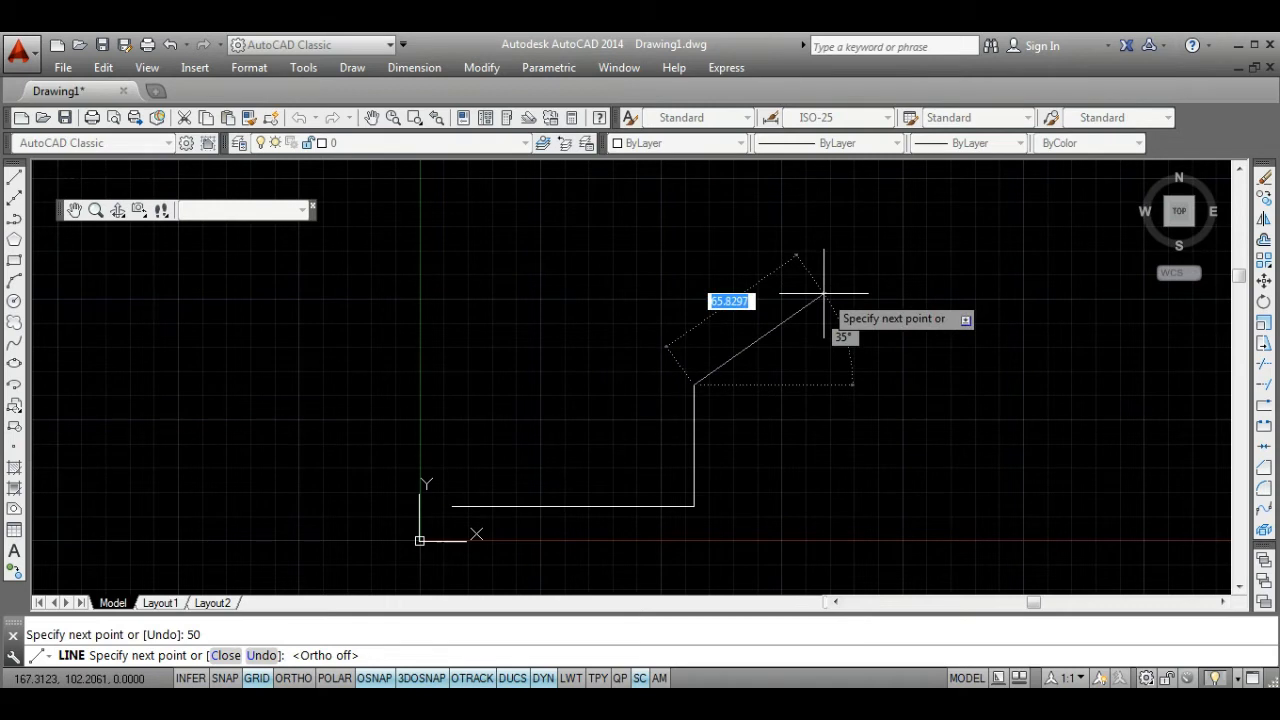
pyautogui.write('60')
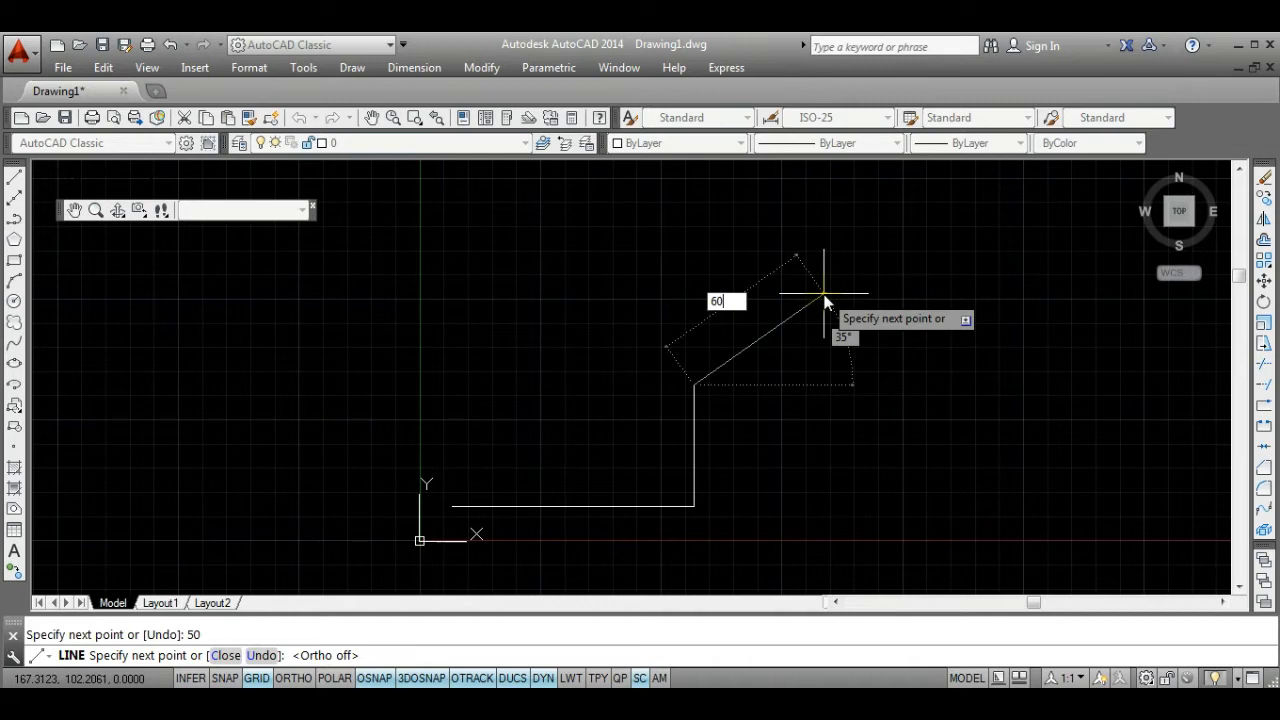
pyautogui.press('Tab')
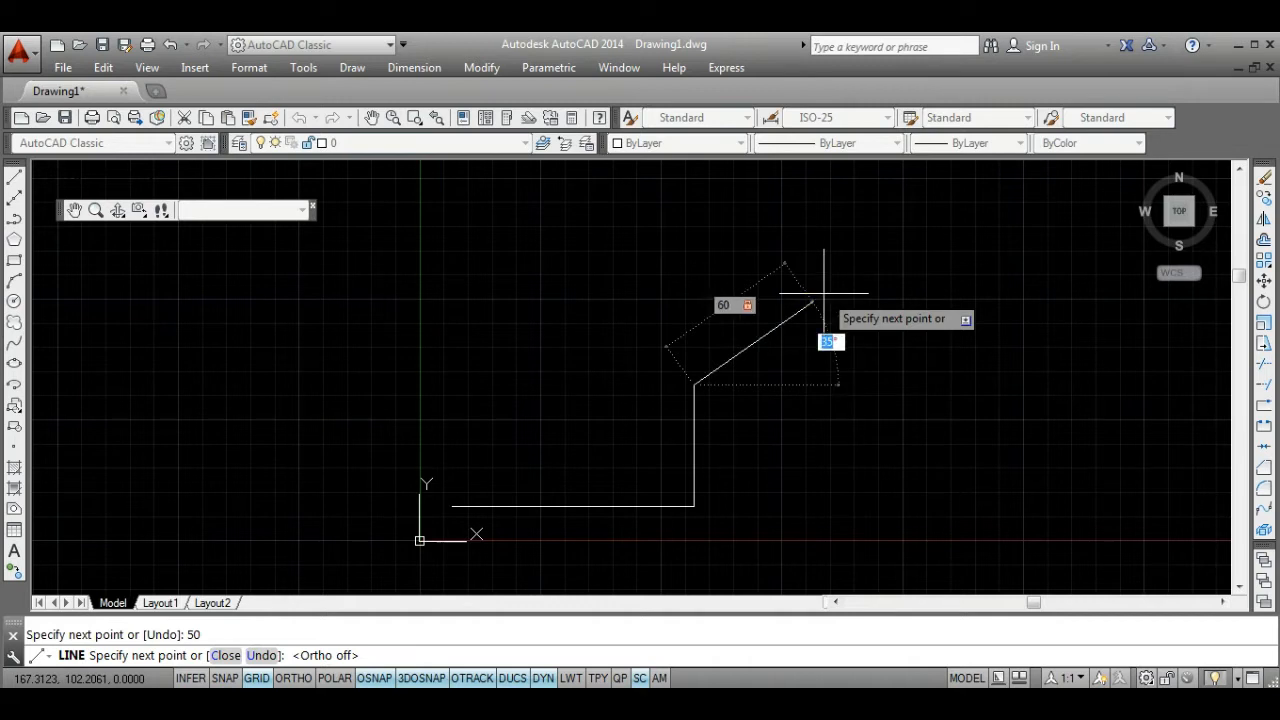
pyautogui.write('45')
pyautogui.press('Return')
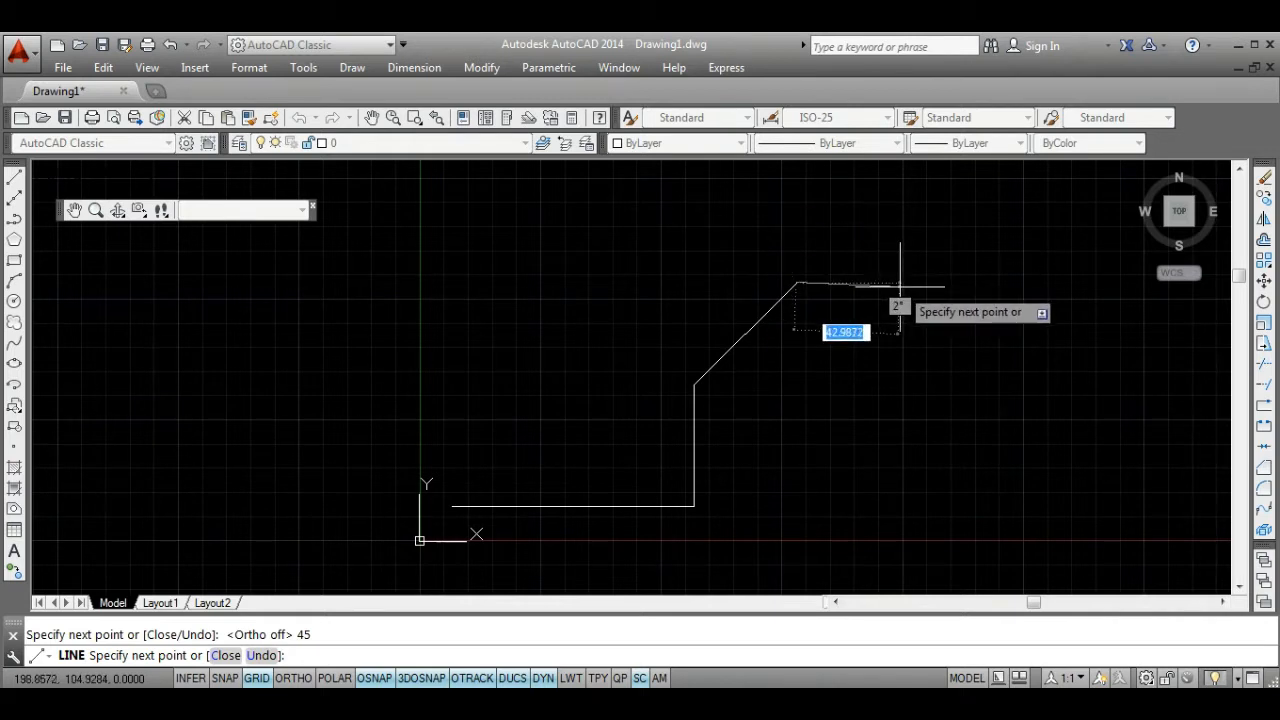
pyautogui.press('Escape')
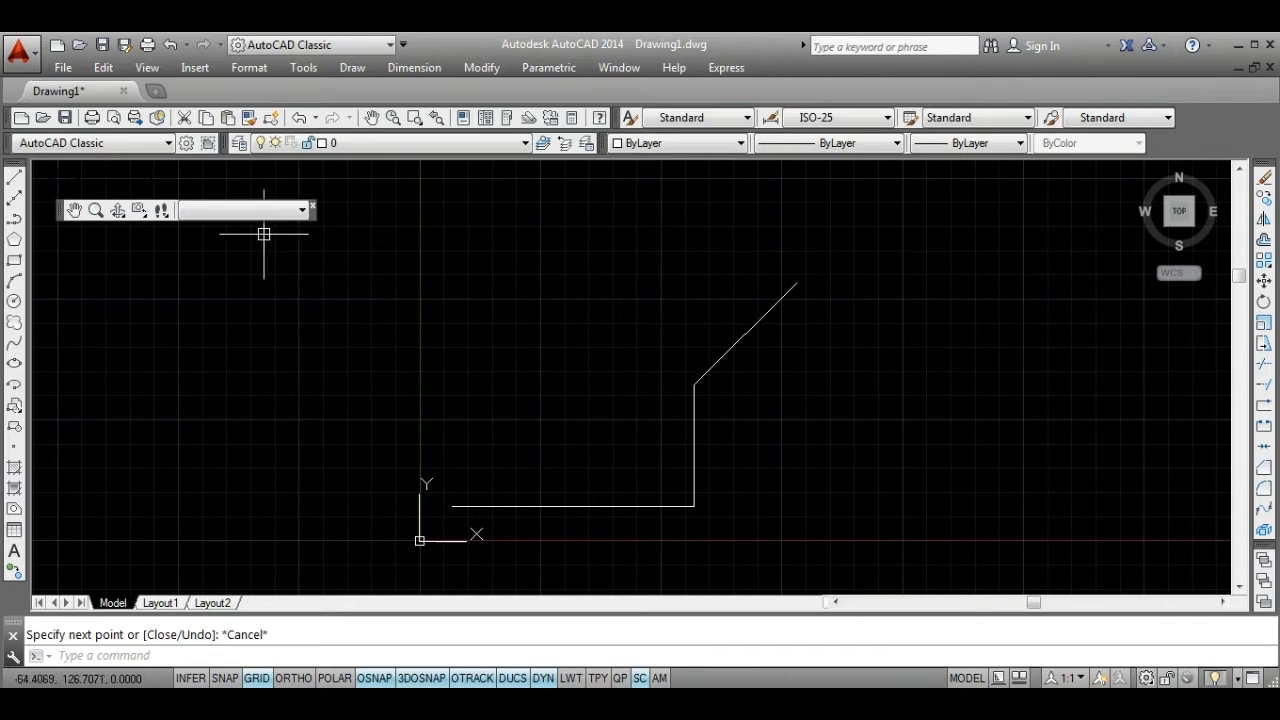
# Draw a vertical construction line with ortho on, crossing the horizontal line near its left end.
pyautogui.click(14, 202)
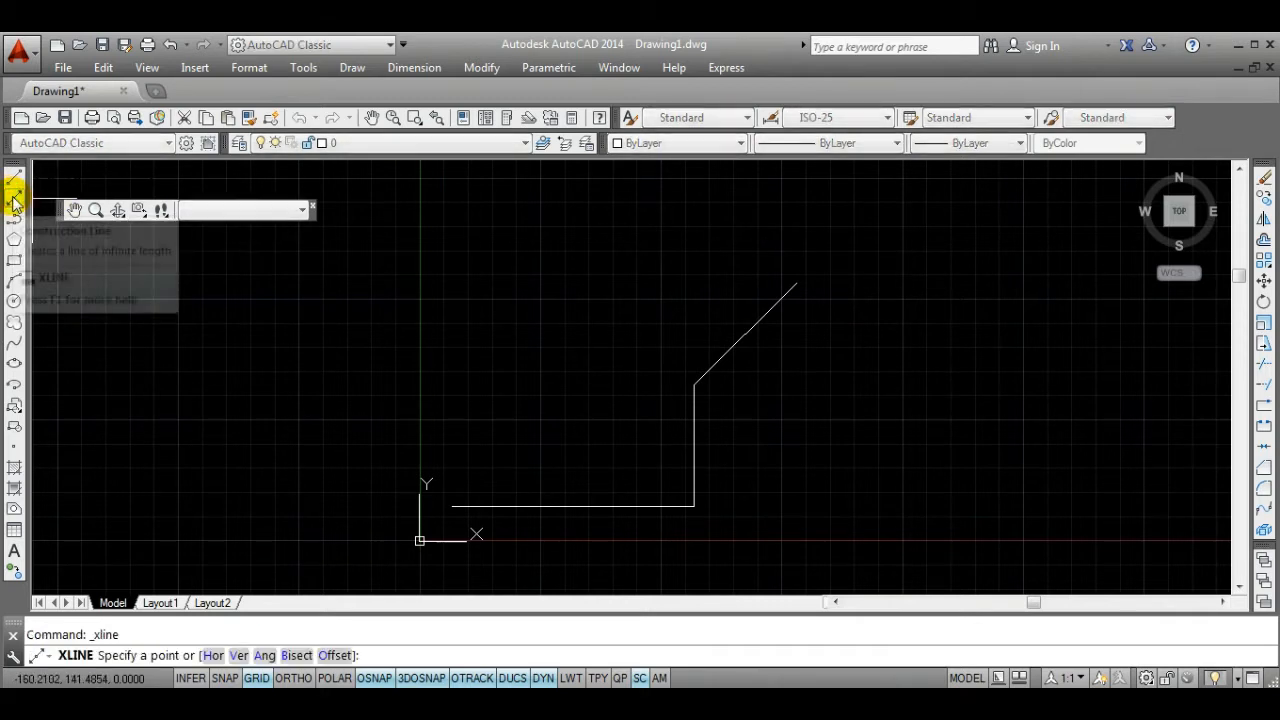
pyautogui.click(482, 438)
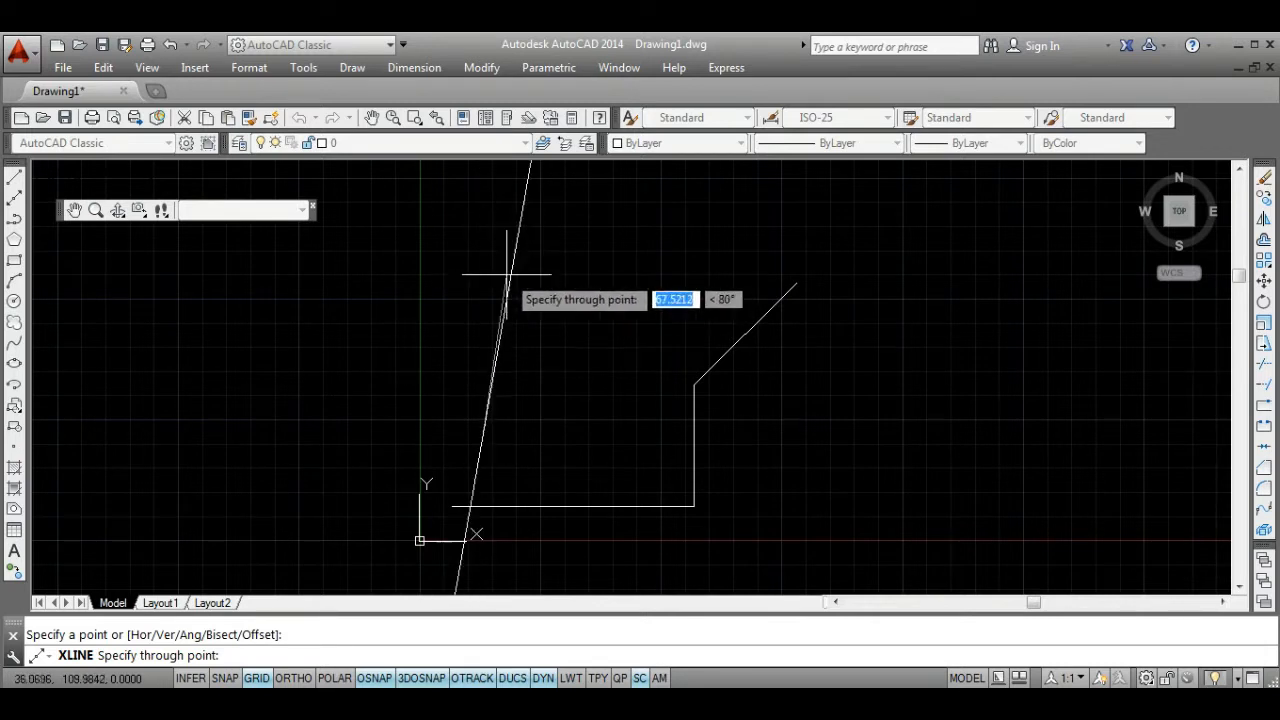
pyautogui.click(293, 678)
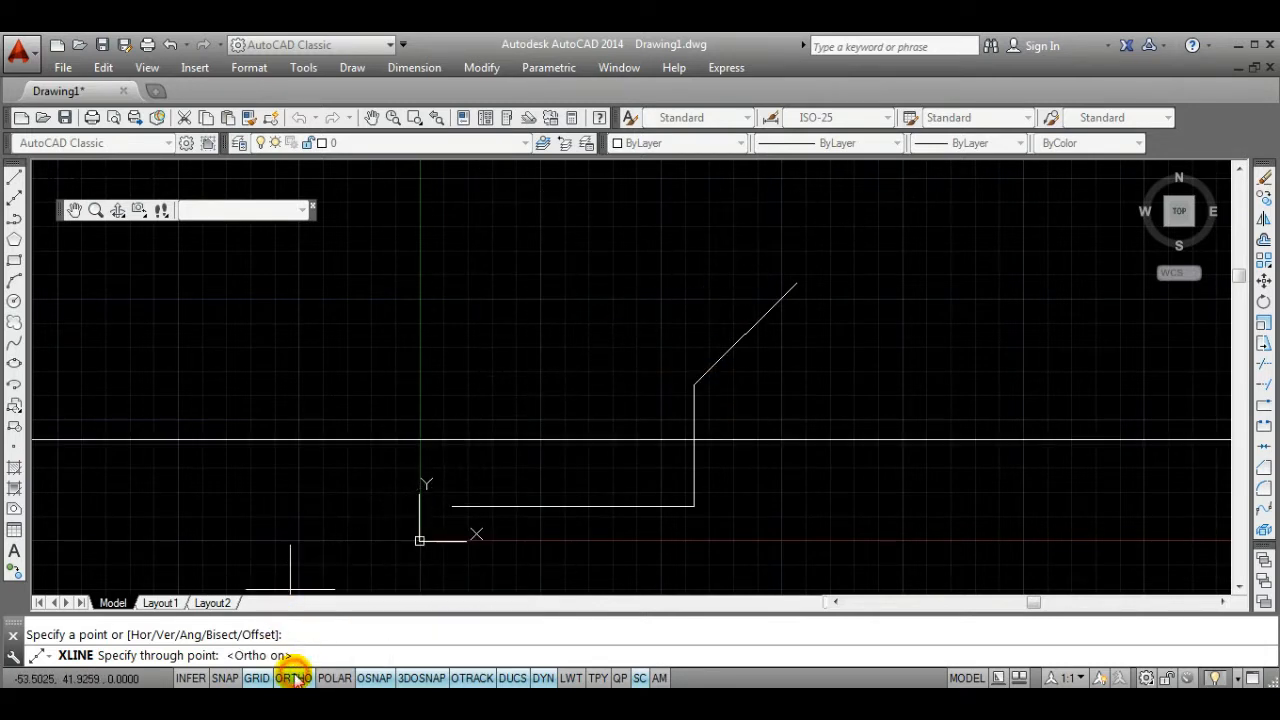
pyautogui.click(495, 283)
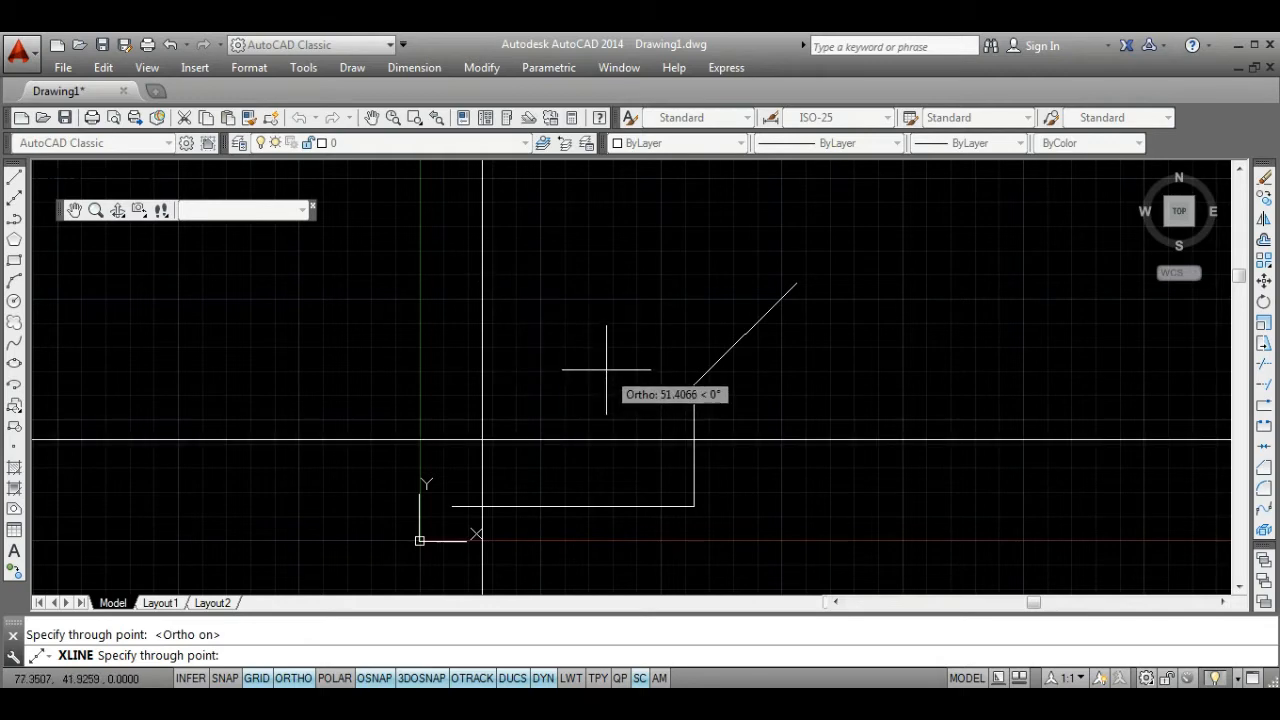
pyautogui.press('Escape')
# Delete the vertical construction line.
pyautogui.scroll(-6, 574, 323)
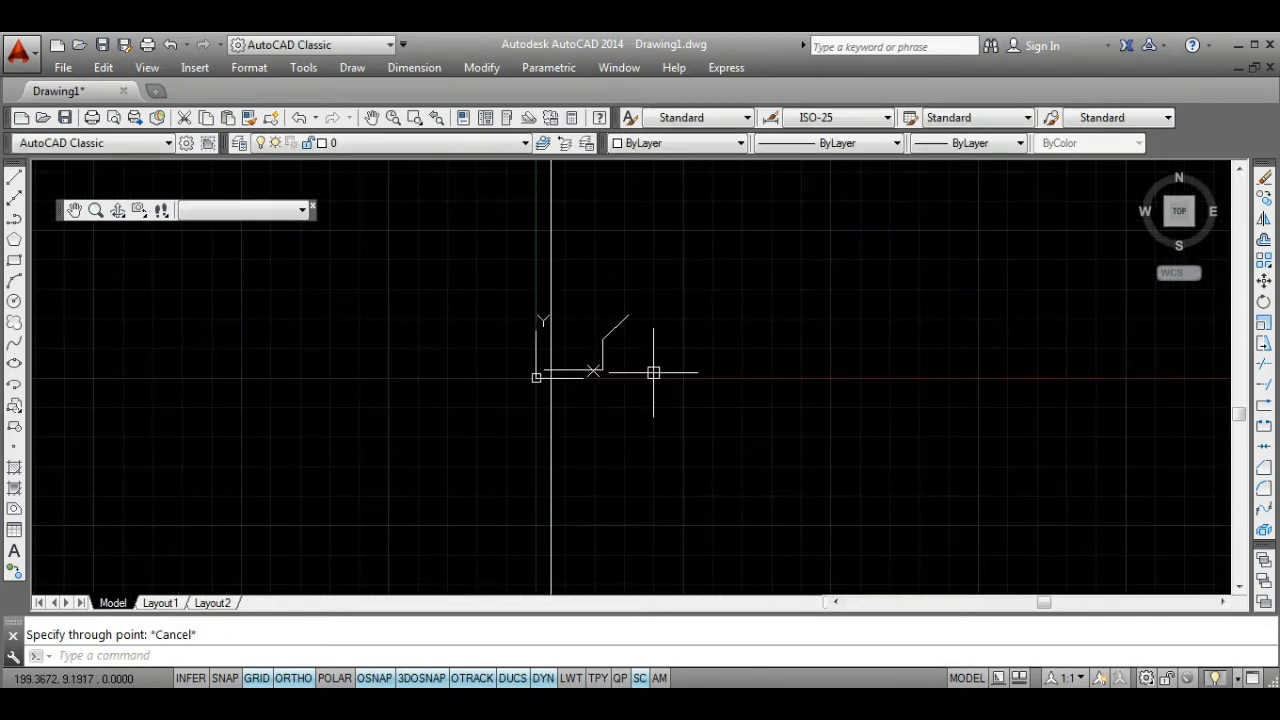
pyautogui.scroll(-2, 653, 372)
pyautogui.scroll(-2, 803, 443)
pyautogui.moveTo(797, 449)
pyautogui.mouseDown(button='middle')
pyautogui.moveTo(711, 476)
pyautogui.moveTo(677, 471)
pyautogui.mouseUp(button='middle')
pyautogui.scroll(3, 496, 385)
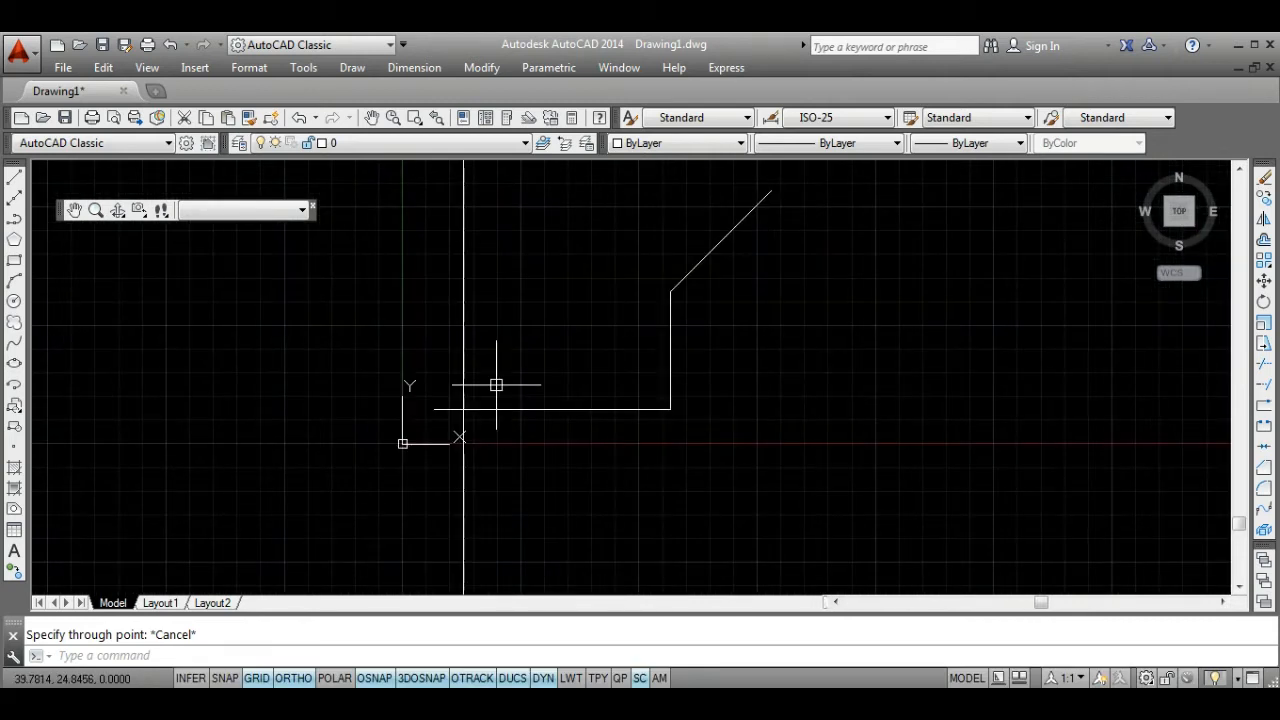
pyautogui.scroll(2, 496, 385)
pyautogui.click(444, 354)
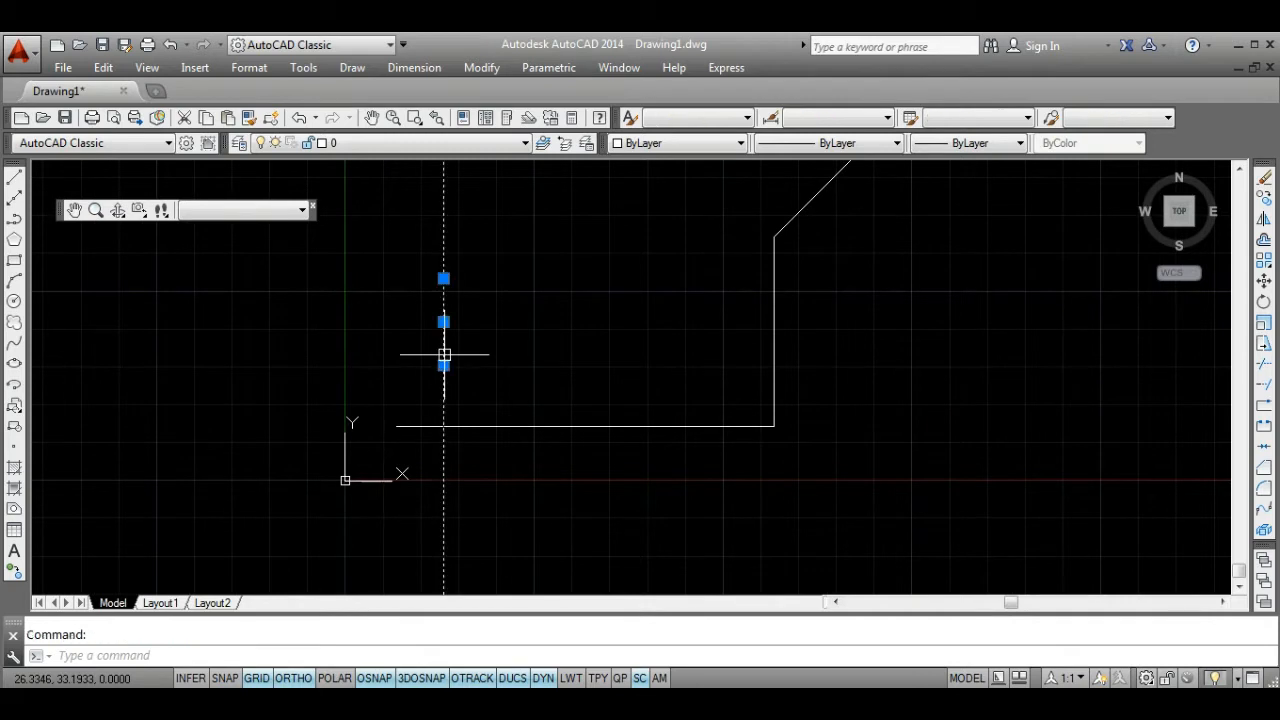
pyautogui.press('Delete')
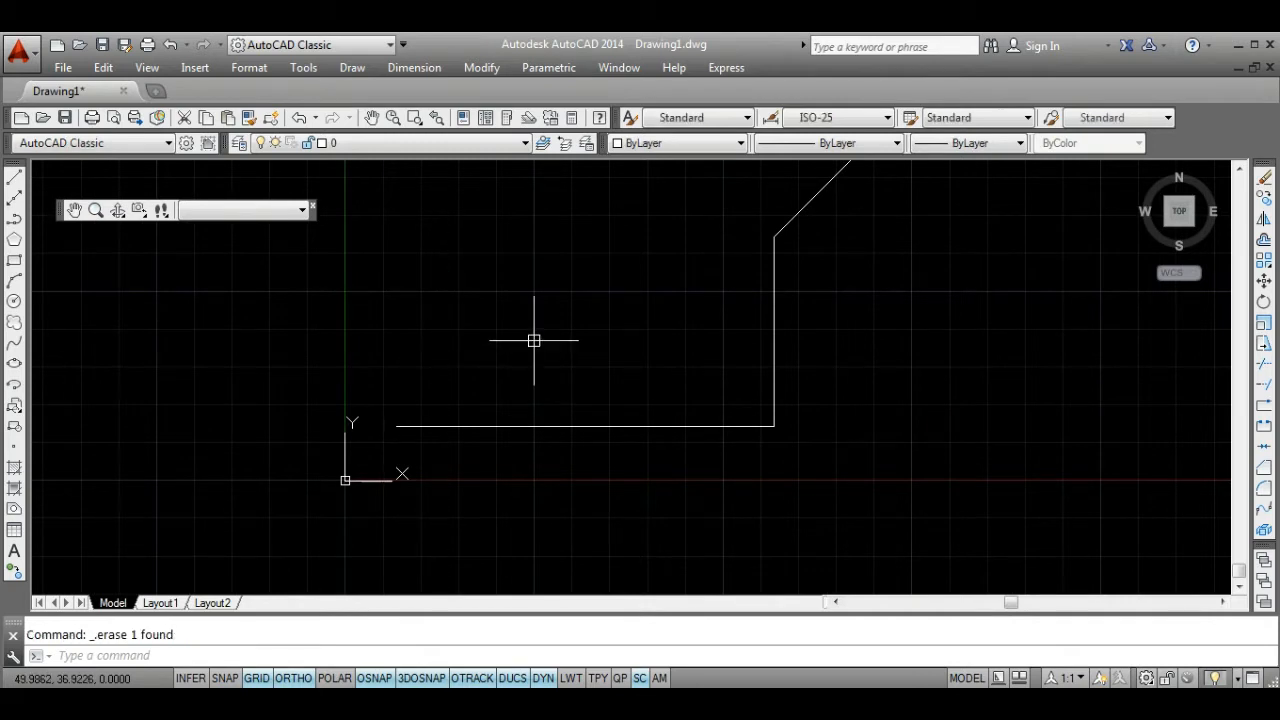
# Start a polyline left of the Y axis with one horizontal segment, turn ortho off, and add three slanted segments rightward across the existing lines.
pyautogui.moveTo(531, 340)
pyautogui.mouseDown(button='middle')
pyautogui.moveTo(549, 400)
pyautogui.moveTo(540, 414)
pyautogui.mouseUp(button='middle')
pyautogui.scroll(-2, 541, 415)
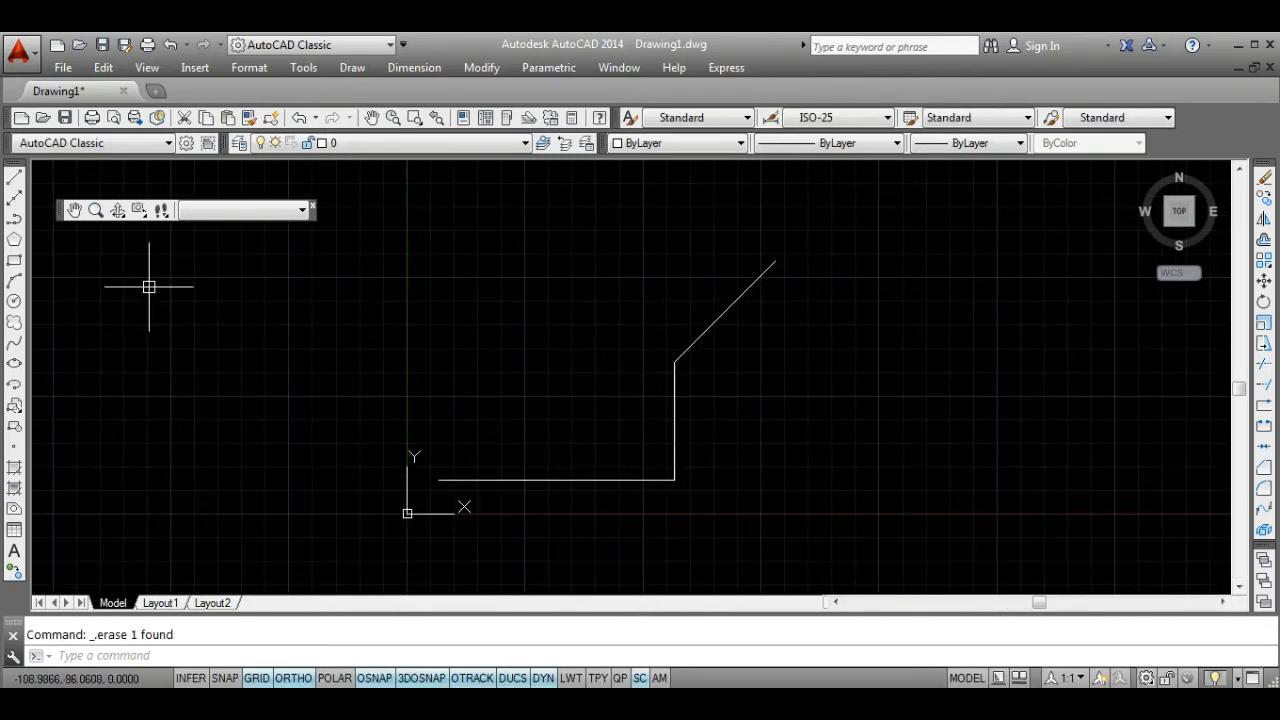
pyautogui.click(15, 236)
pyautogui.click(287, 446)
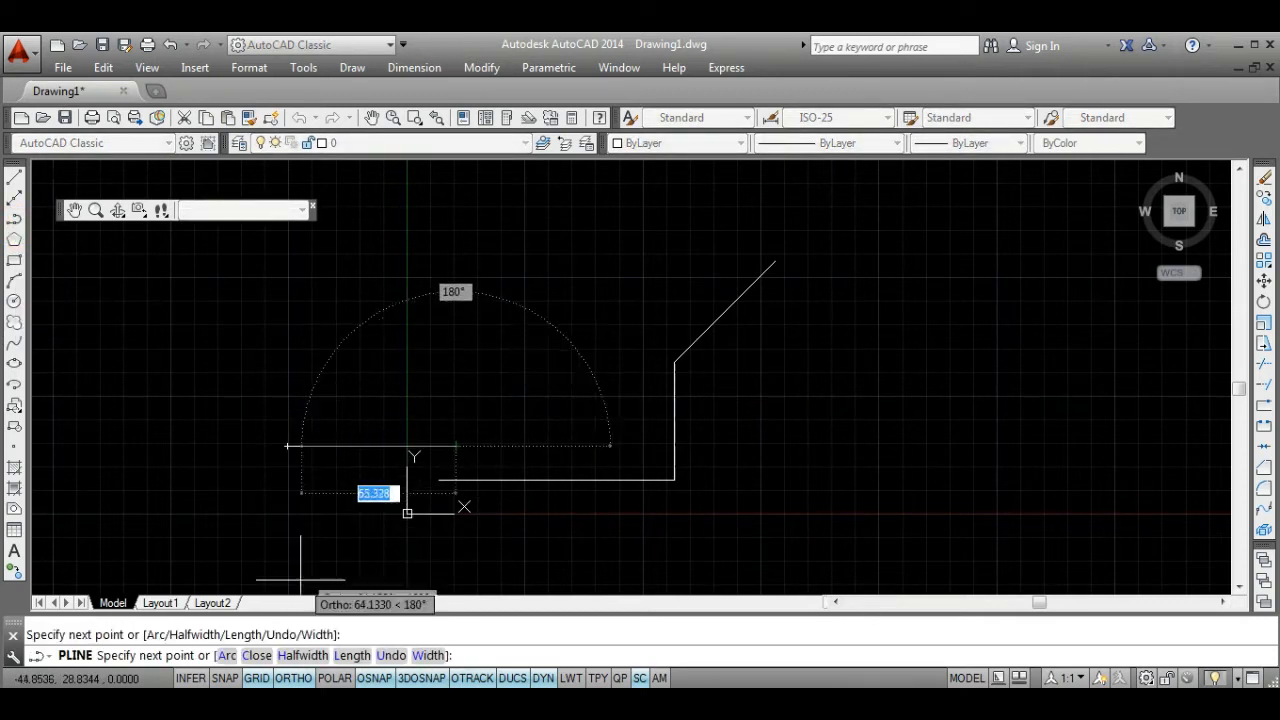
pyautogui.click(294, 678)
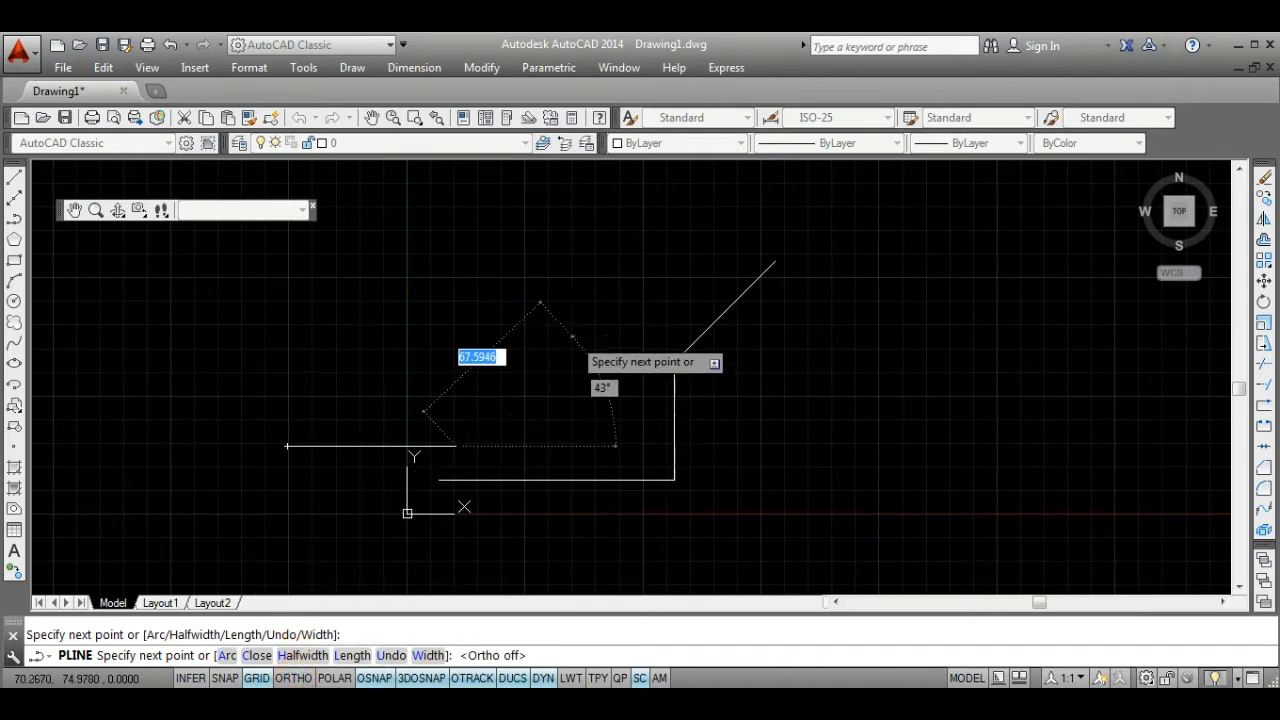
pyautogui.click(572, 337)
pyautogui.click(627, 421)
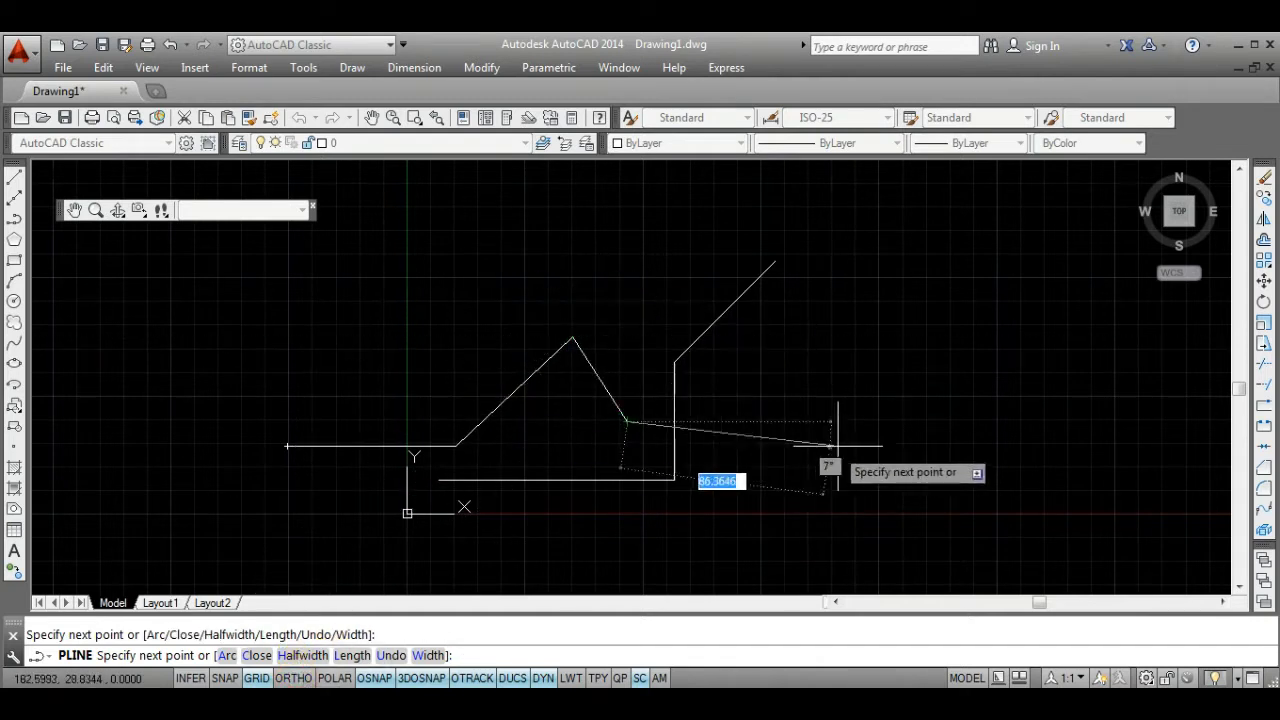
pyautogui.click(825, 459)
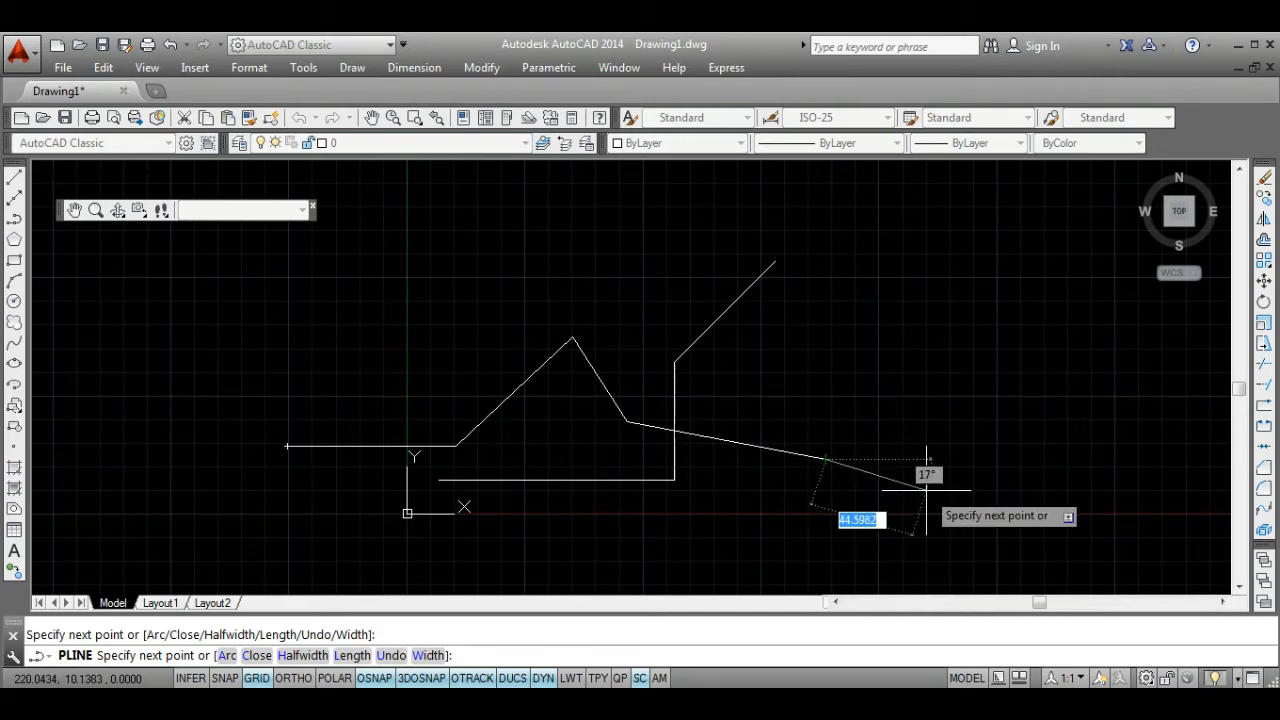
# Switch the polyline to arc mode, add two tangent arcs forming an S-curve at its right end, and finish it.
pyautogui.click(226, 656)
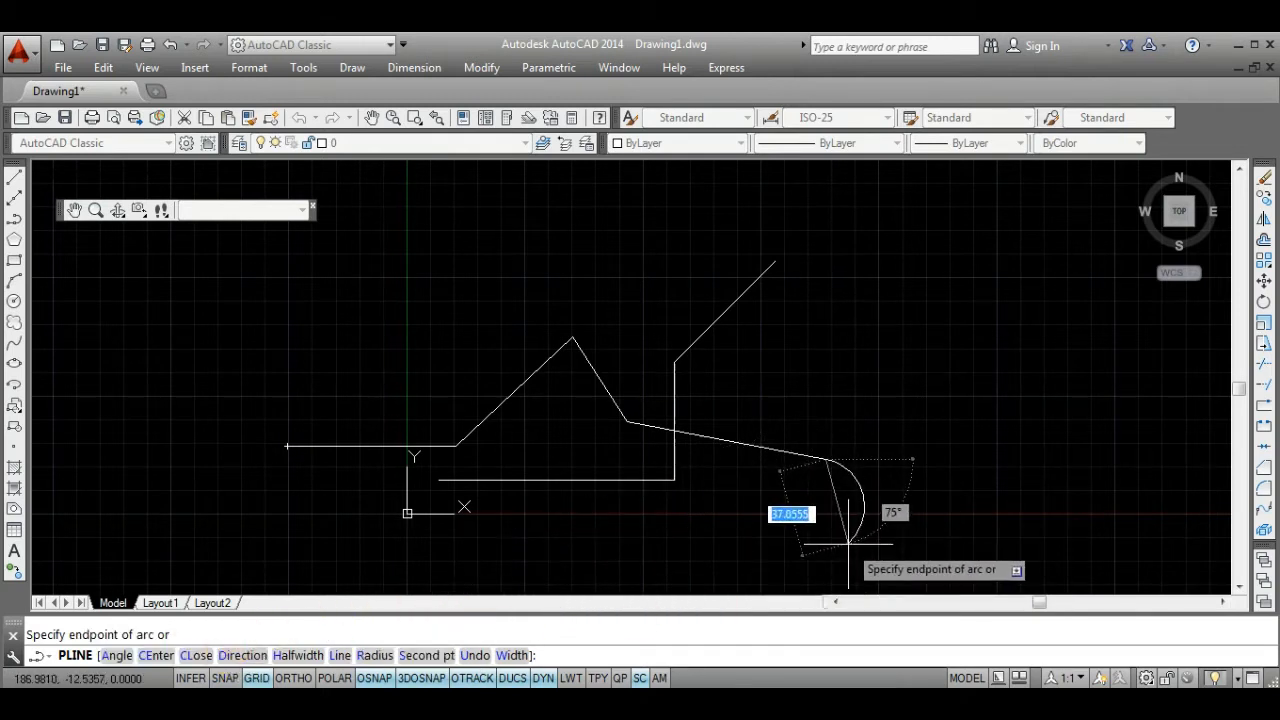
pyautogui.click(928, 398)
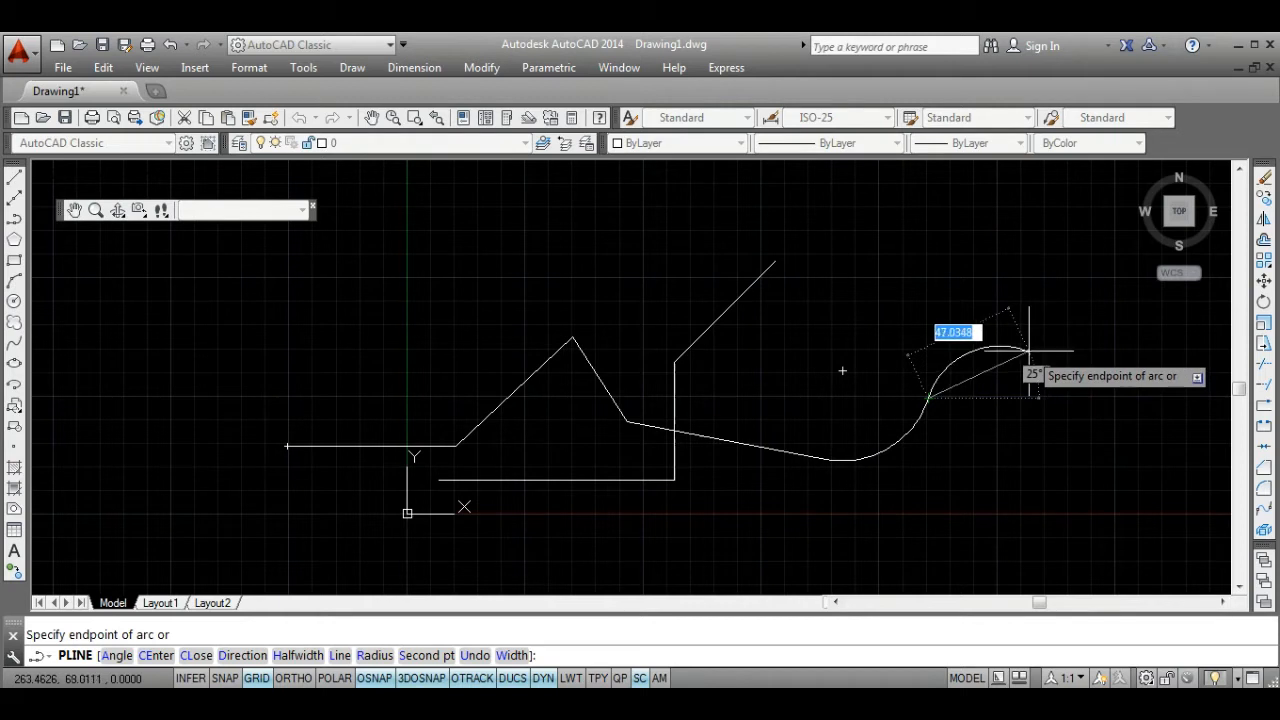
pyautogui.click(1066, 457)
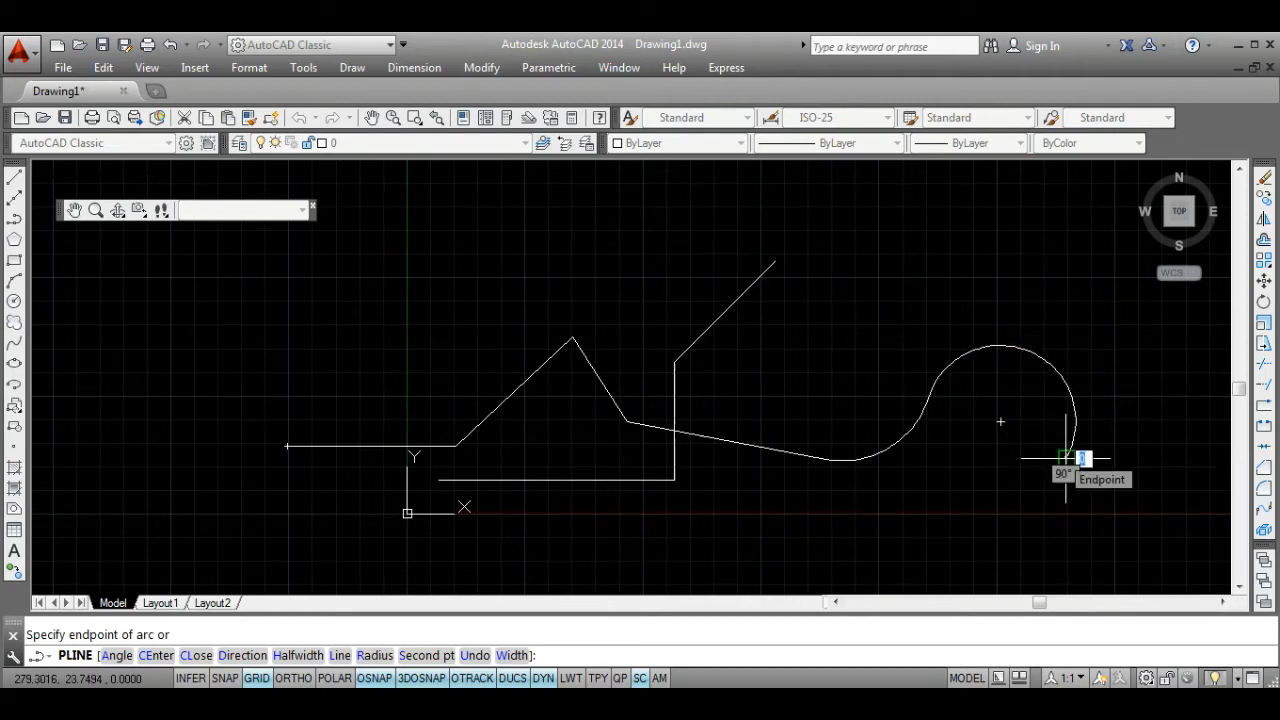
pyautogui.press('Escape')
pyautogui.click(457, 443)
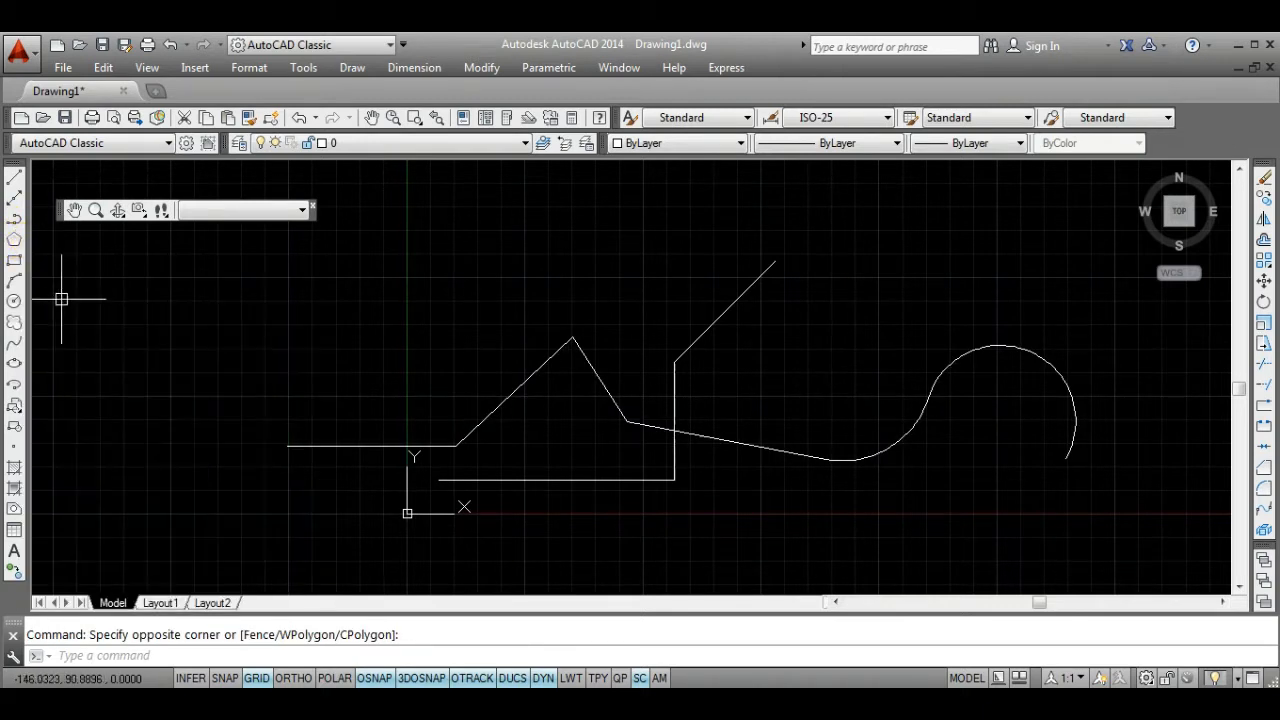
# Draw a circle of about 20.5 units radius above the polyline's first segments, just right of the Y axis.
pyautogui.click(15, 301)
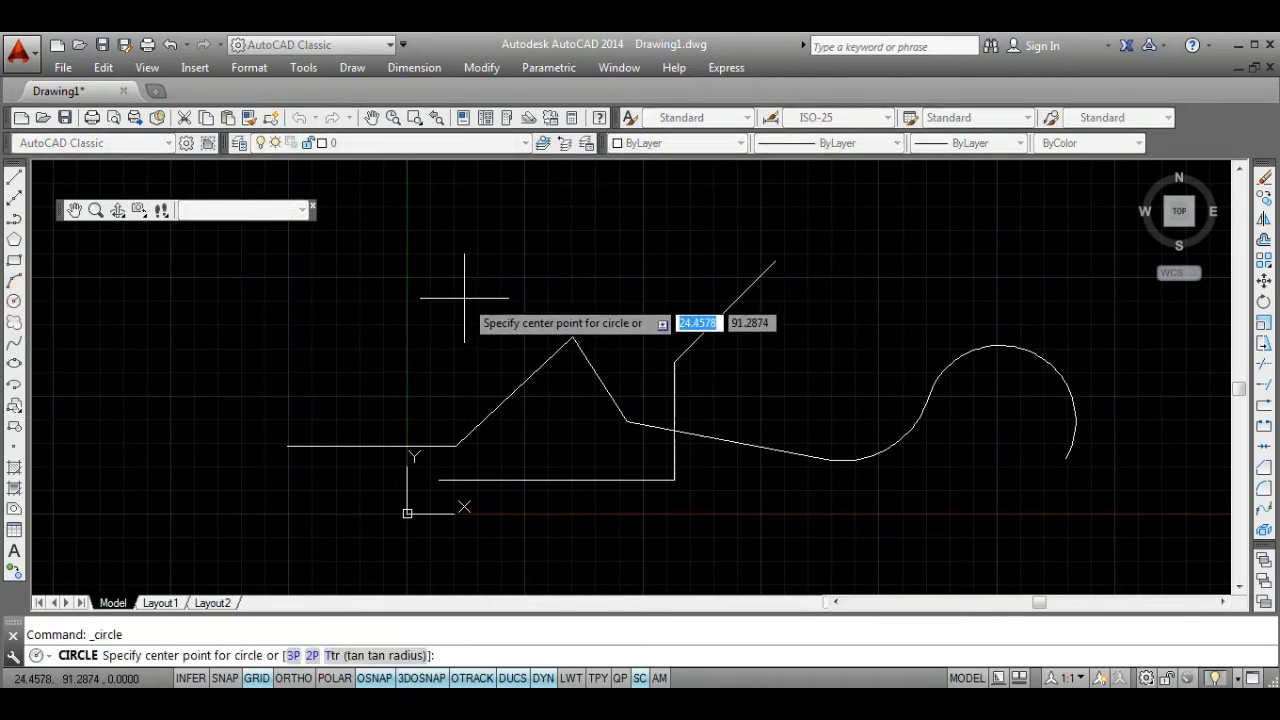
pyautogui.click(464, 297)
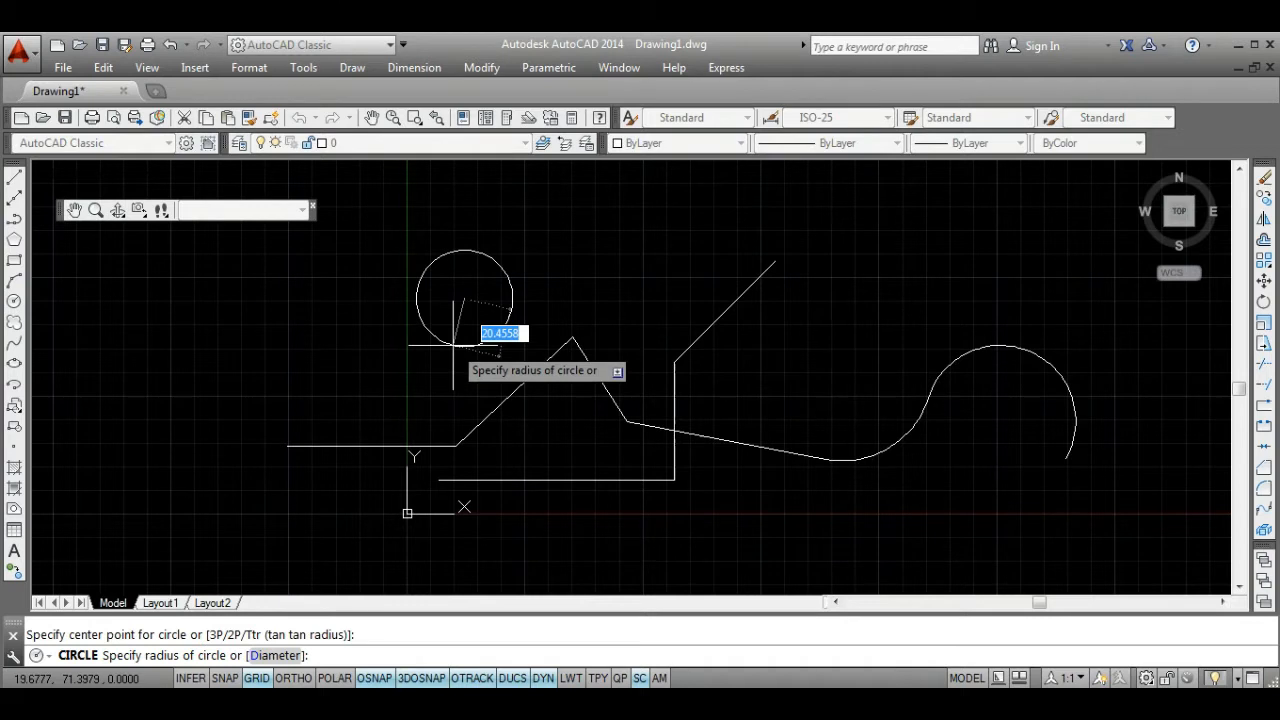
pyautogui.click(453, 345)
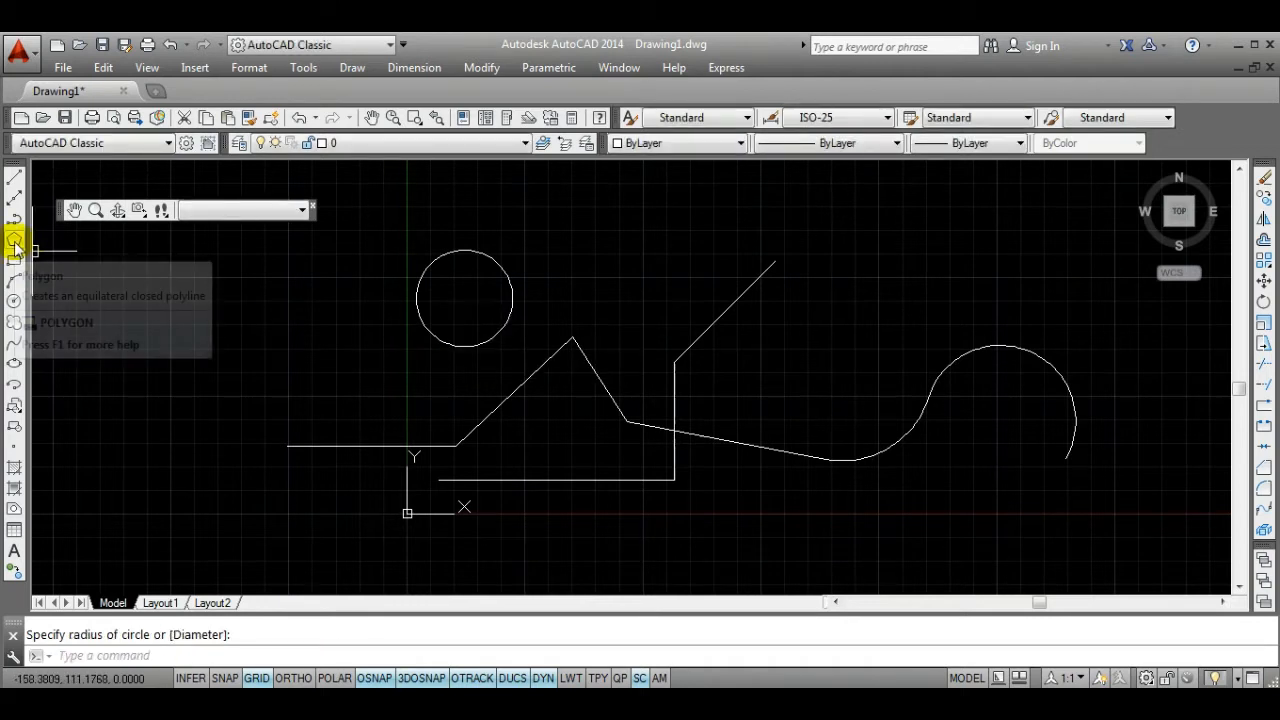
# Draw a 5-sided polygon centred on the circle, inscribed in circle, with its upper vertex on the circle's top quadrant.
pyautogui.click(15, 242)
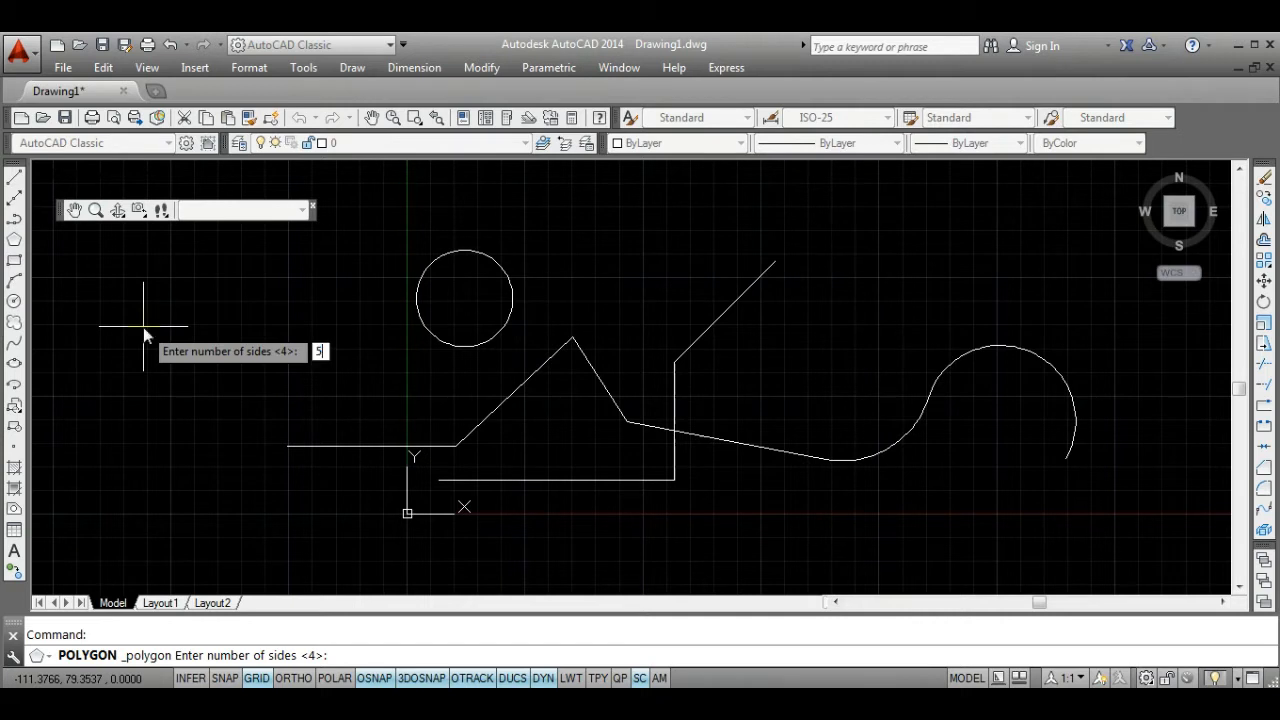
pyautogui.write('5')
pyautogui.press('Return')
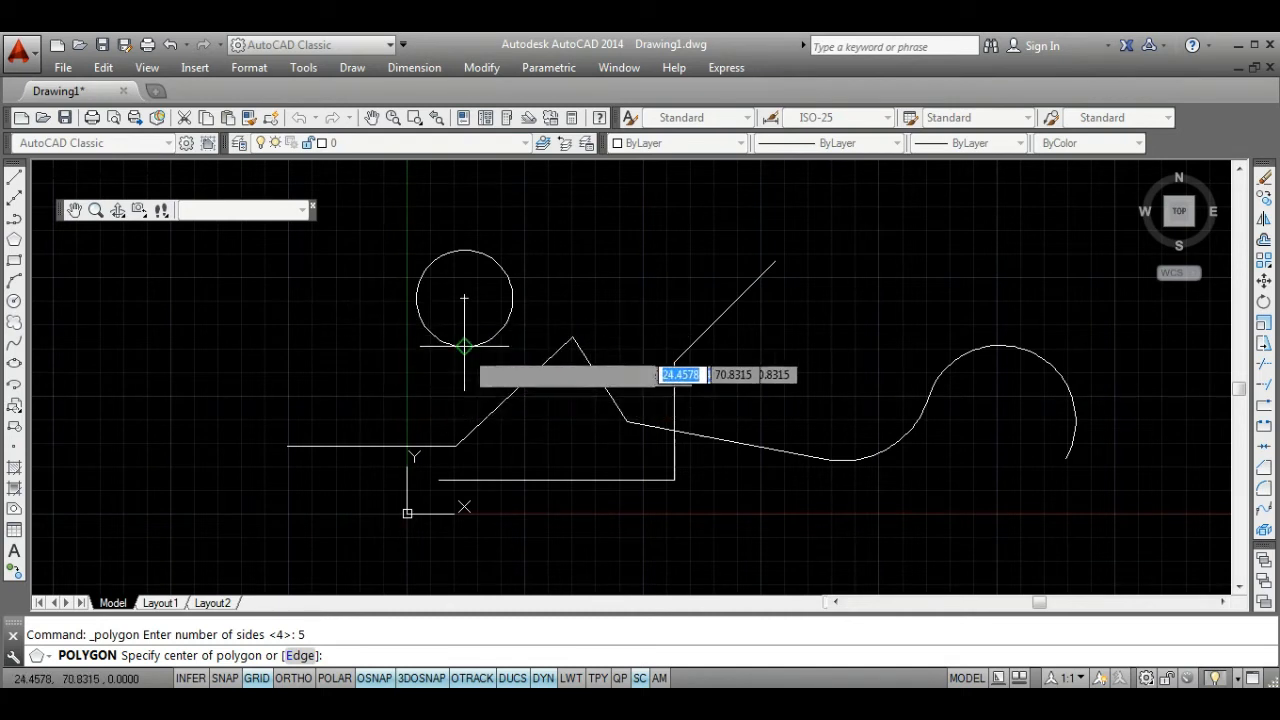
pyautogui.click(464, 297)
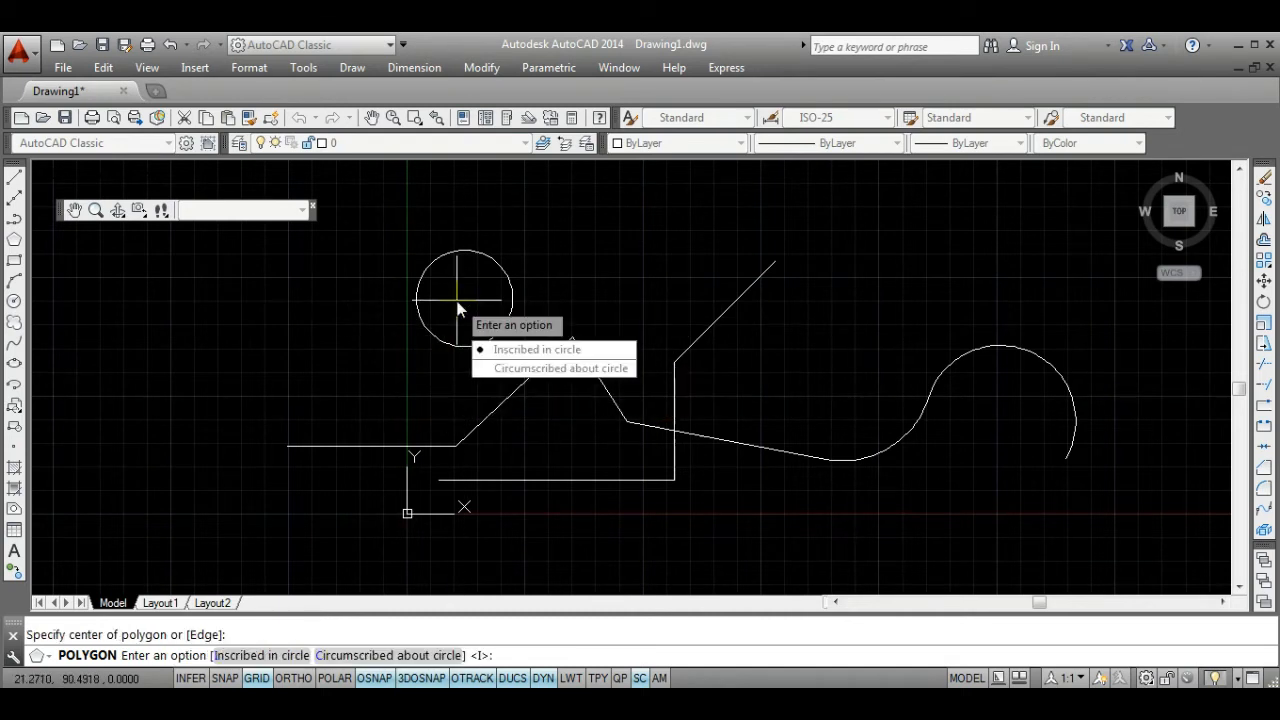
pyautogui.click(619, 353)
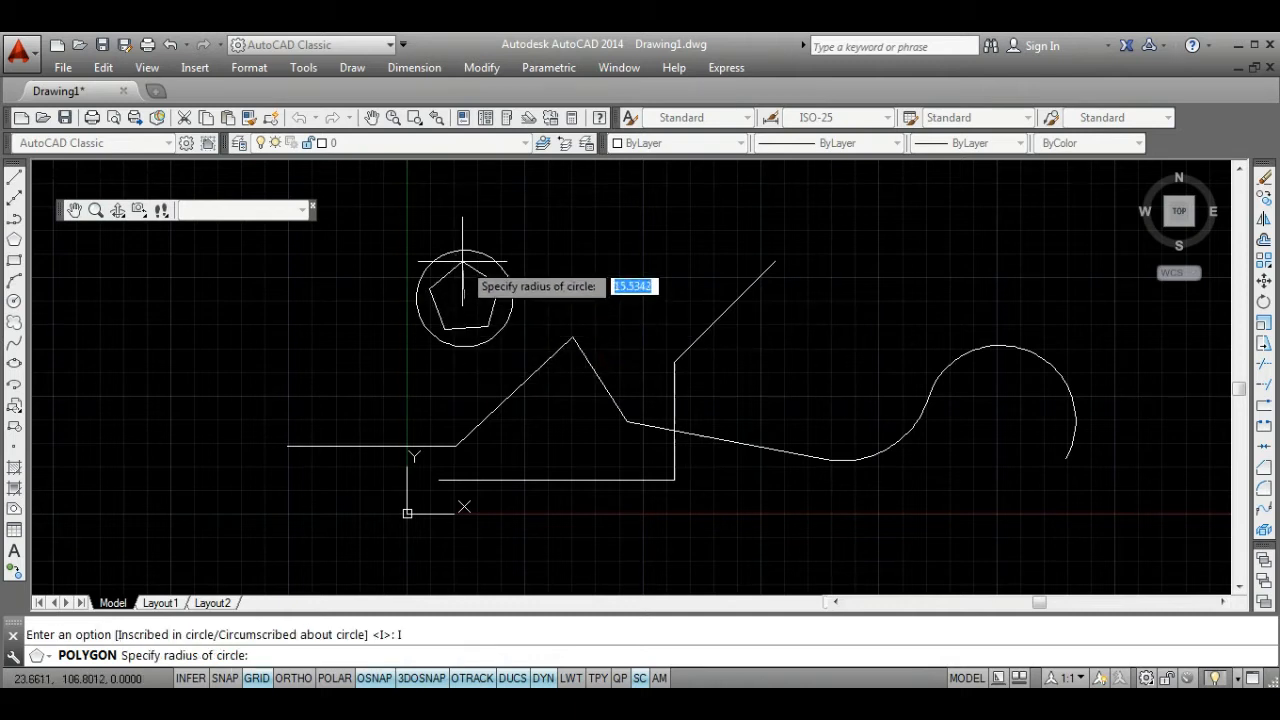
pyautogui.click(464, 250)
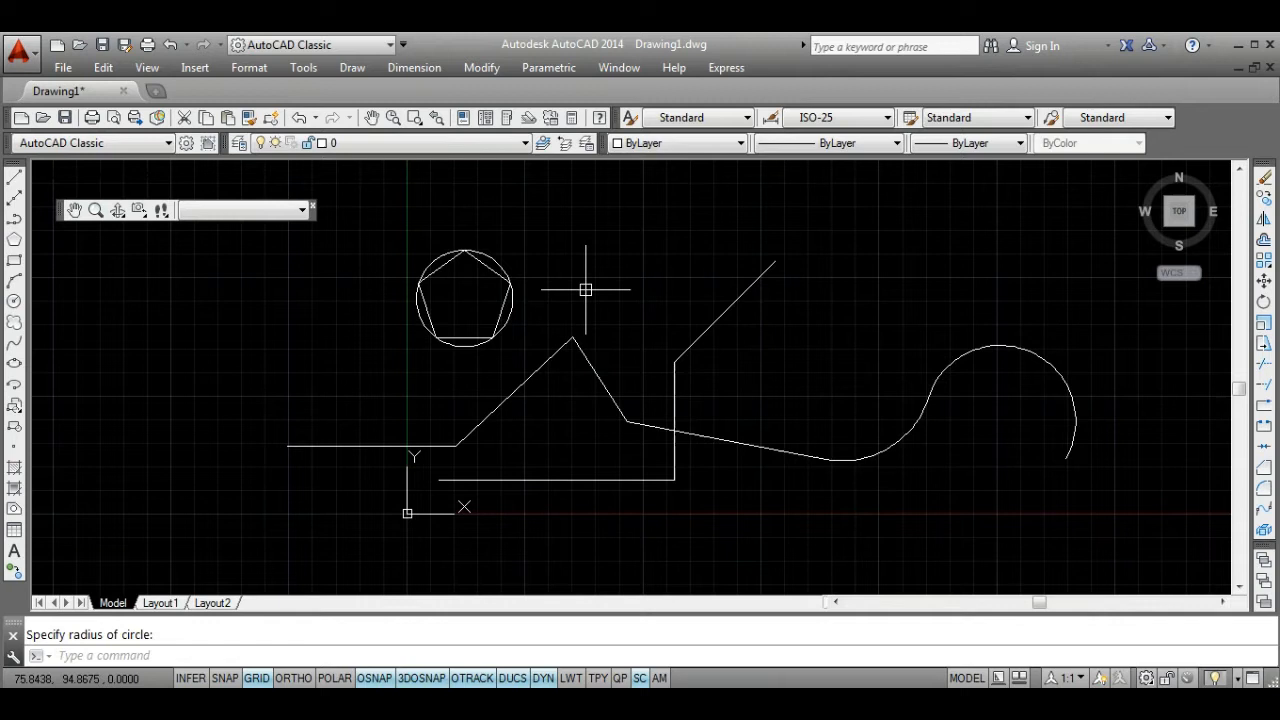
# Delete the pentagon inside the circle.
pyautogui.click(458, 300)
pyautogui.press('Delete')
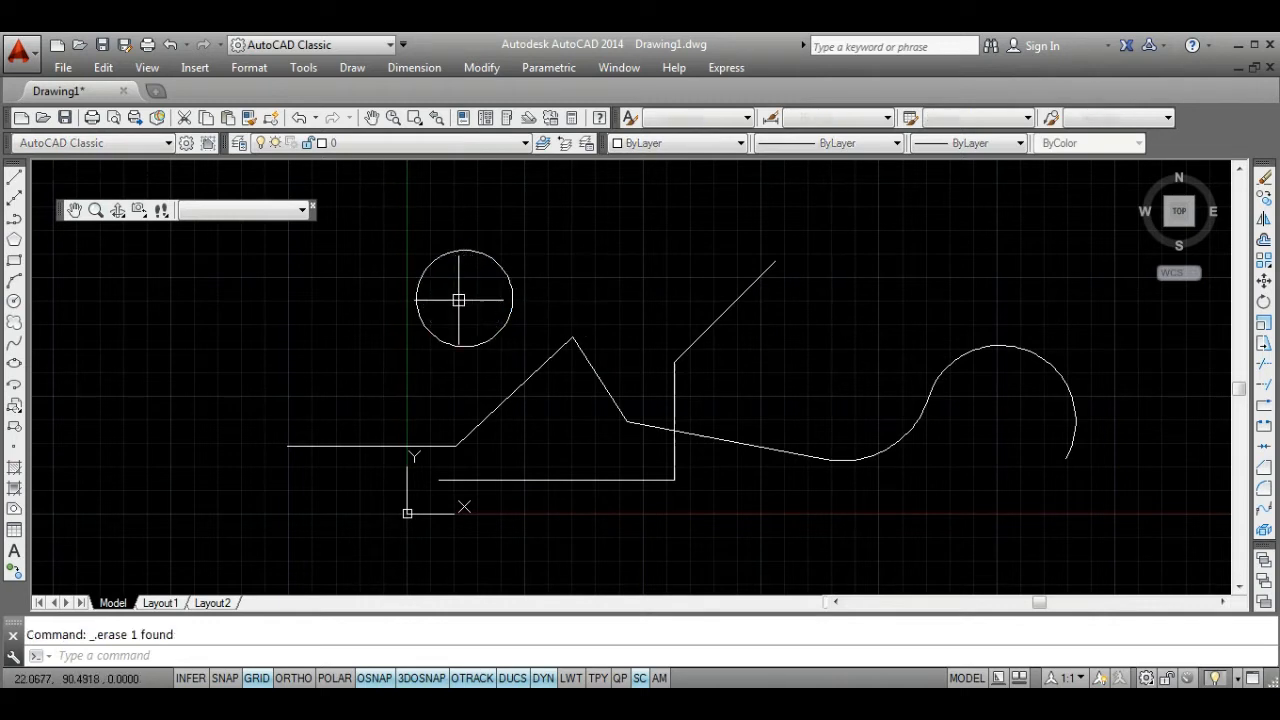
# Draw a 6-sided polygon centred on the circle, circumscribed about circle, with its upper side through the circle's top quadrant.
pyautogui.click(14, 242)
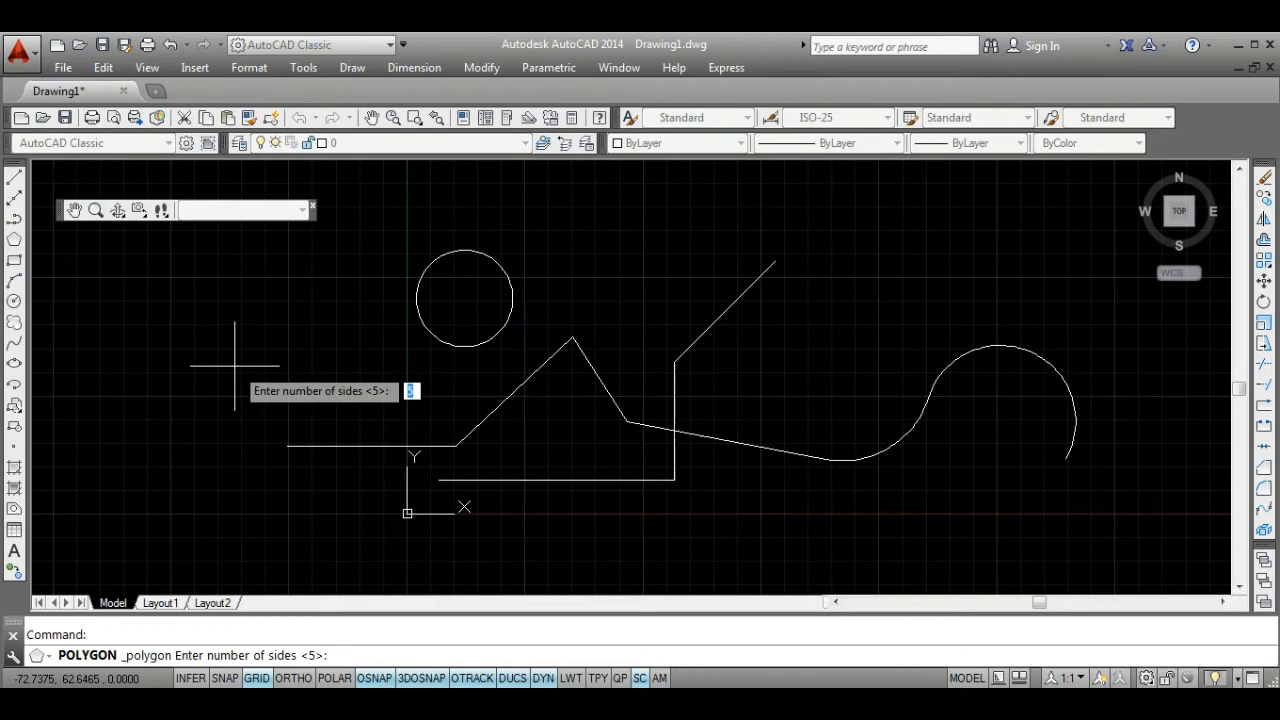
pyautogui.write('6')
pyautogui.press('Return')
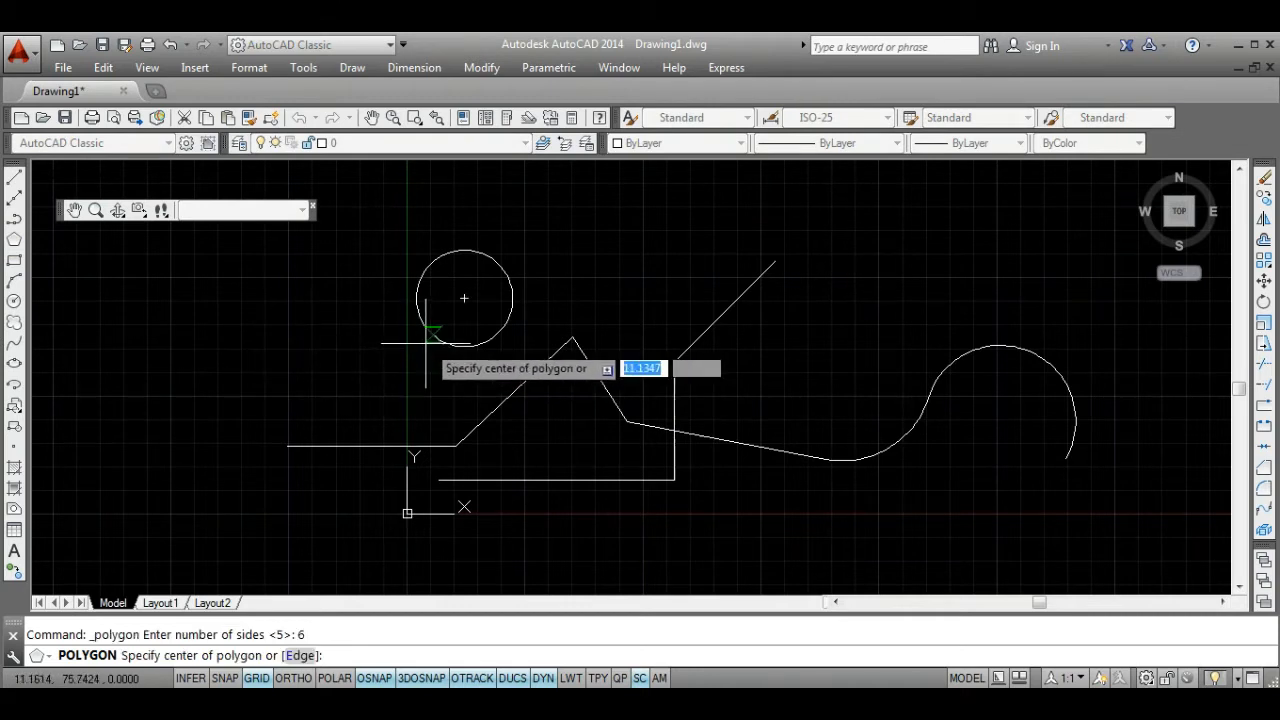
pyautogui.click(463, 299)
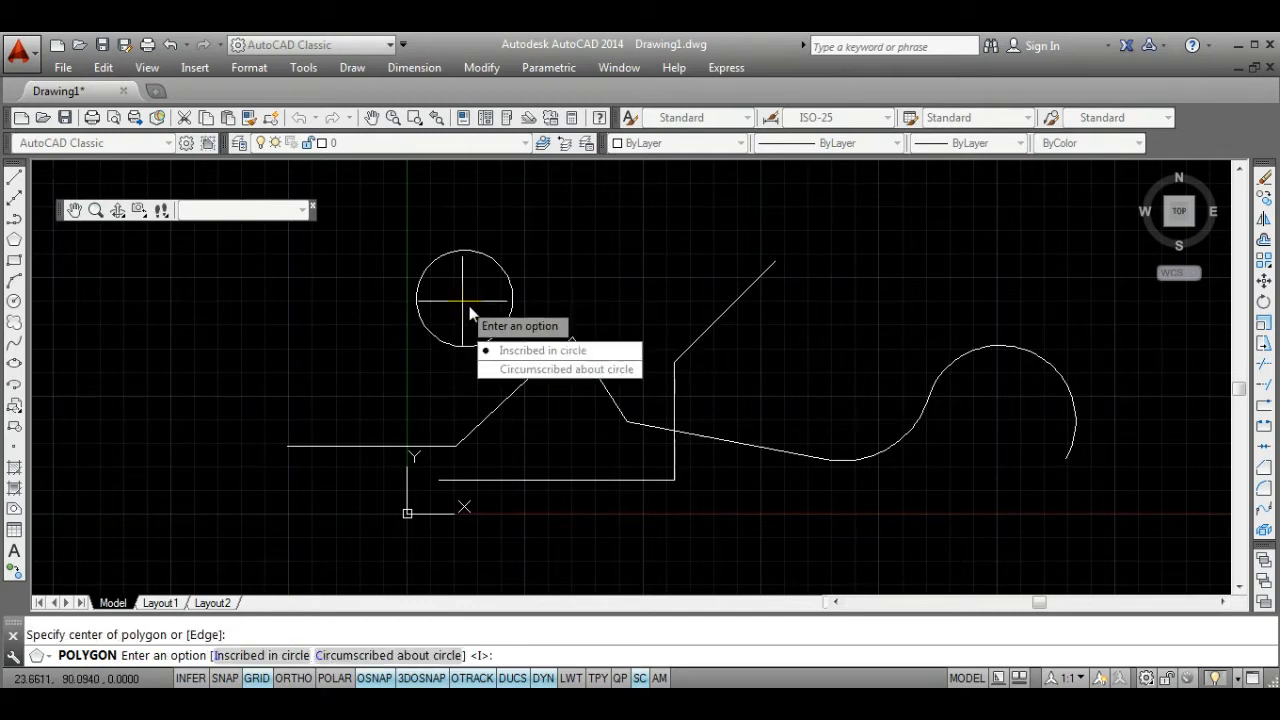
pyautogui.click(546, 372)
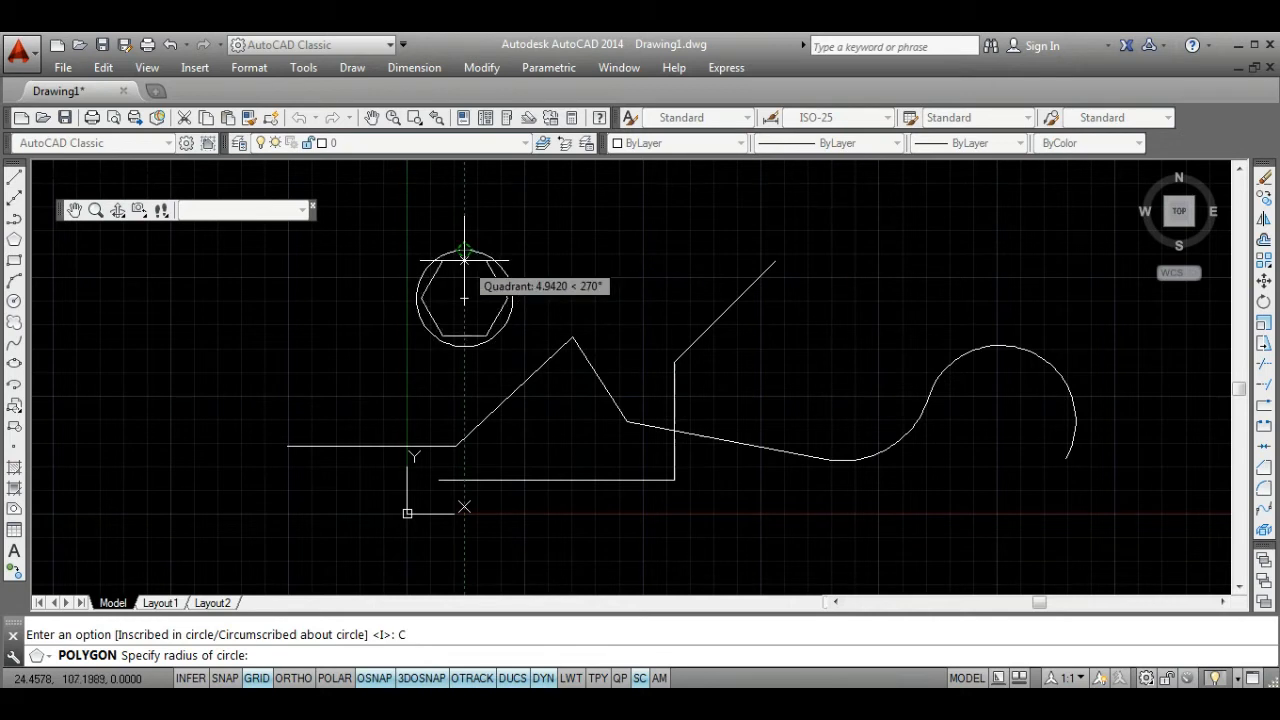
pyautogui.click(463, 250)
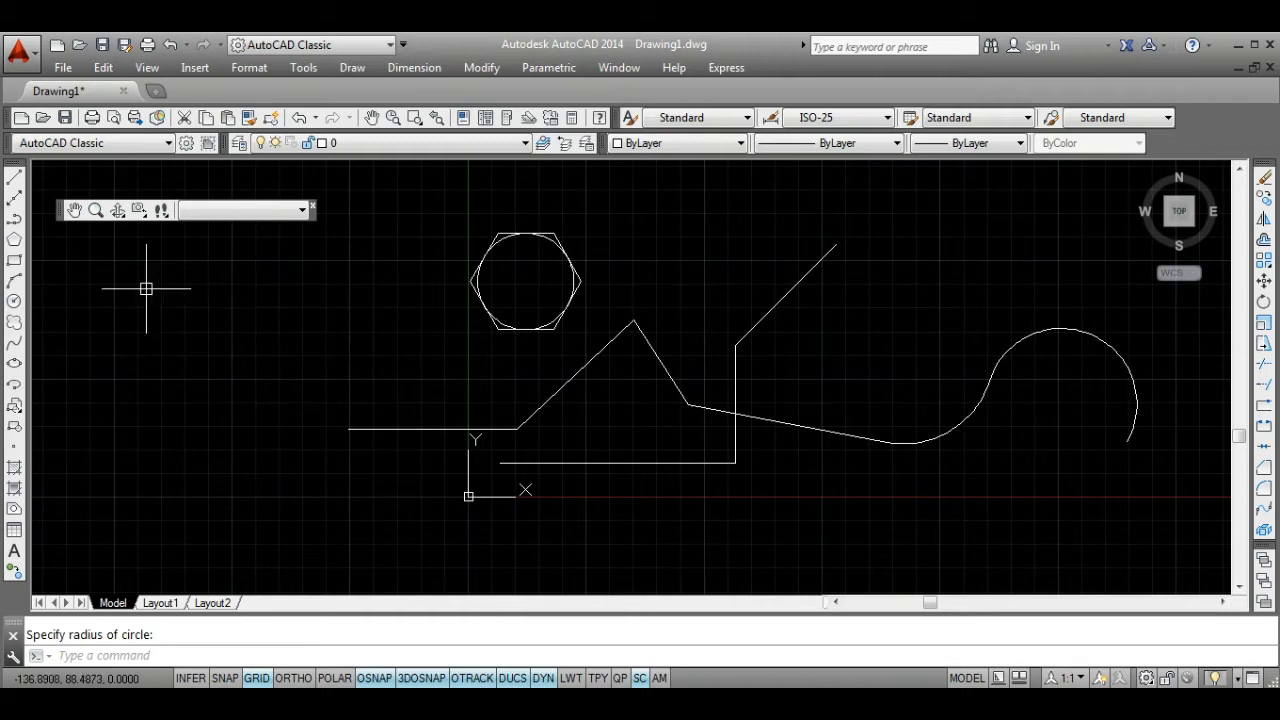
# Draw a 3-sided polygon by edge in the empty area left of the polyline, with Ortho on and a horizontal base edge of 50 units.
pyautogui.click(14, 242)
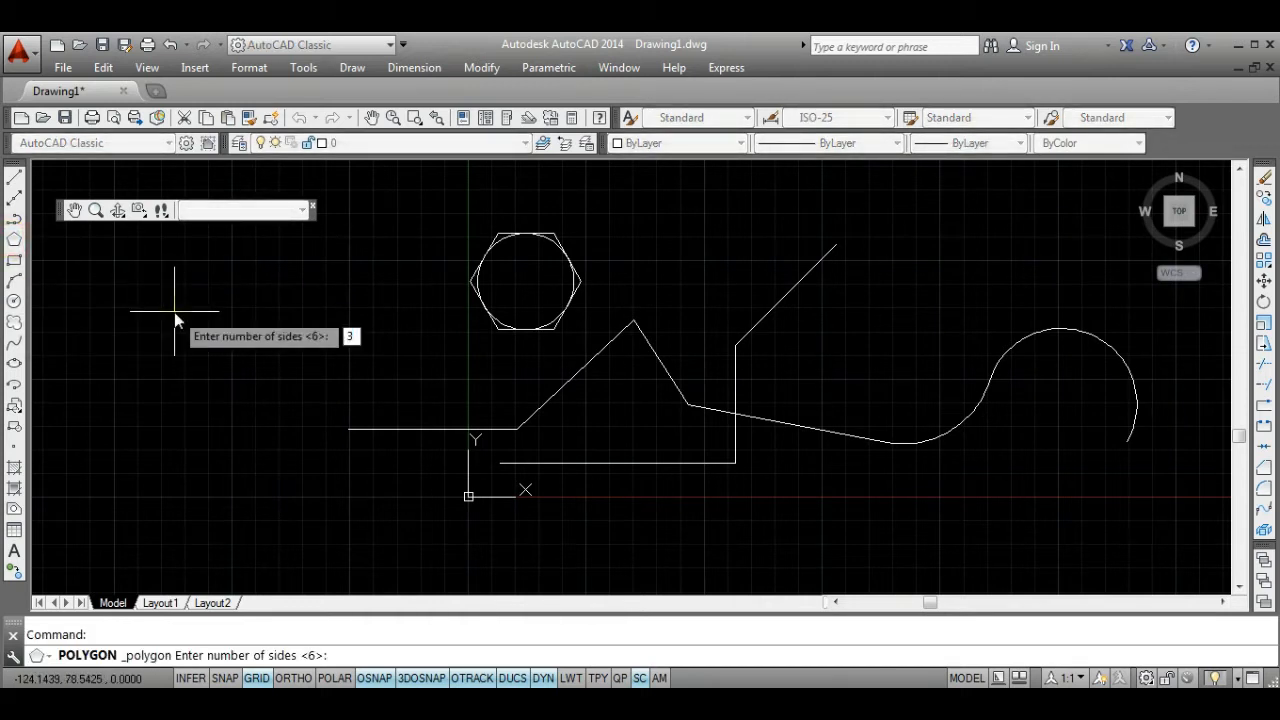
pyautogui.press('Return')
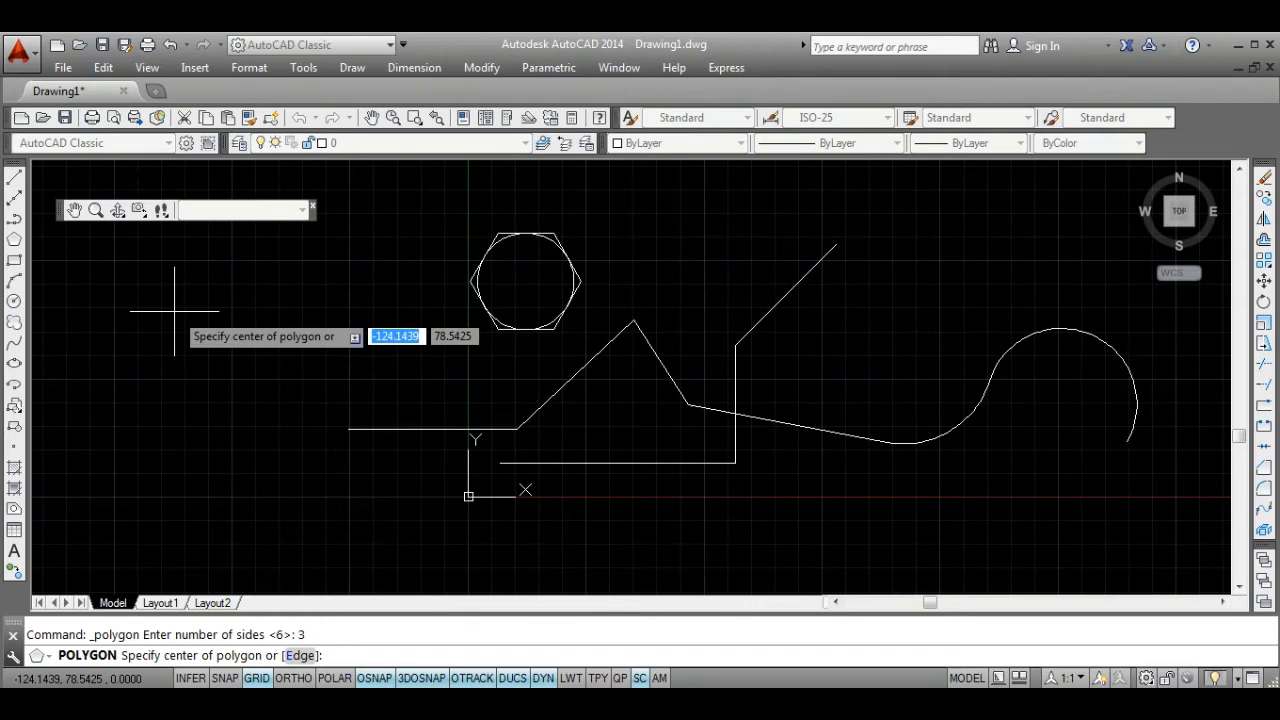
pyautogui.click(301, 656)
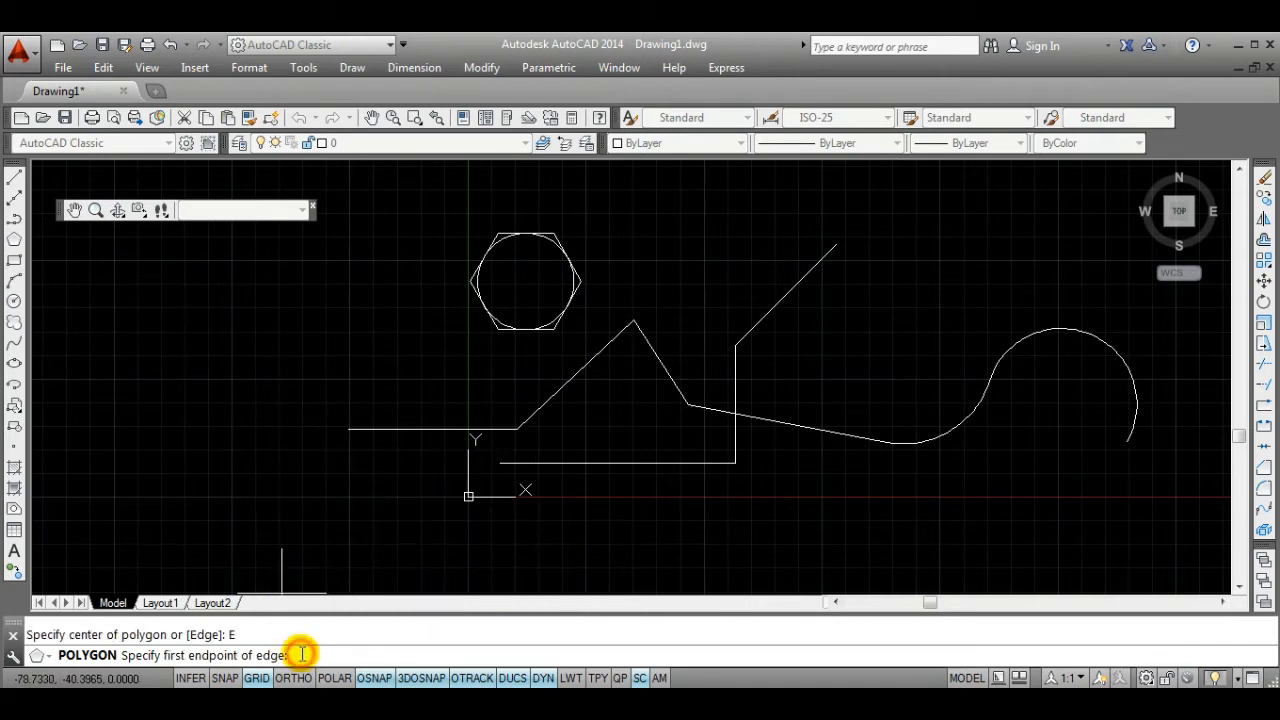
pyautogui.click(168, 403)
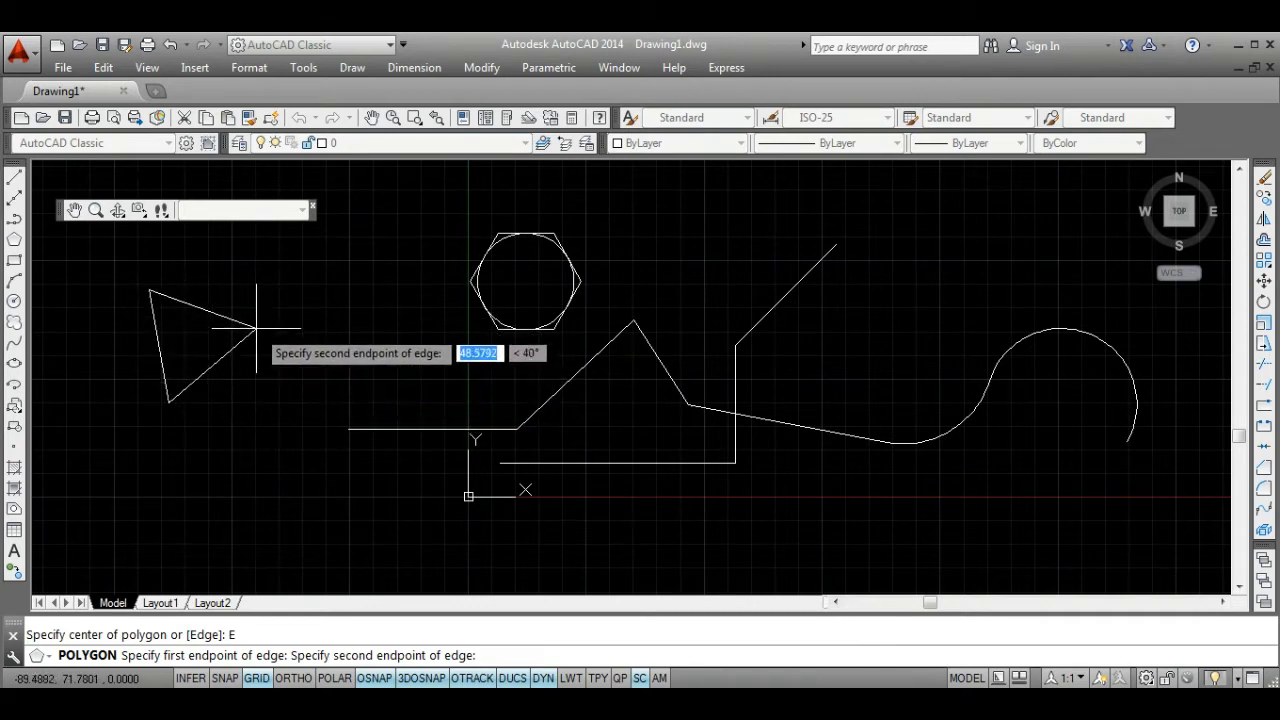
pyautogui.click(293, 678)
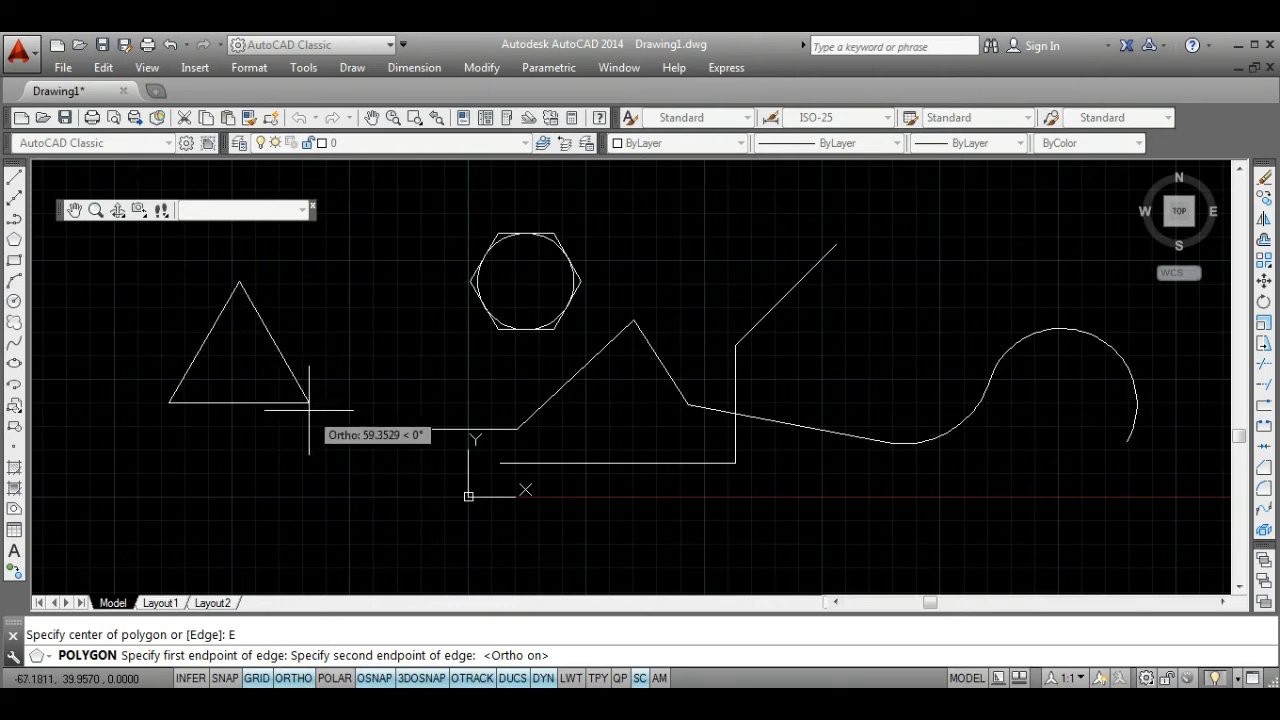
pyautogui.write('50')
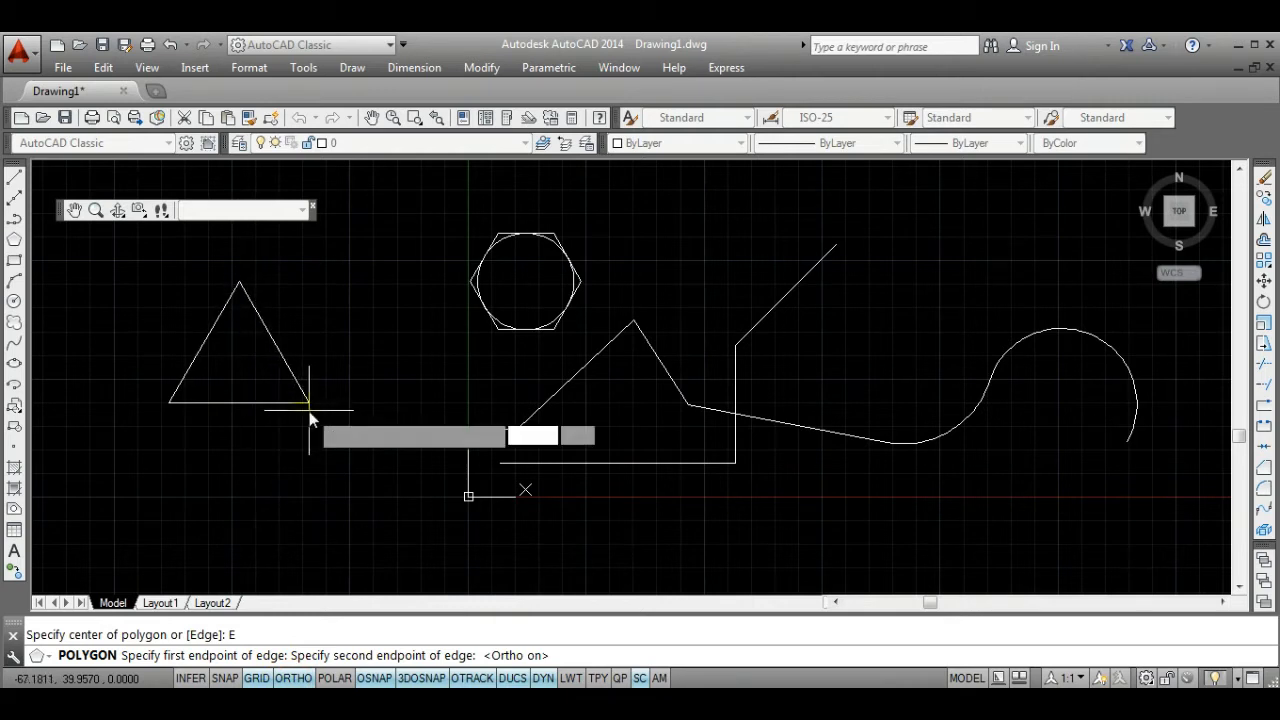
pyautogui.press('Return')
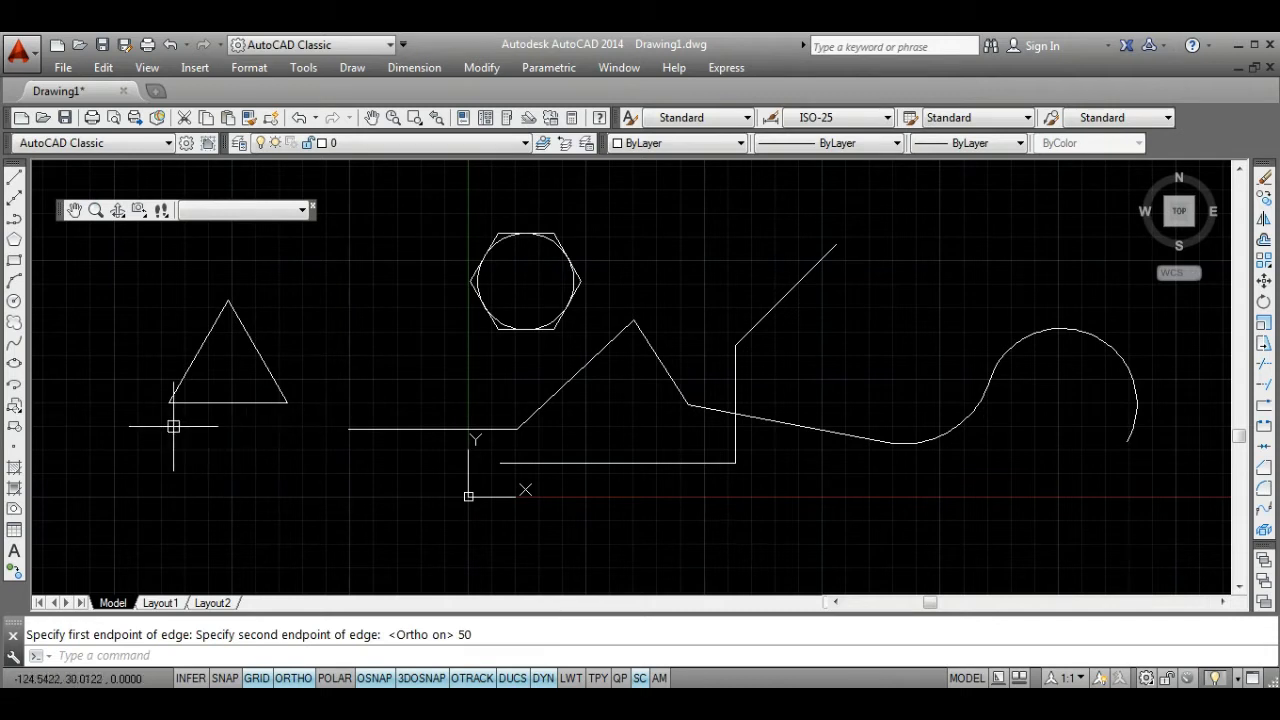
# Add a linear dimension to the triangle's base, placed just below it.
pyautogui.click(410, 72)
pyautogui.click(425, 116)
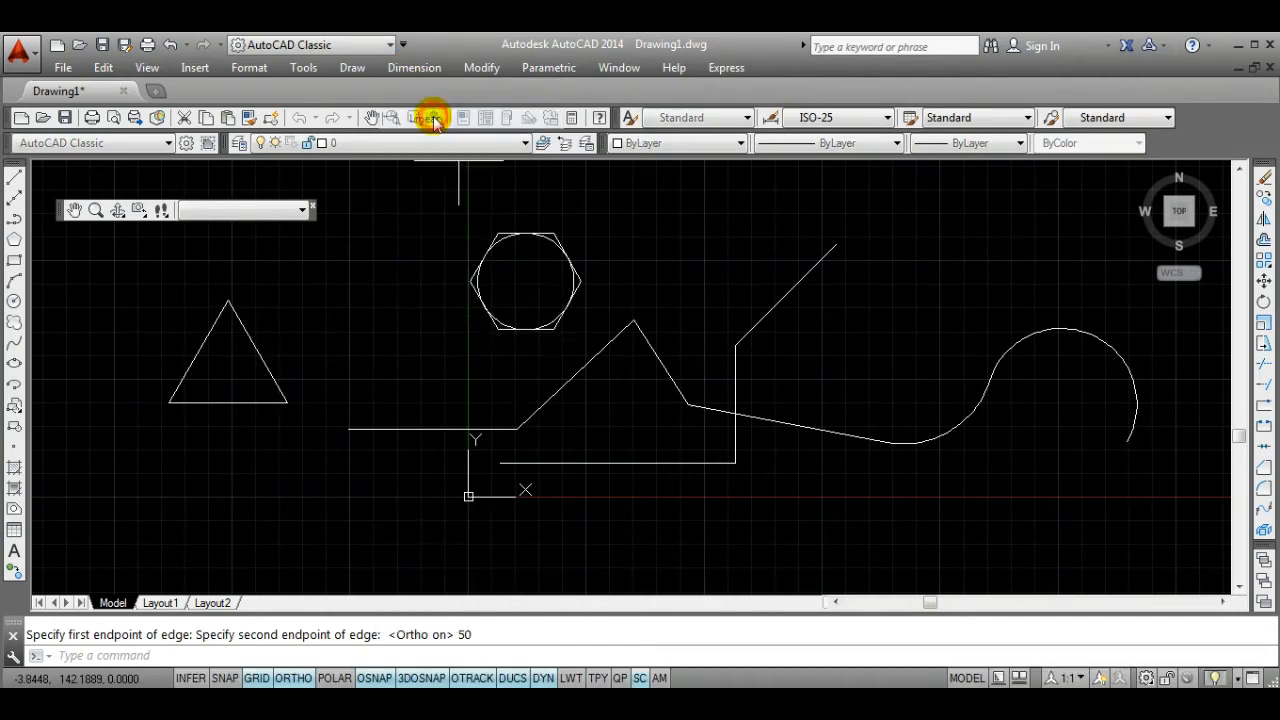
pyautogui.click(287, 402)
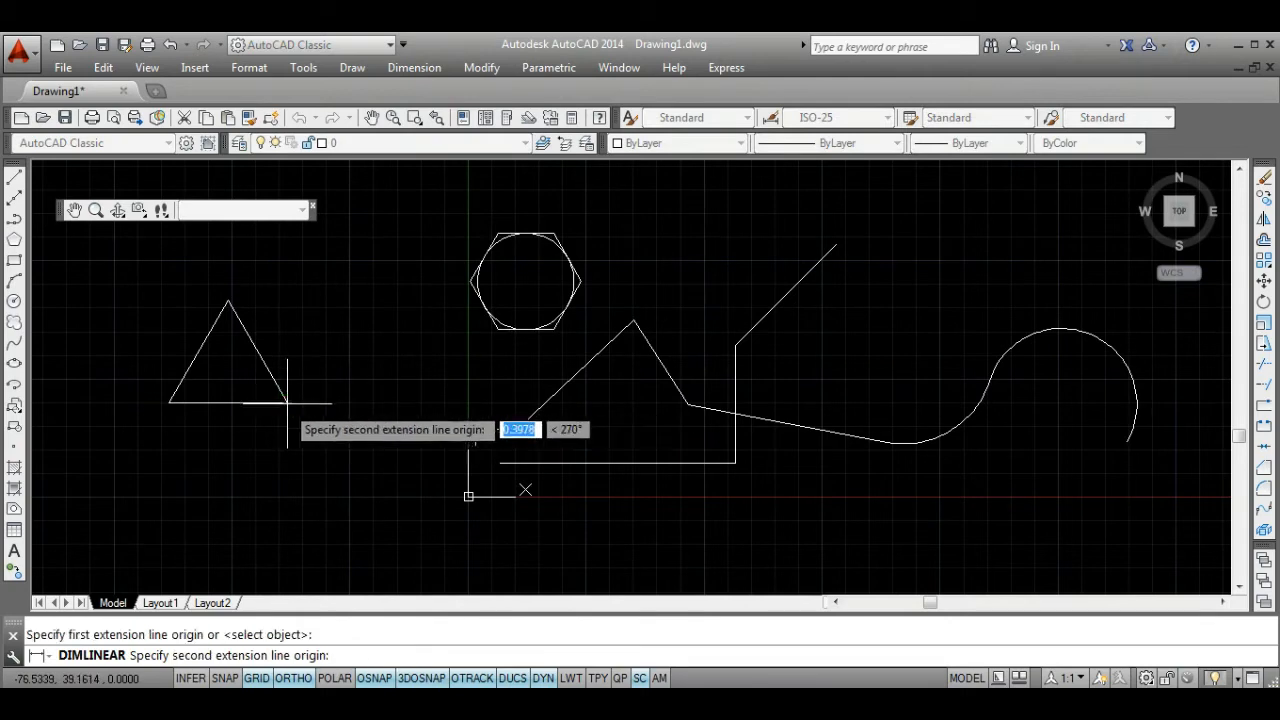
pyautogui.click(168, 403)
pyautogui.click(200, 425)
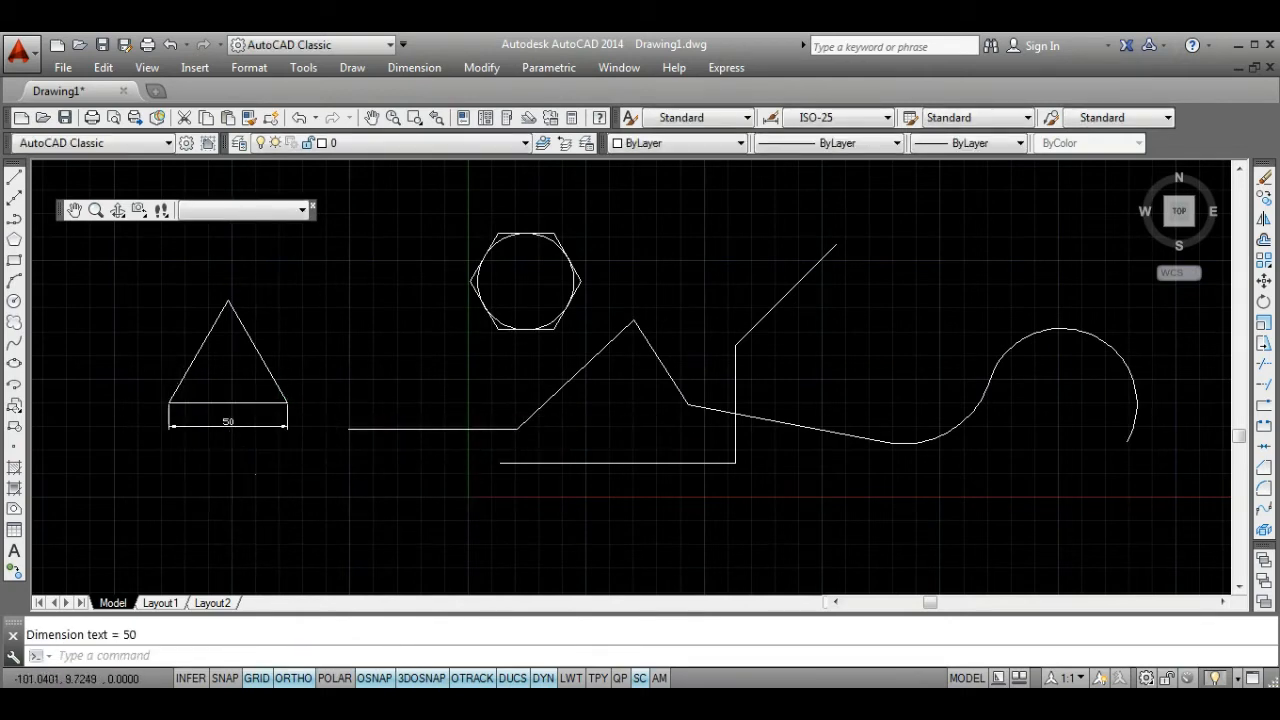
# Delete the linear dimension below the triangle.
pyautogui.scroll(2, 231, 480)
pyautogui.moveTo(226, 474)
pyautogui.mouseDown(button='middle')
pyautogui.moveTo(357, 517)
pyautogui.moveTo(338, 545)
pyautogui.mouseUp(button='middle')
pyautogui.scroll(2, 354, 480)
pyautogui.scroll(-2, 608, 371)
pyautogui.moveTo(608, 371); pyautogui.dragTo(443, 423, button='middle')
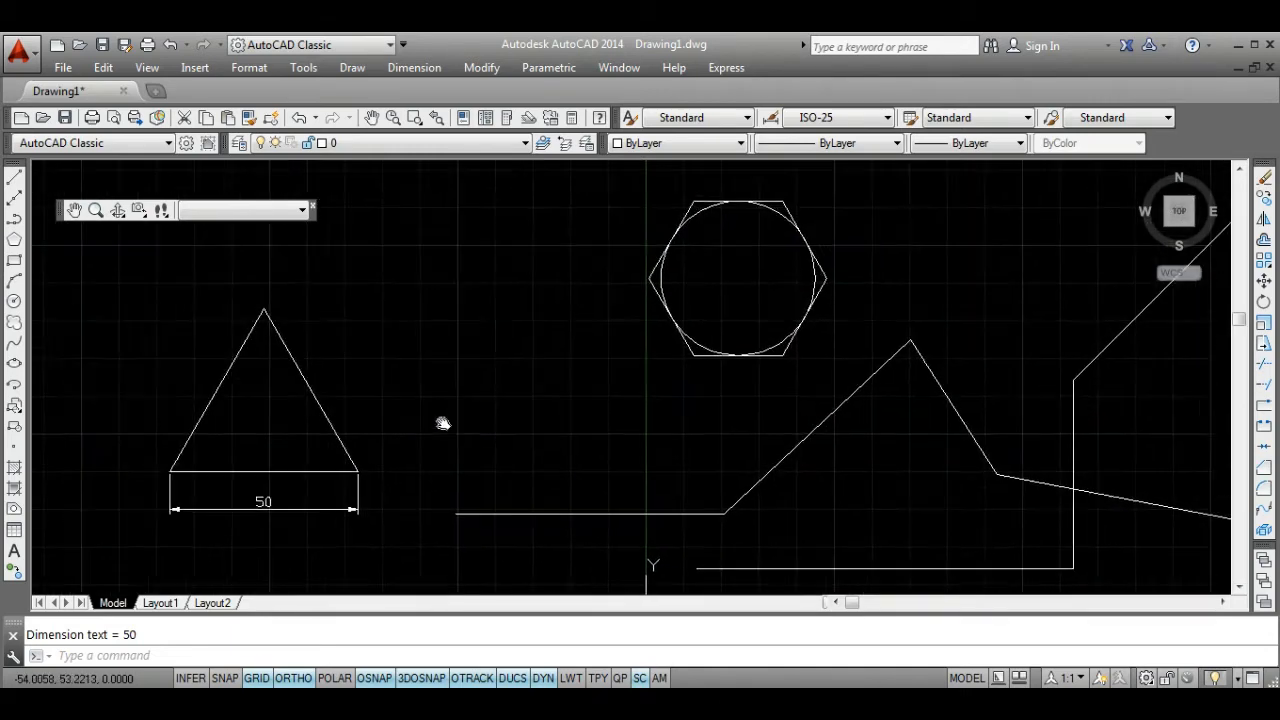
pyautogui.scroll(-2, 443, 423)
pyautogui.click(329, 466)
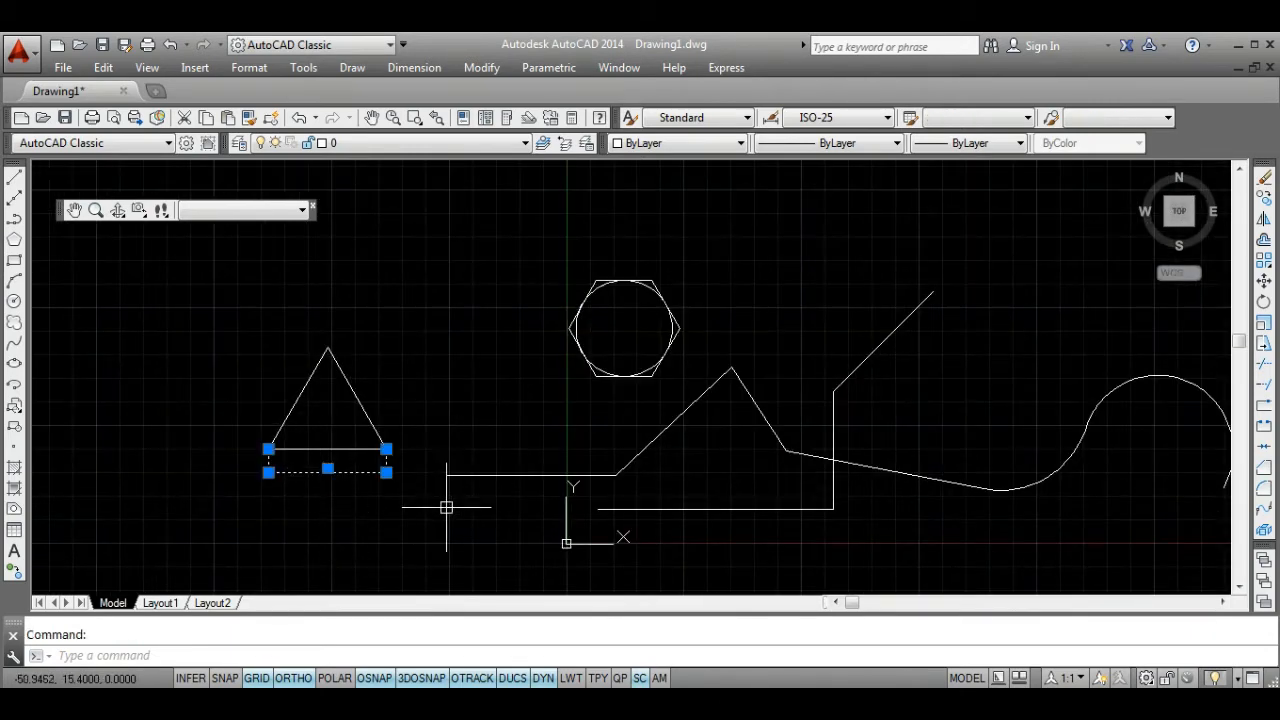
pyautogui.press('Delete')
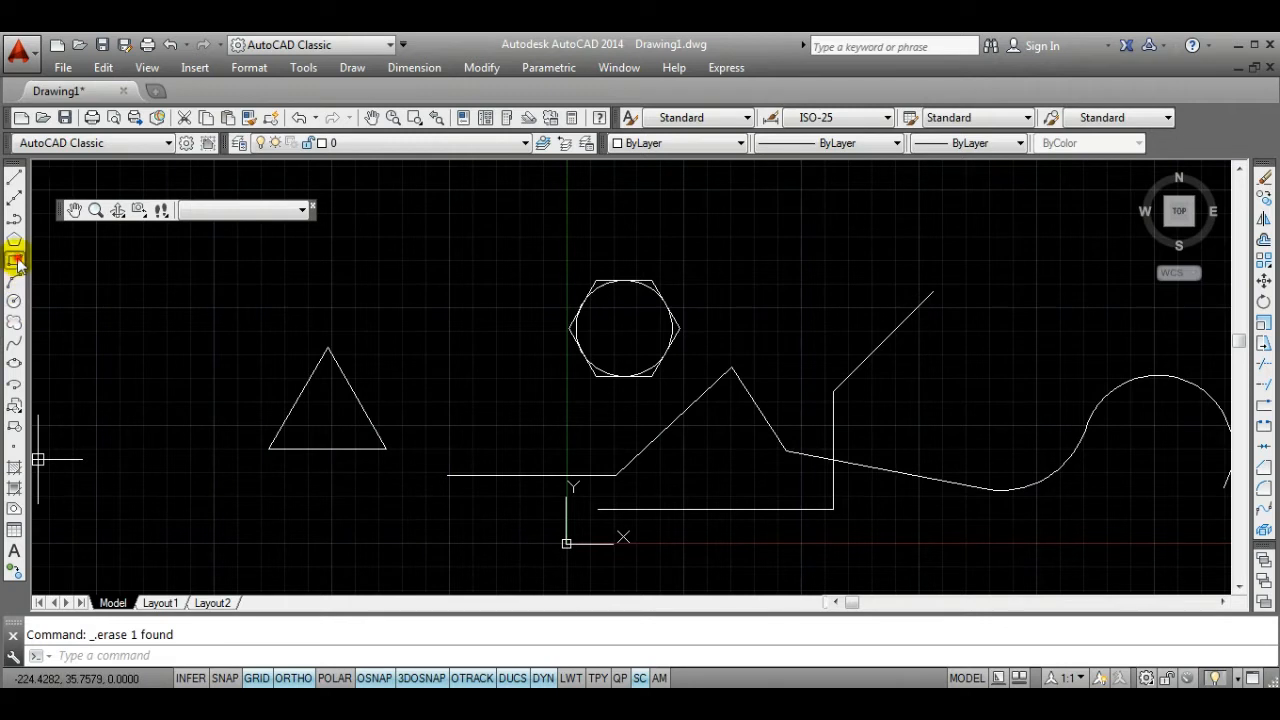
# Draw a 50 by 30 rectangle between the triangle and the hexagon, slightly above the triangle.
pyautogui.click(14, 259)
pyautogui.click(392, 343)
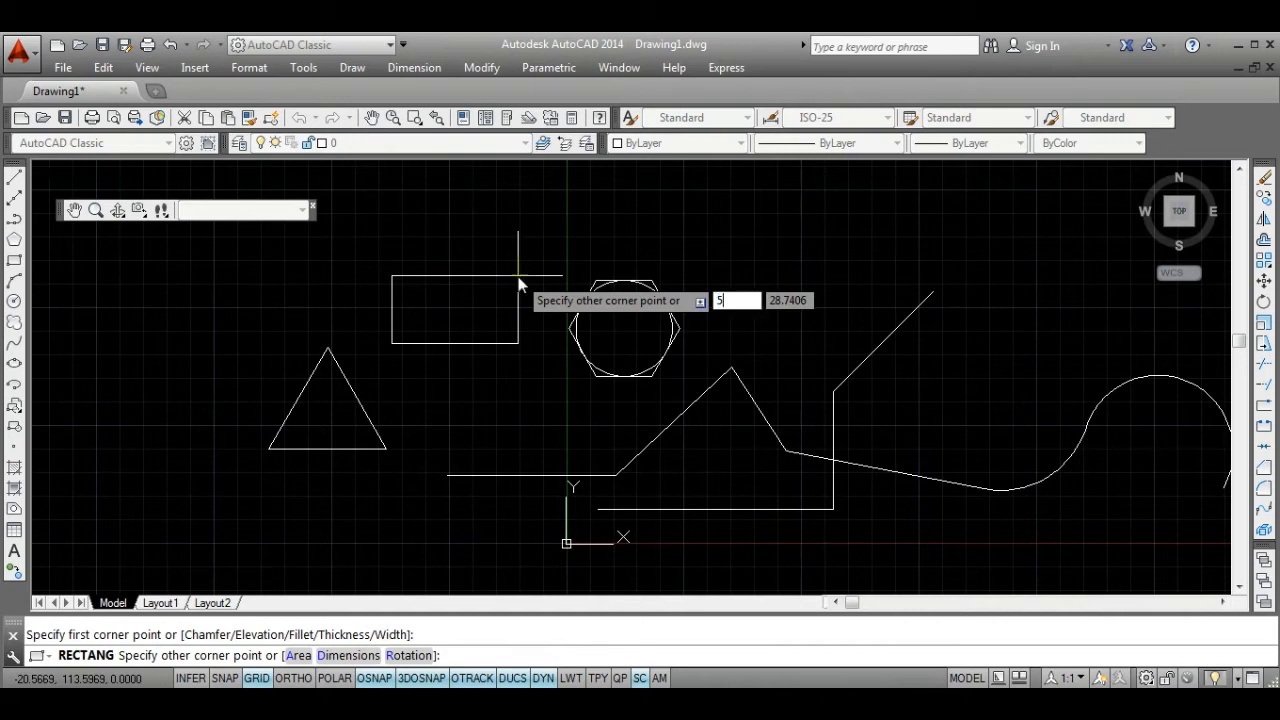
pyautogui.press('Tab')
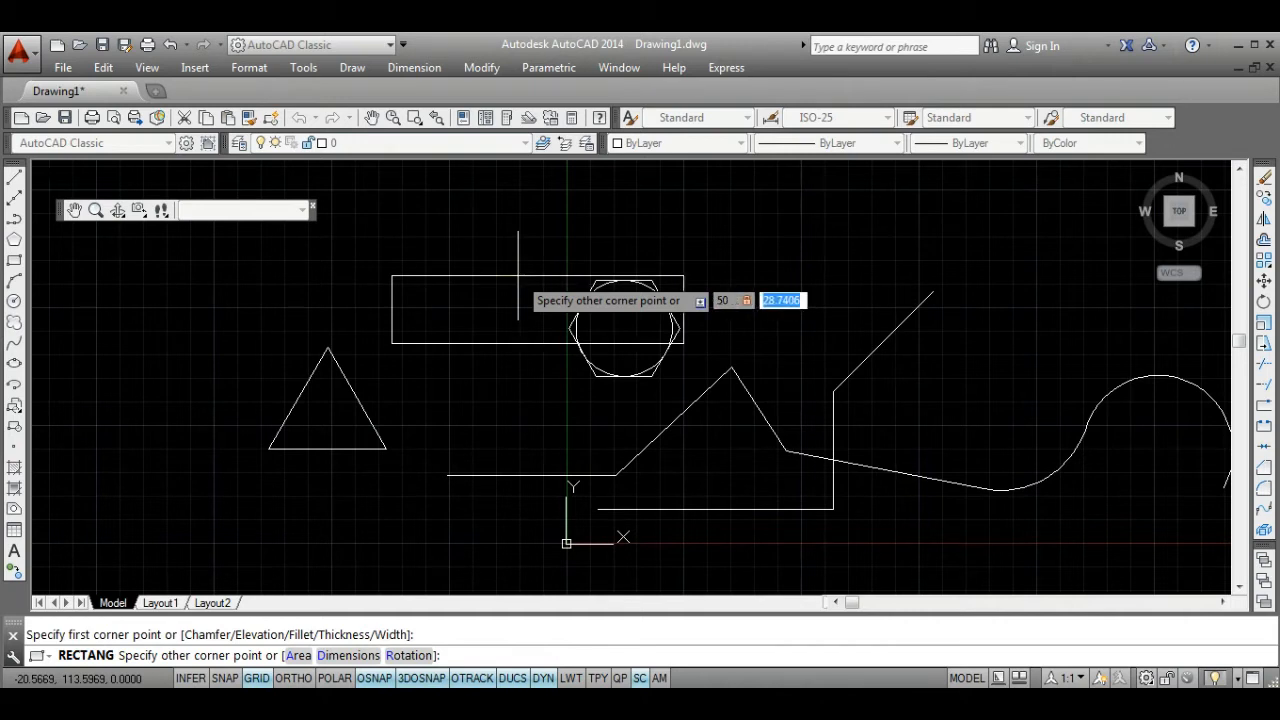
pyautogui.write('30')
pyautogui.press('Return')
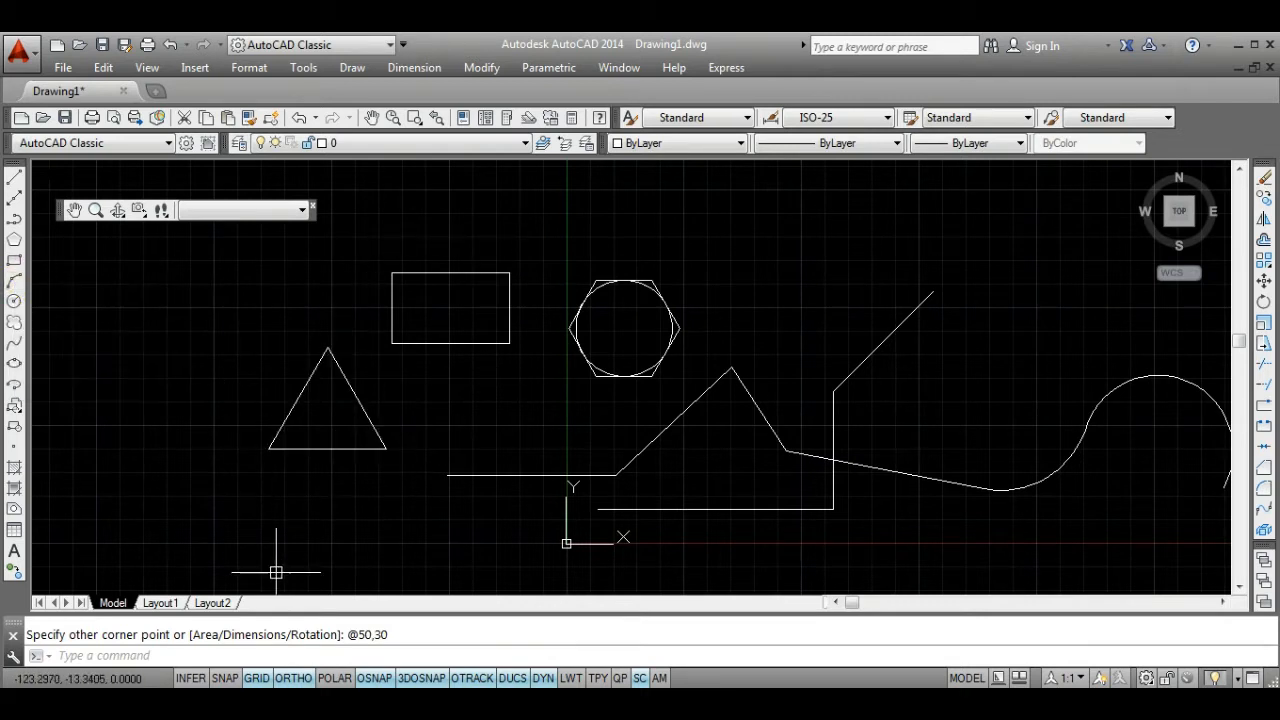
# Turn Ortho off and draw a three-point arc curving over the triangle's upper-left side, ending above its apex.
pyautogui.click(293, 678)
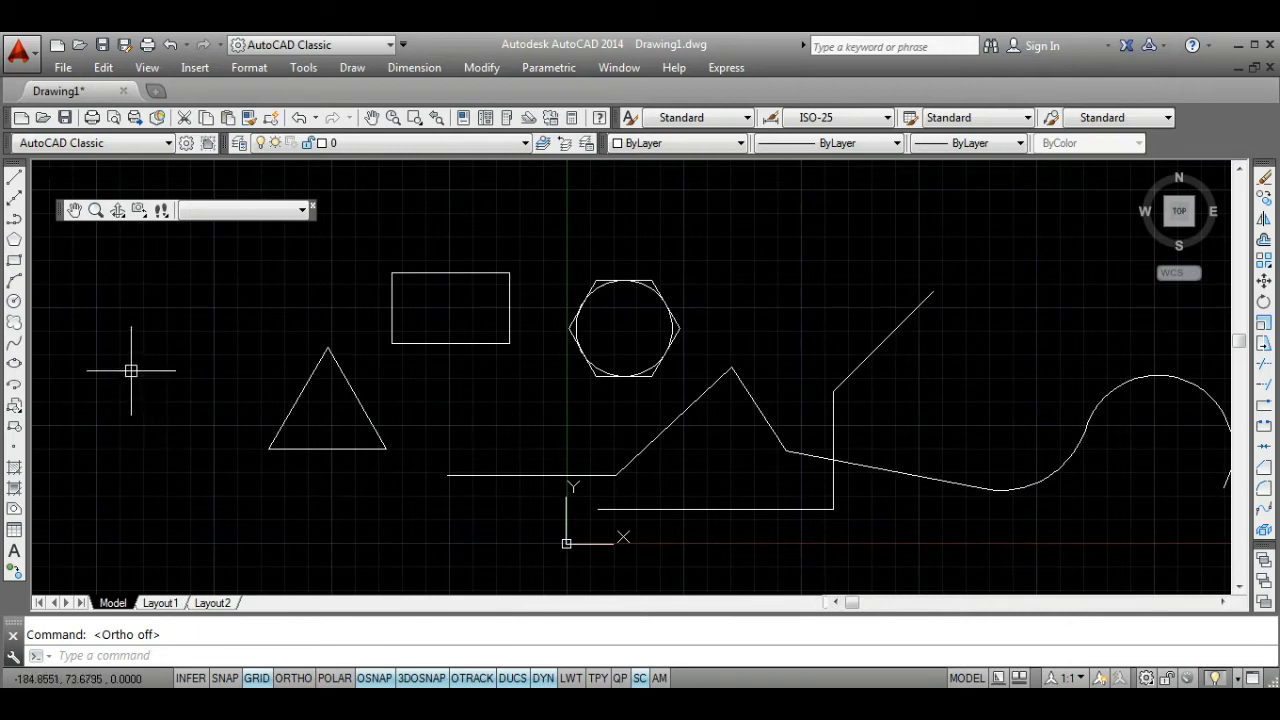
pyautogui.click(14, 290)
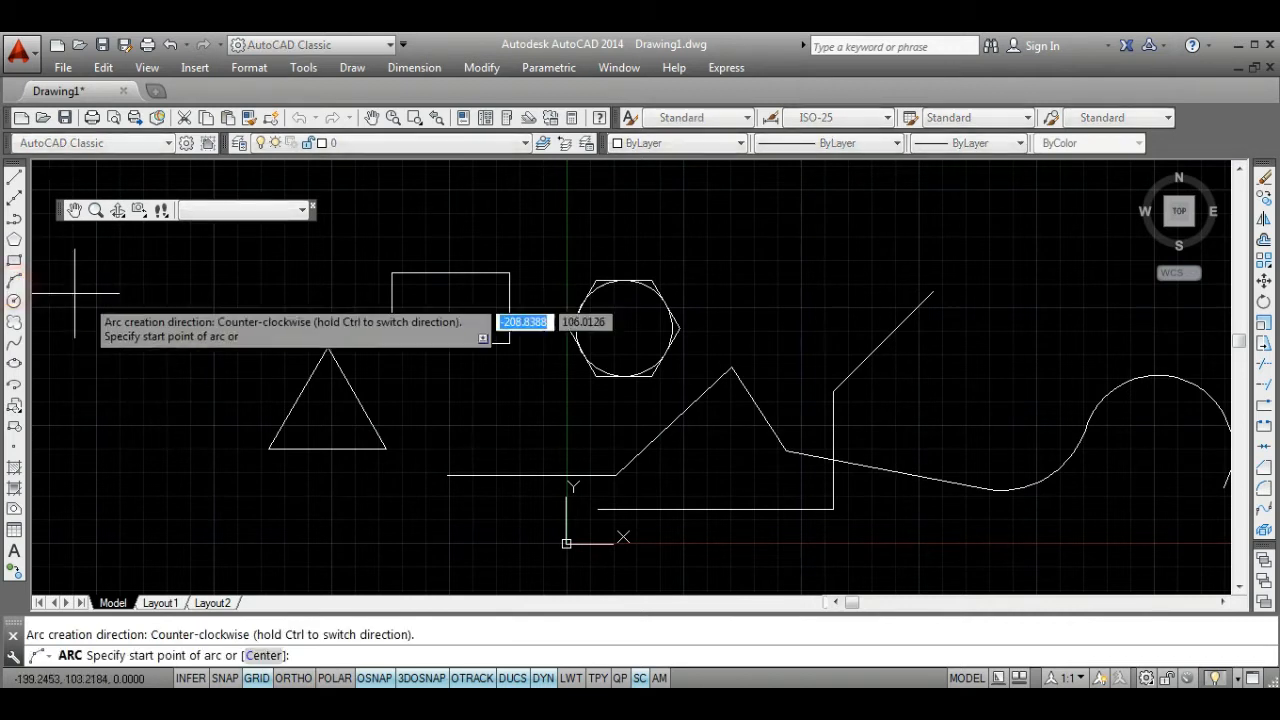
pyautogui.click(150, 389)
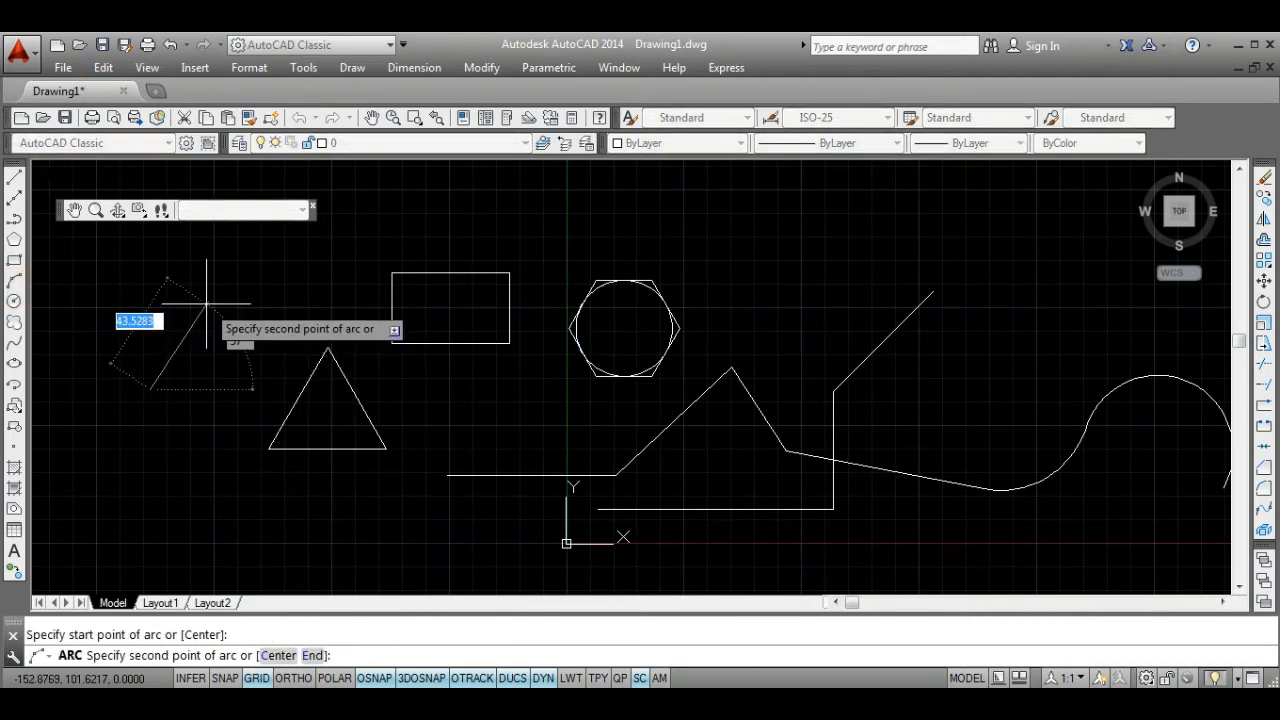
pyautogui.click(208, 300)
pyautogui.click(316, 283)
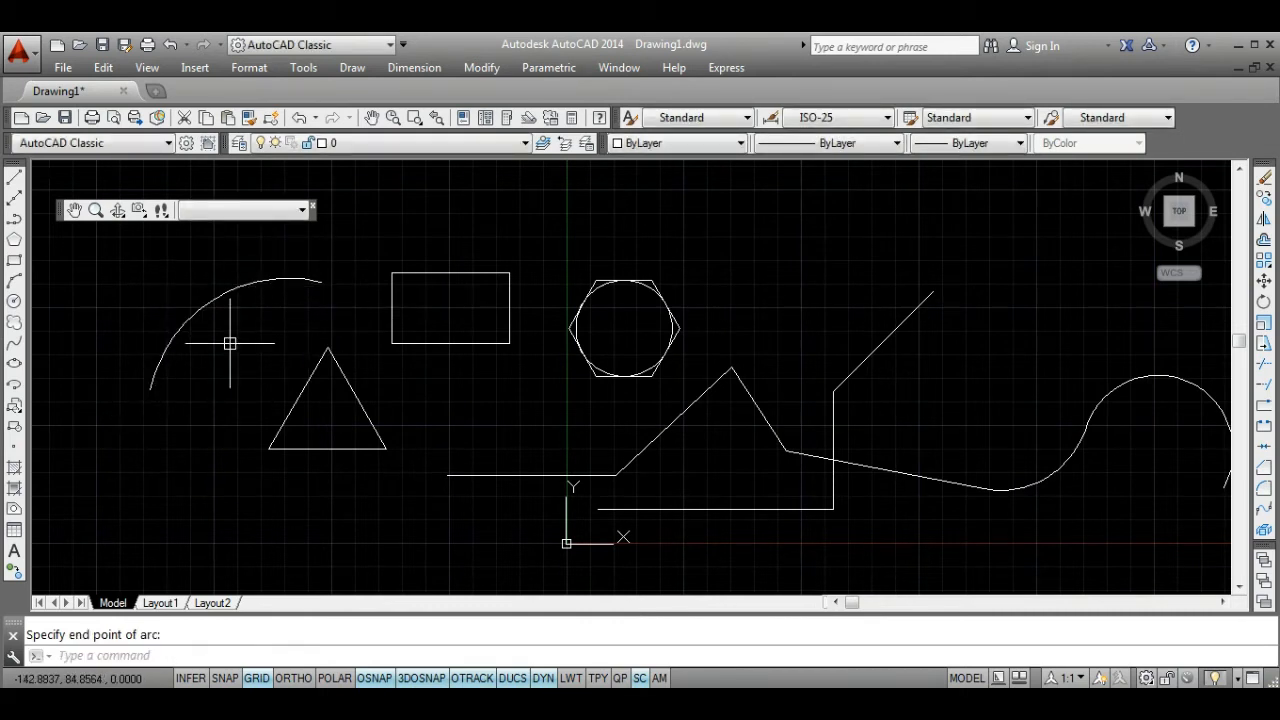
pyautogui.click(362, 69)
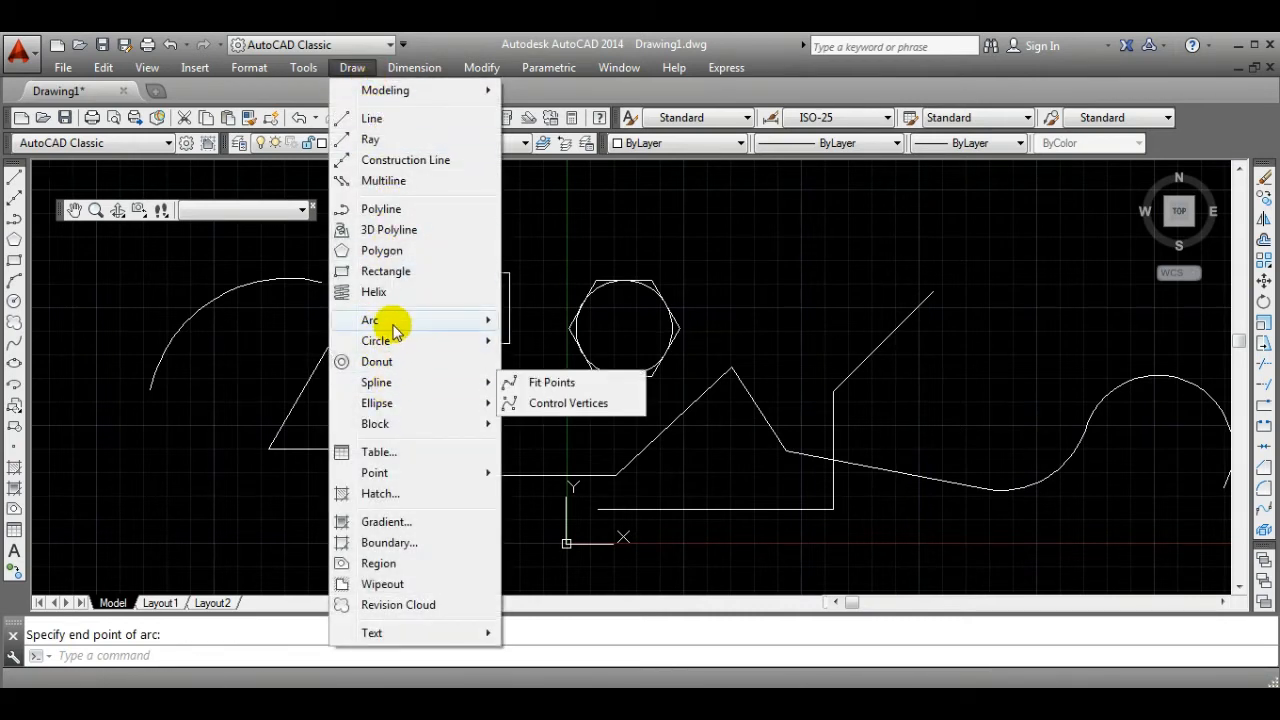
pyautogui.moveTo(393, 322)
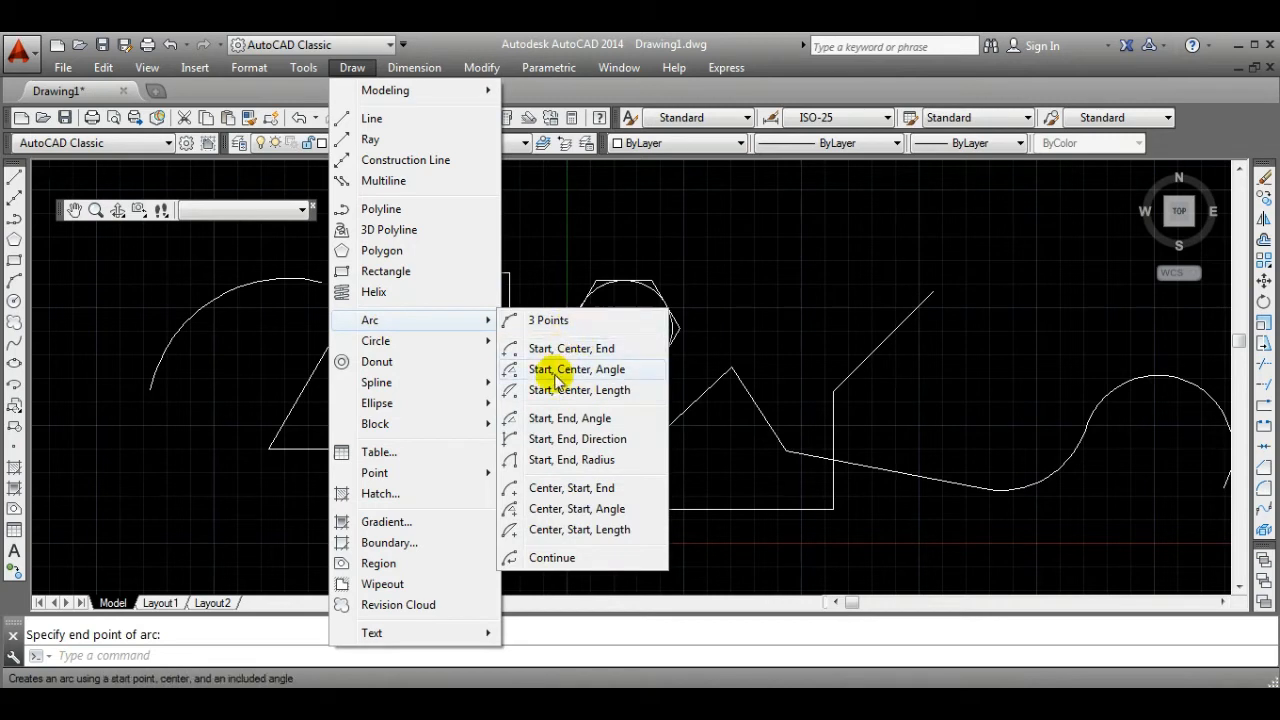
pyautogui.moveTo(390, 348)
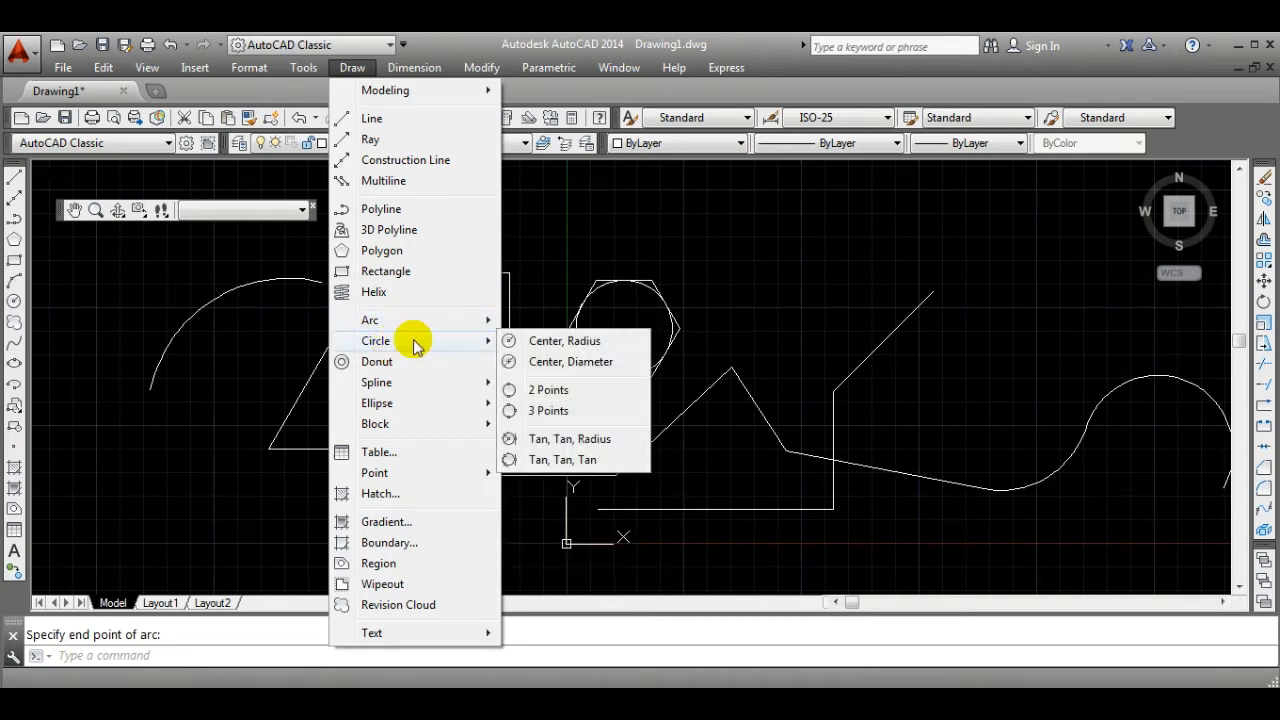
pyautogui.click(205, 355)
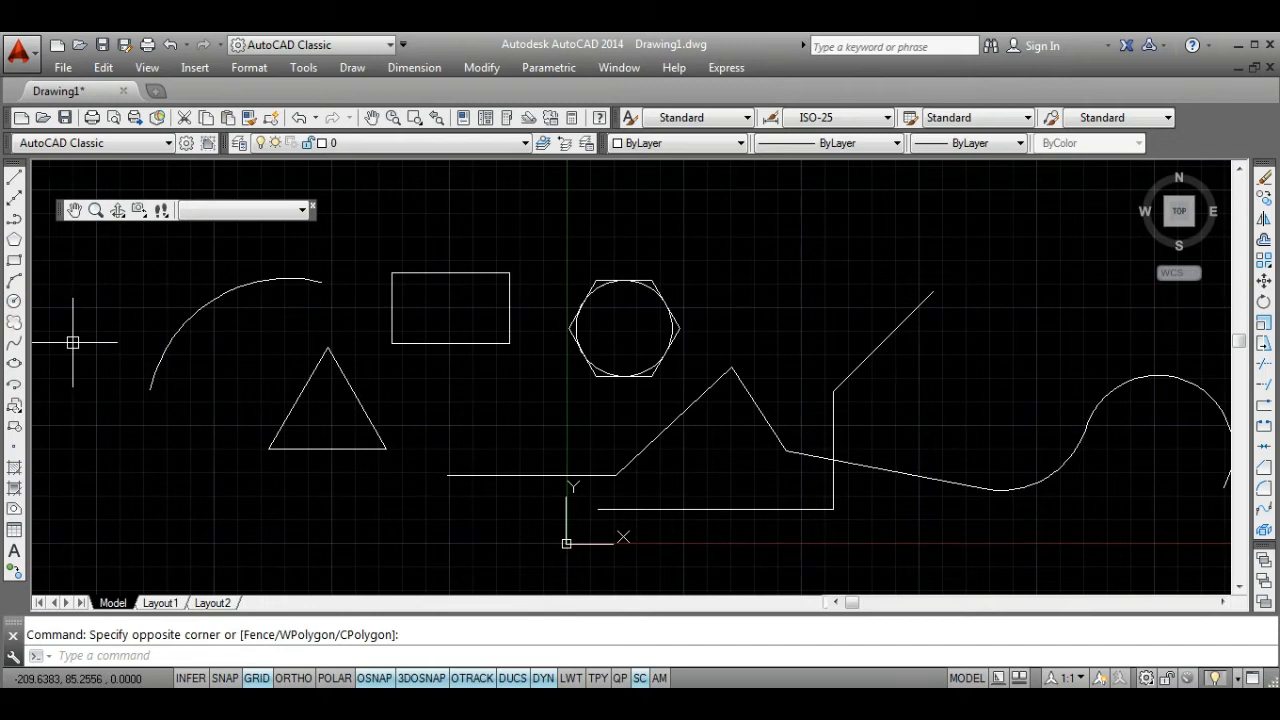
pyautogui.click(15, 324)
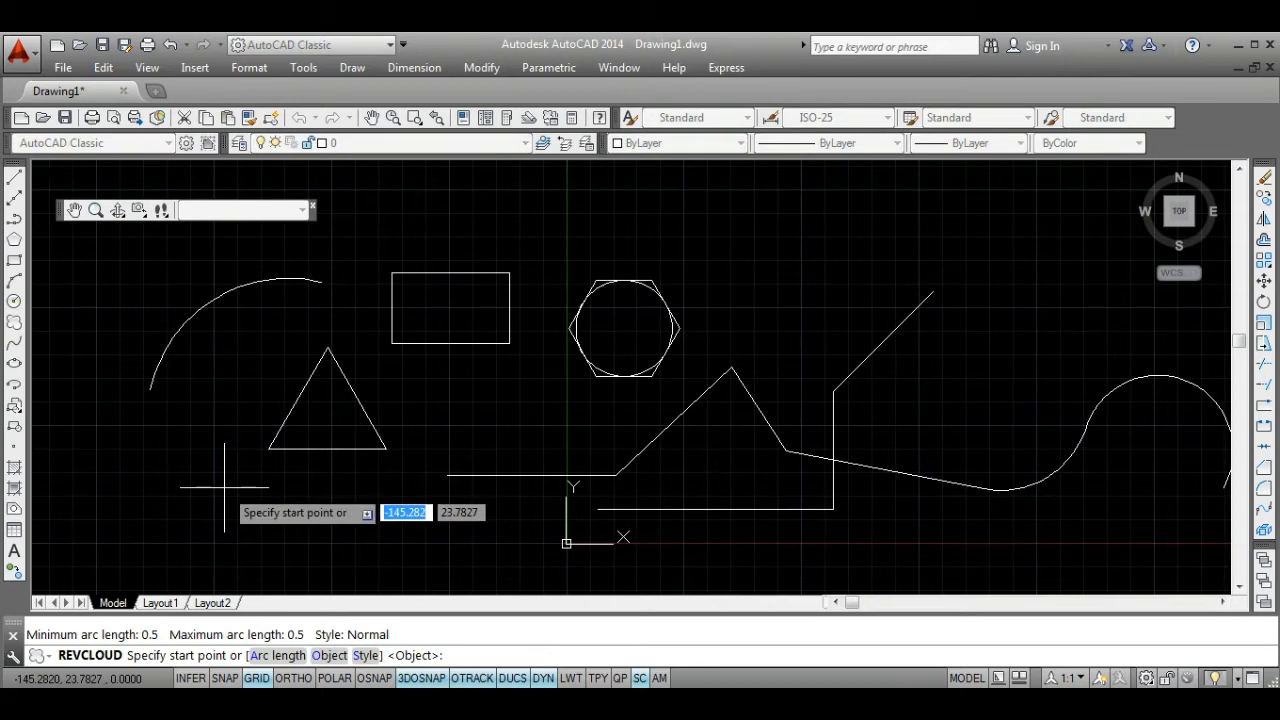
pyautogui.click(857, 205)
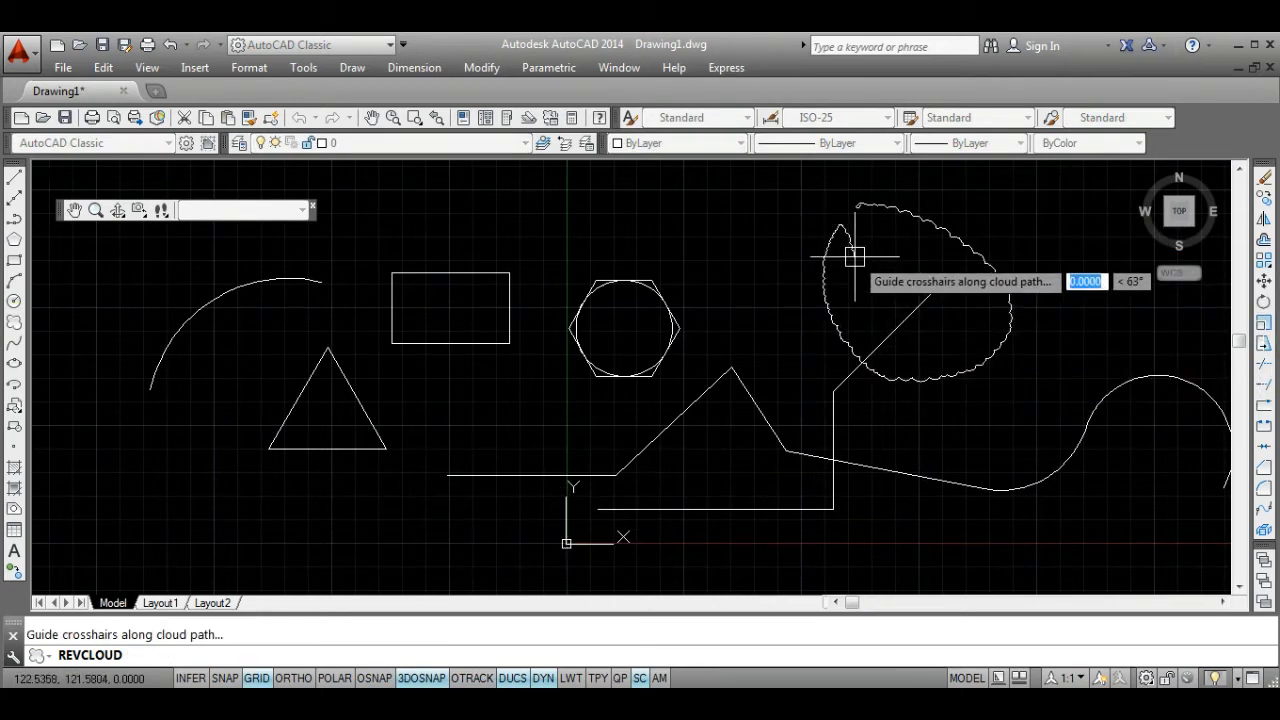
pyautogui.press('Escape')
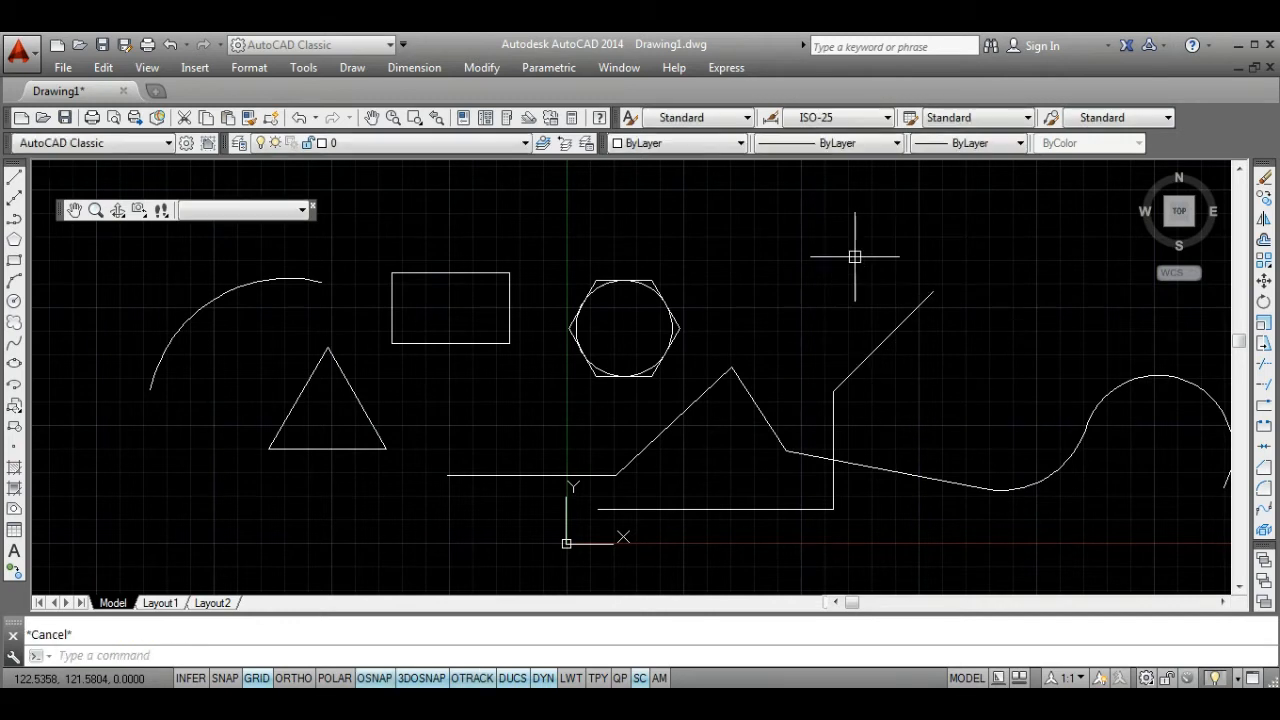
# Convert the triangle into a revision cloud with the Object option, without reversing its direction, and inspect its scalloped base.
pyautogui.click(15, 323)
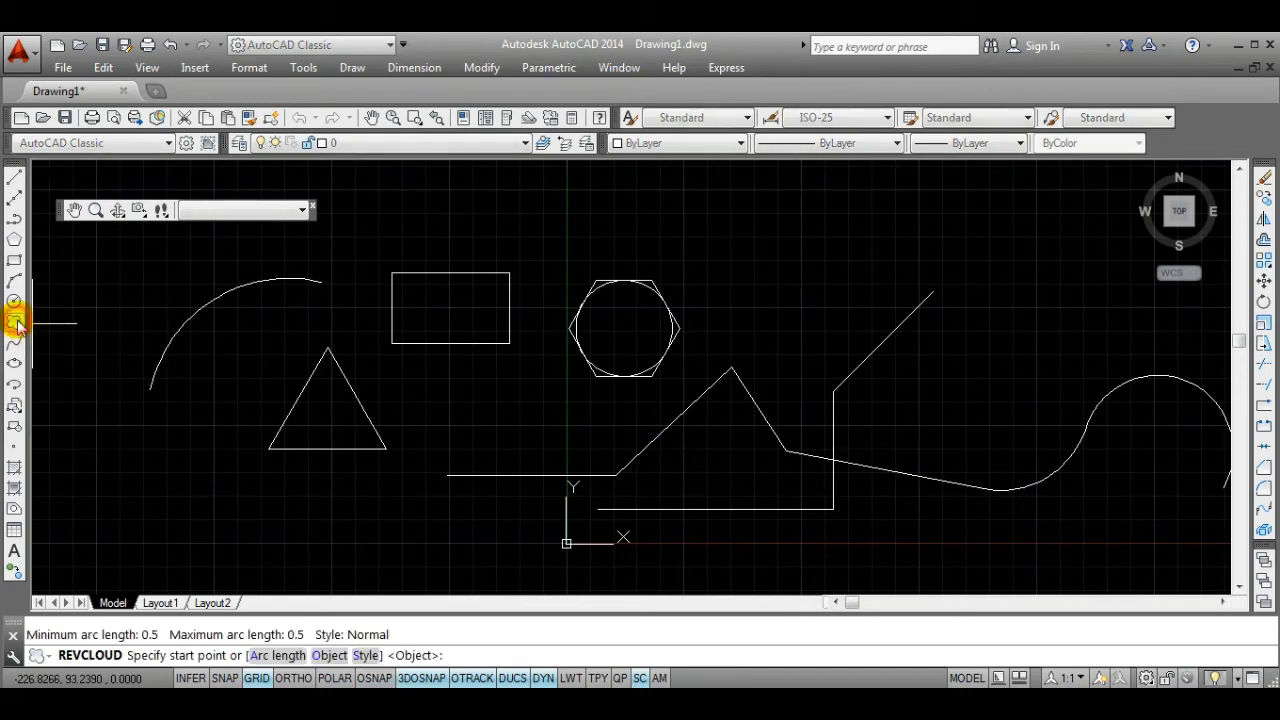
pyautogui.click(329, 656)
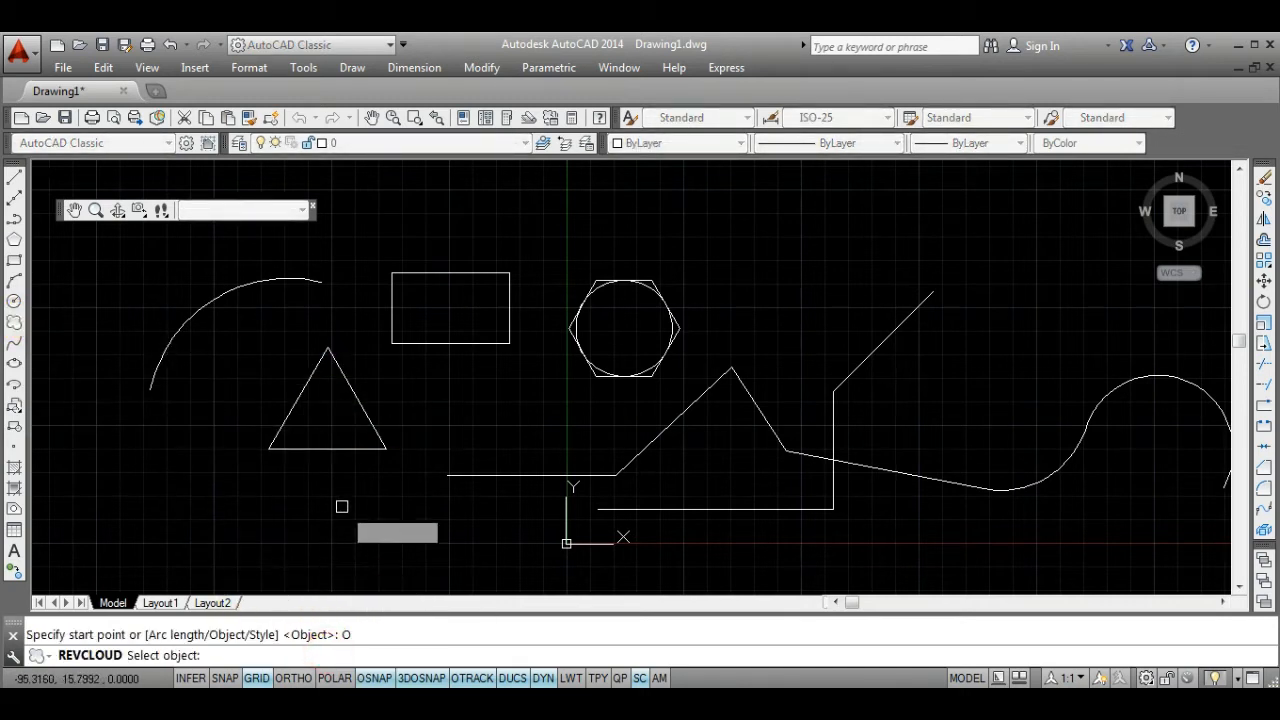
pyautogui.click(333, 451)
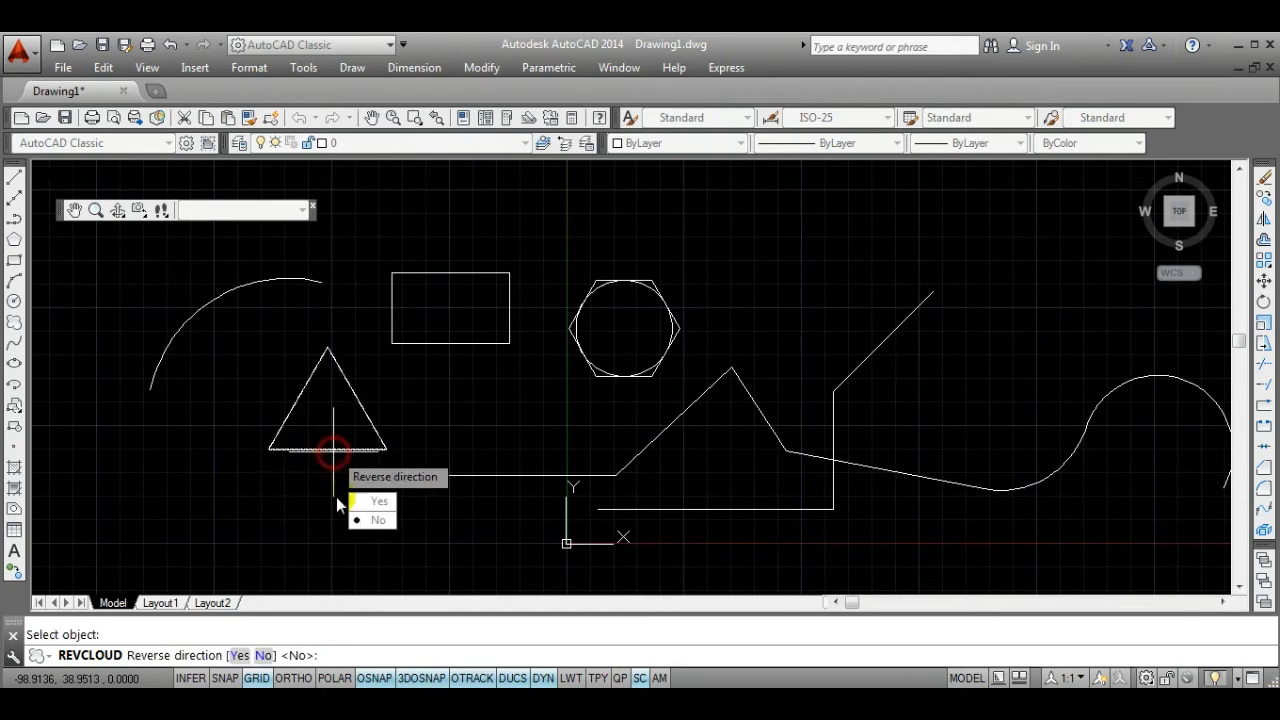
pyautogui.click(381, 520)
pyautogui.scroll(8, 289, 479)
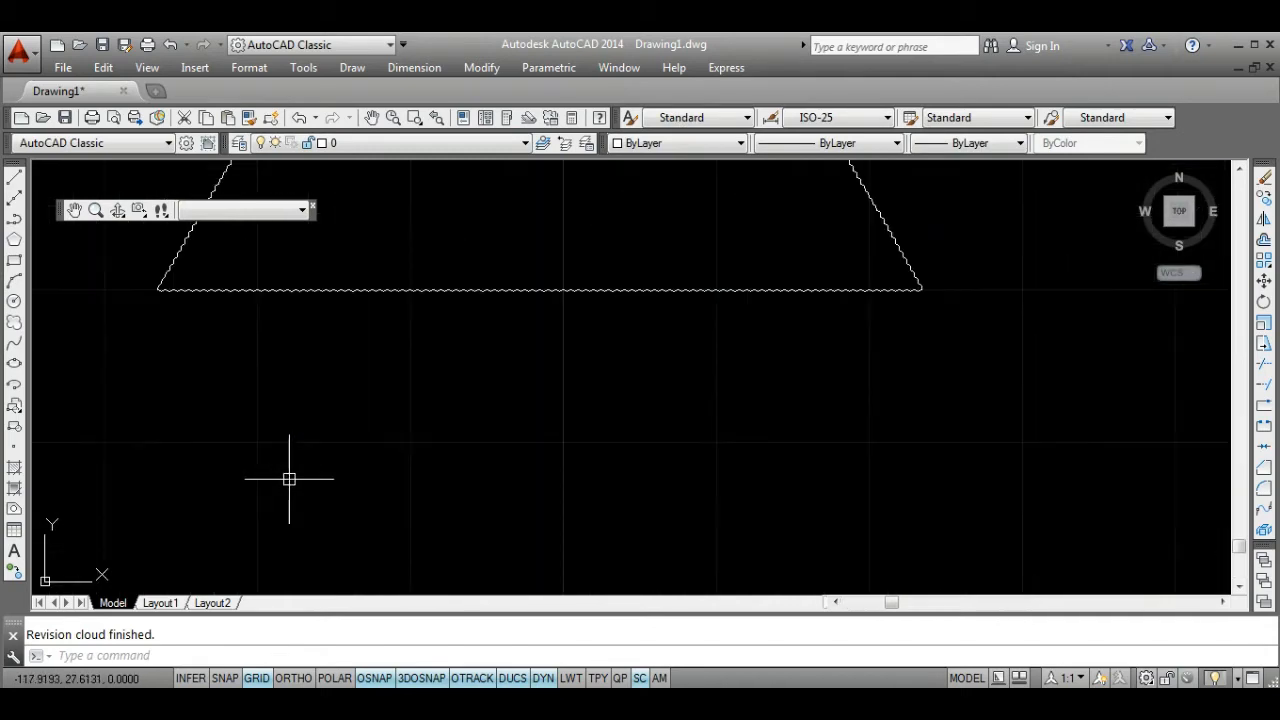
pyautogui.scroll(4, 334, 266)
pyautogui.scroll(-2, 334, 266)
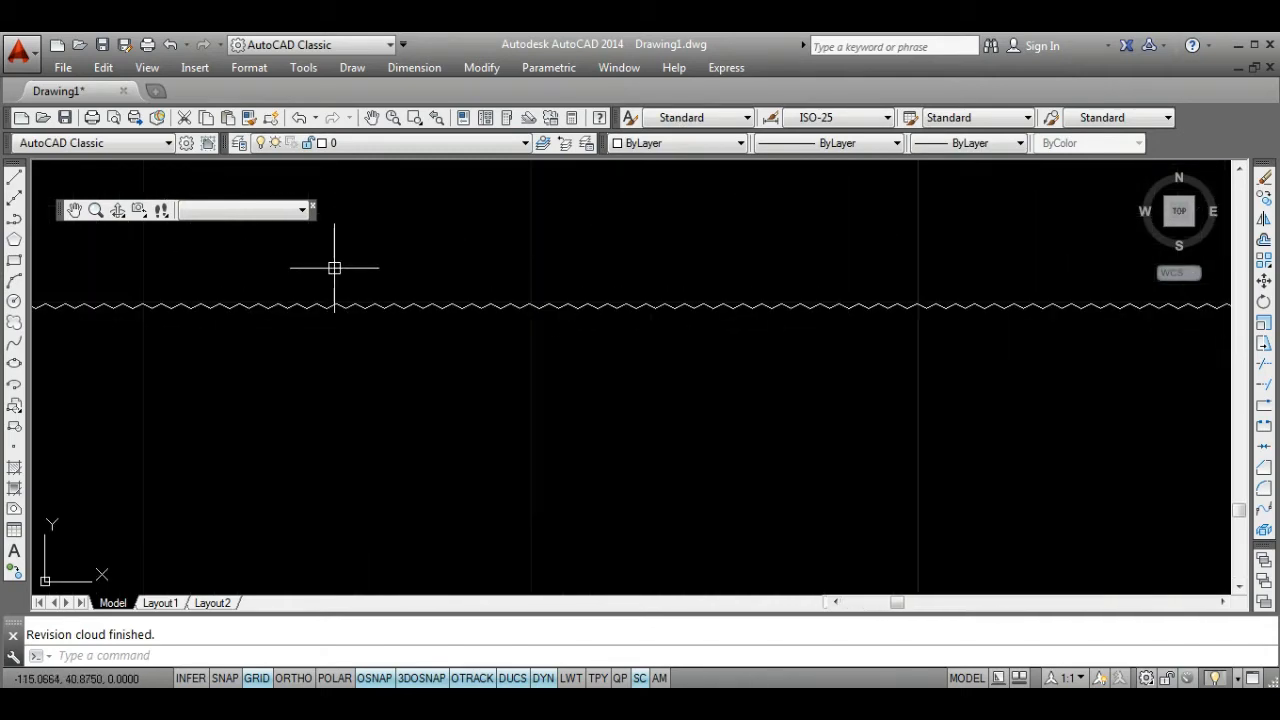
pyautogui.scroll(-6, 334, 268)
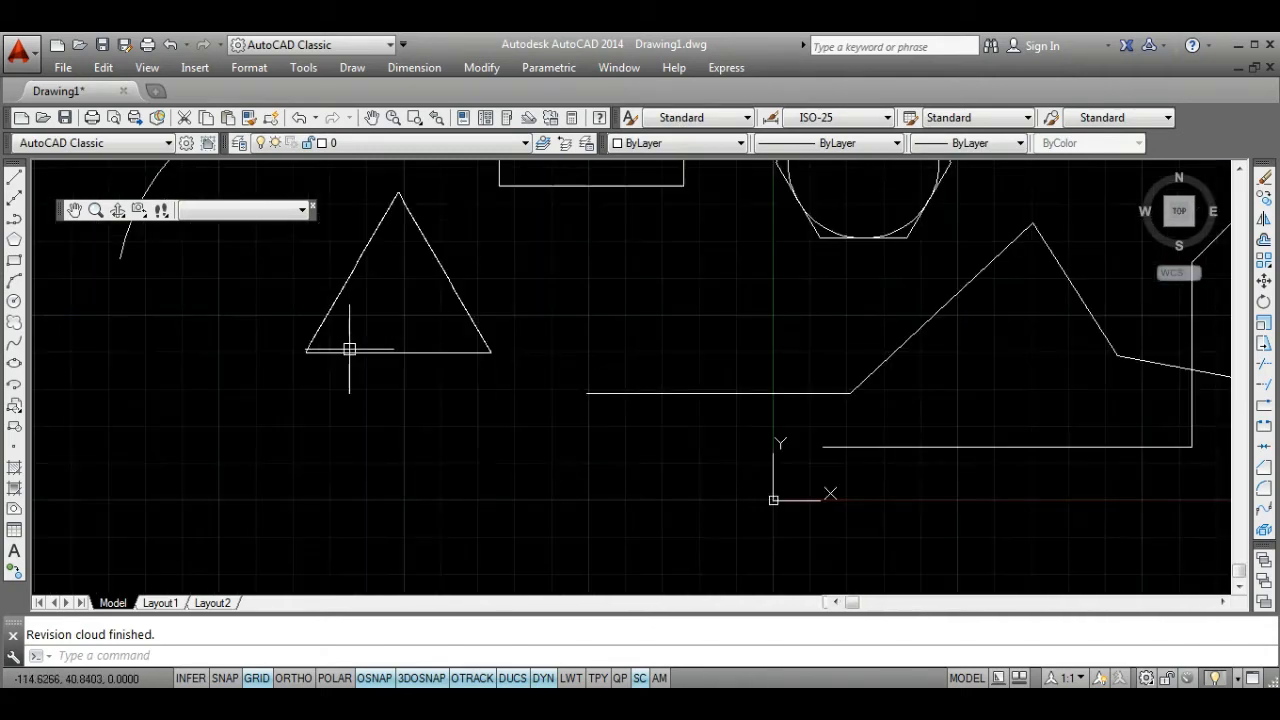
# Draw a small circle below the triangle's lower-left corner.
pyautogui.scroll(-4, 349, 349)
pyautogui.scroll(2, 443, 443)
pyautogui.write('c')
pyautogui.press('Return')
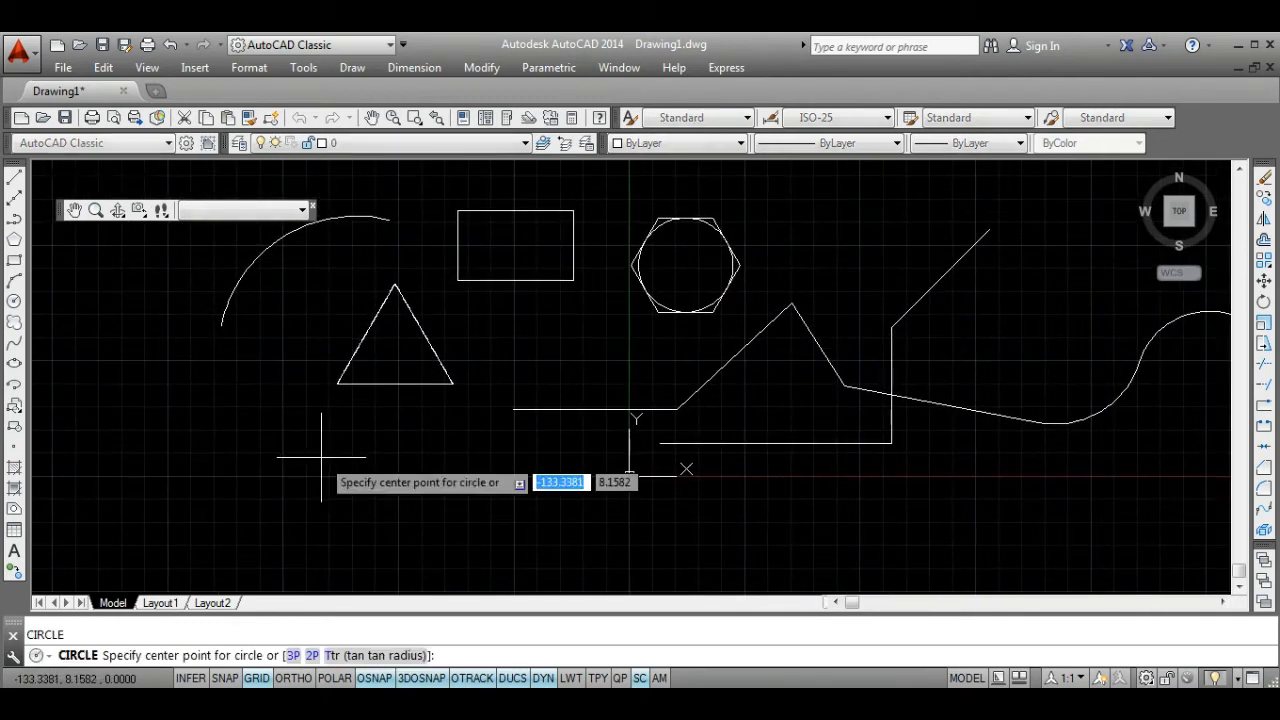
pyautogui.click(357, 483)
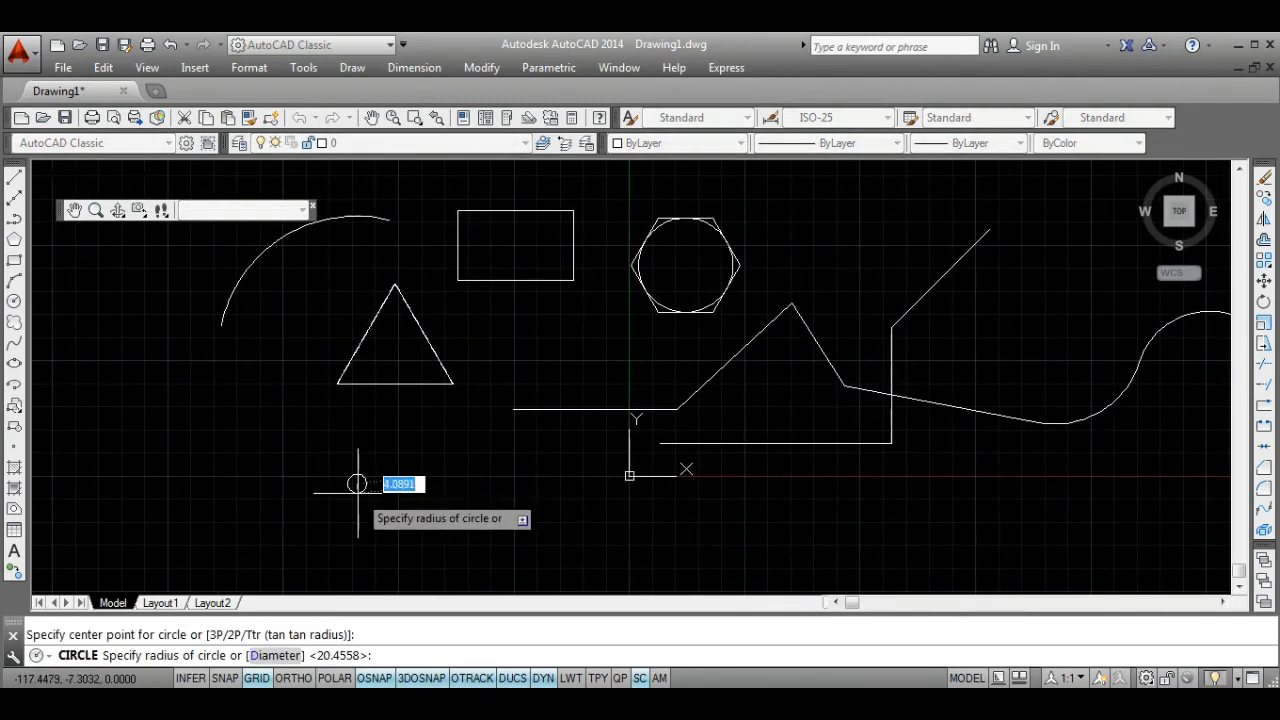
pyautogui.click(355, 486)
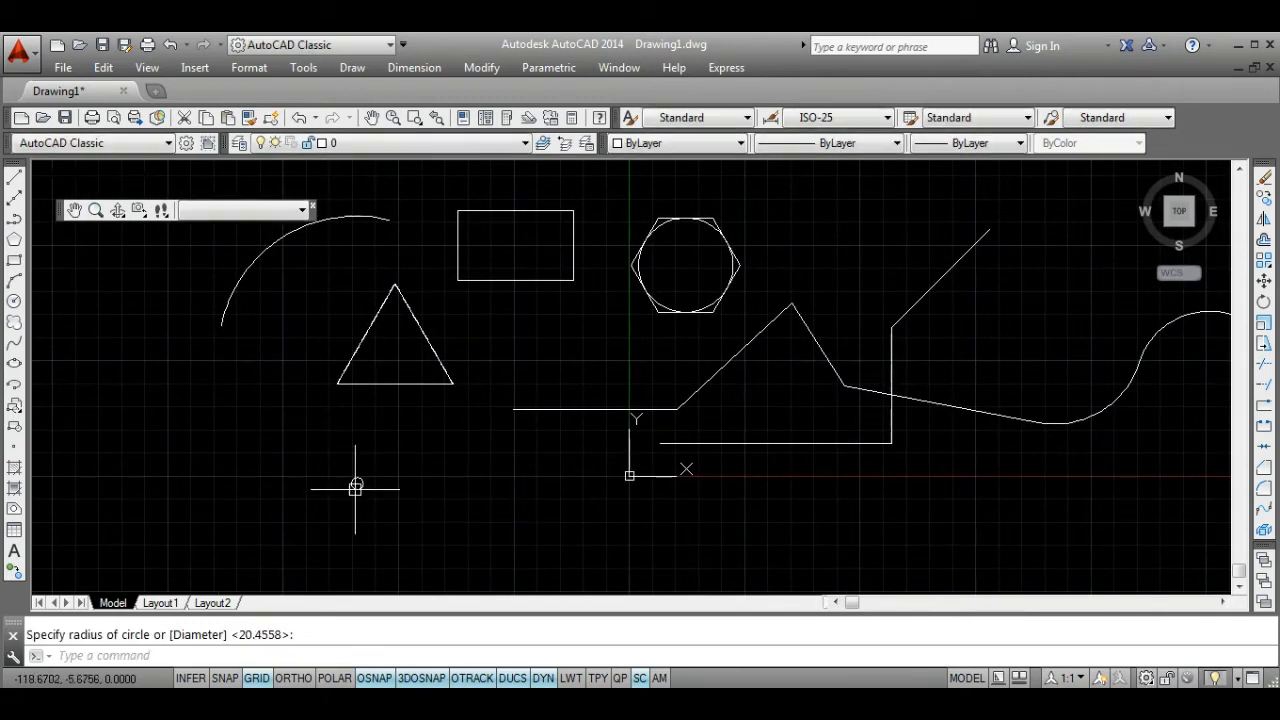
# Convert the small circle into a revision cloud using the Object option, without reversing its direction.
pyautogui.click(15, 324)
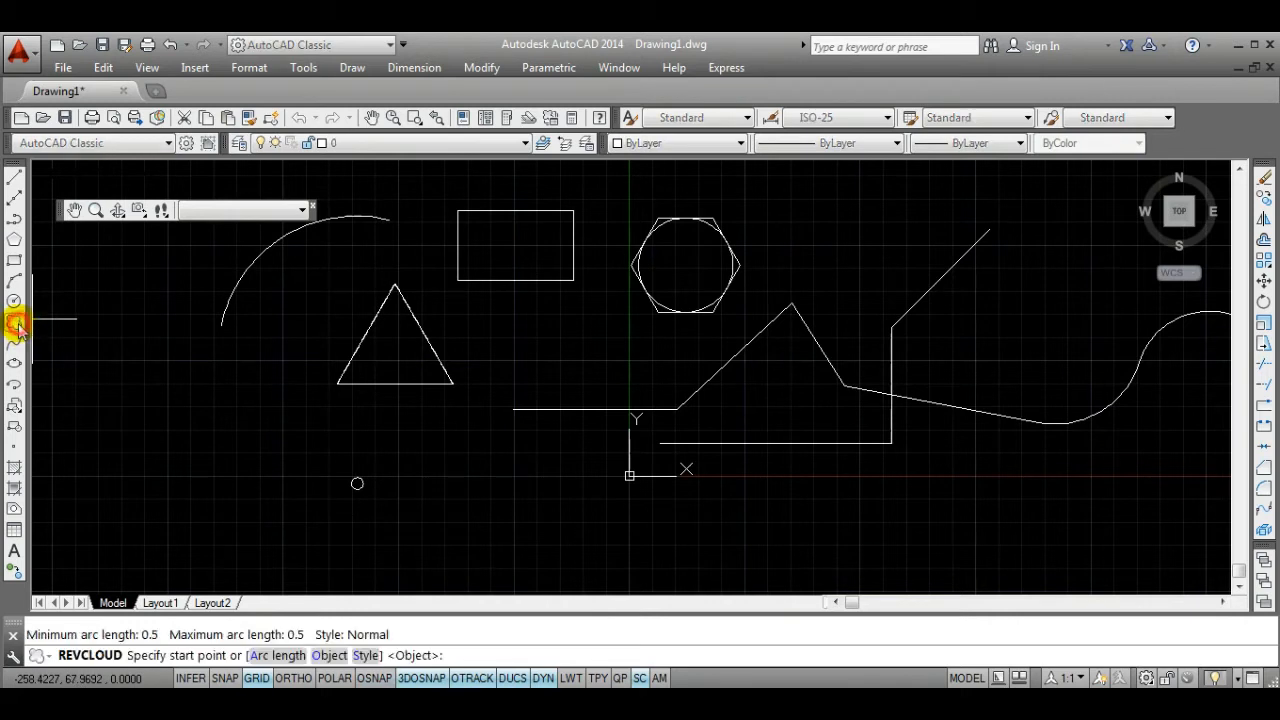
pyautogui.click(328, 655)
pyautogui.click(350, 487)
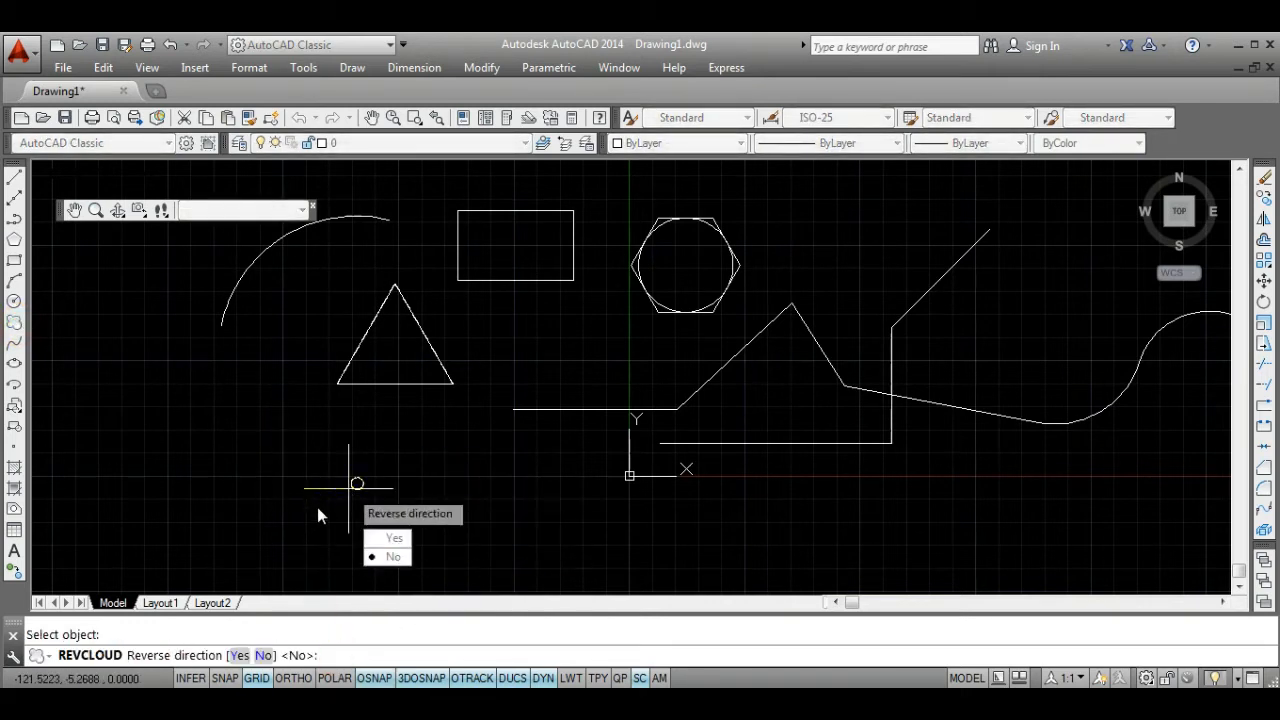
pyautogui.click(393, 557)
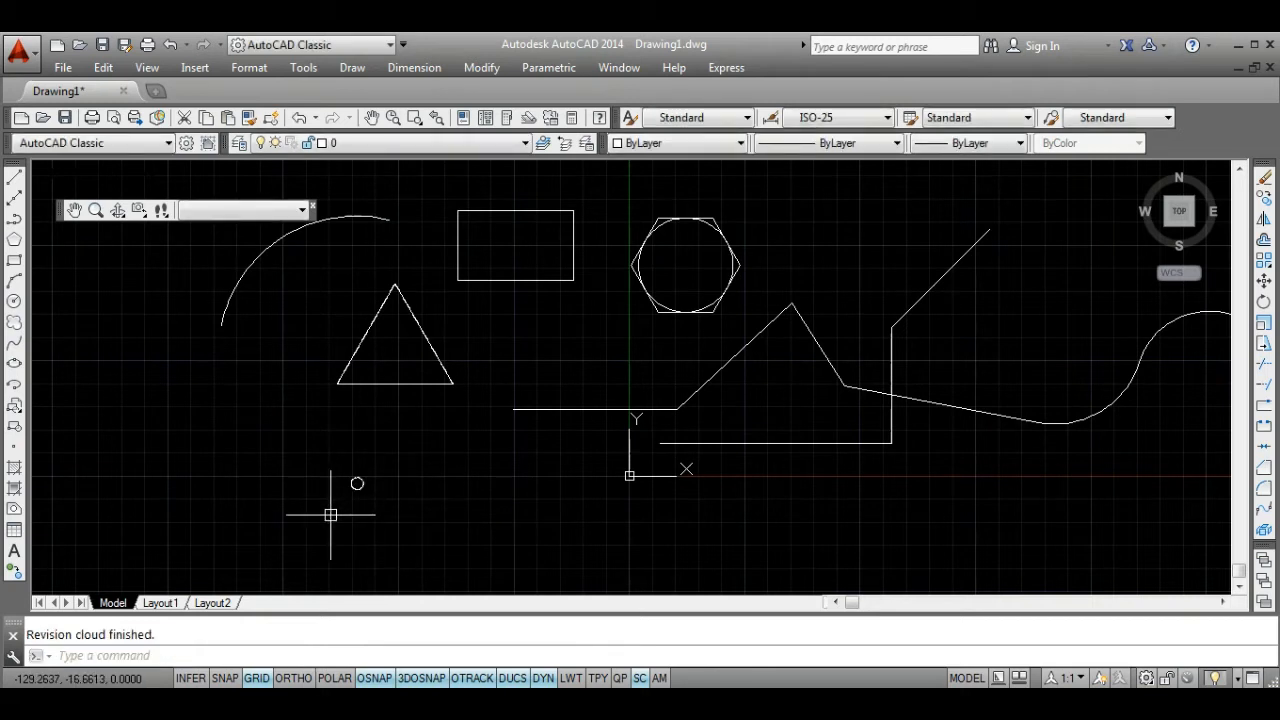
pyautogui.scroll(10, 423, 400)
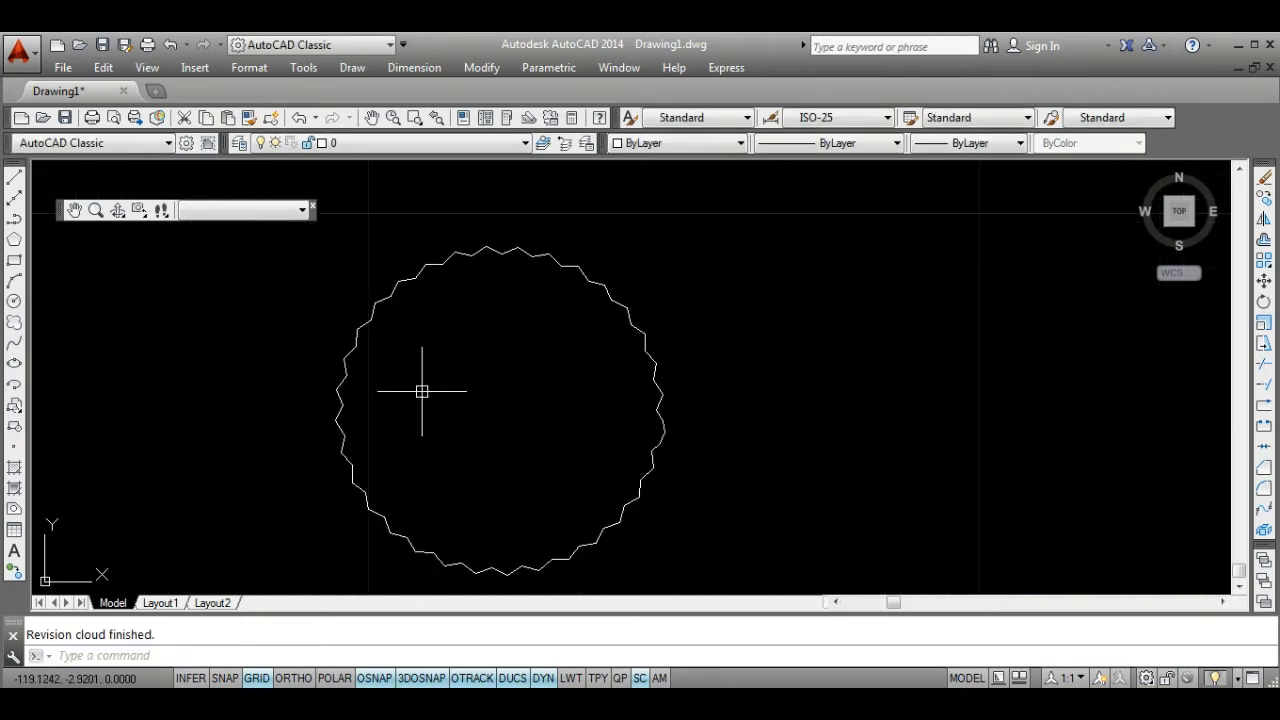
pyautogui.scroll(-10, 421, 392)
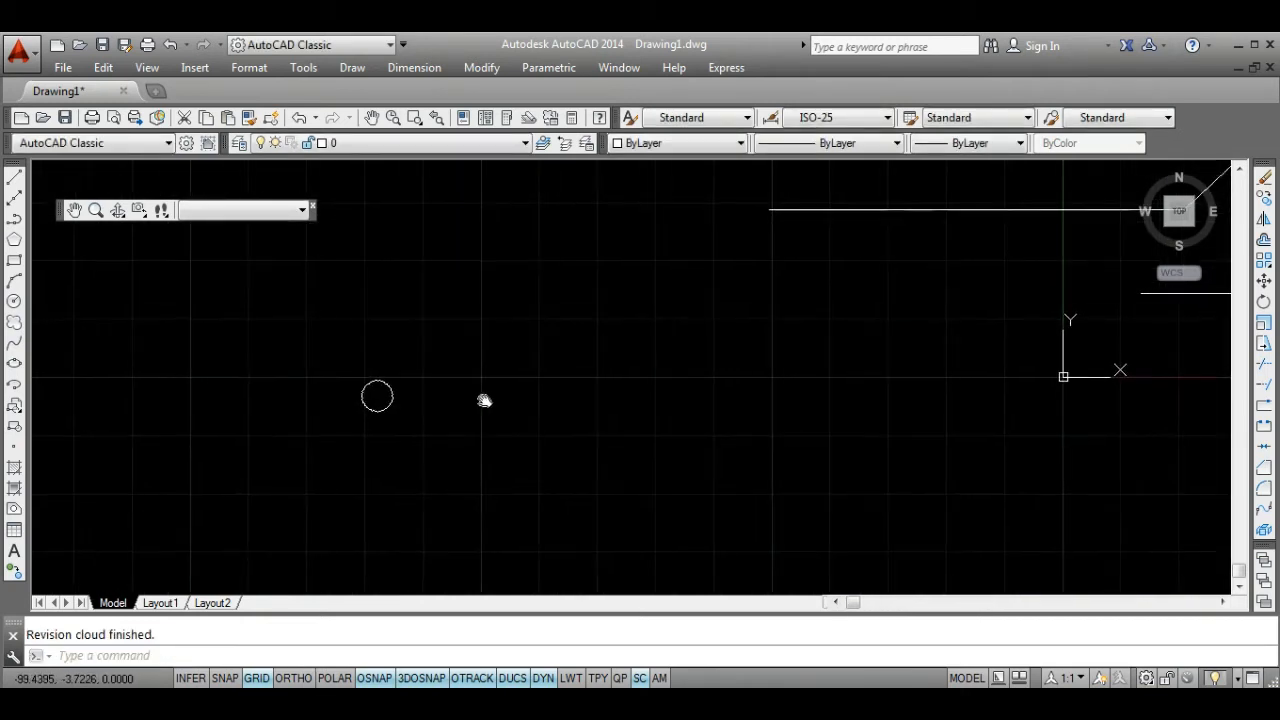
pyautogui.scroll(-2, 477, 398)
pyautogui.moveTo(523, 429); pyautogui.dragTo(480, 426, button='middle')
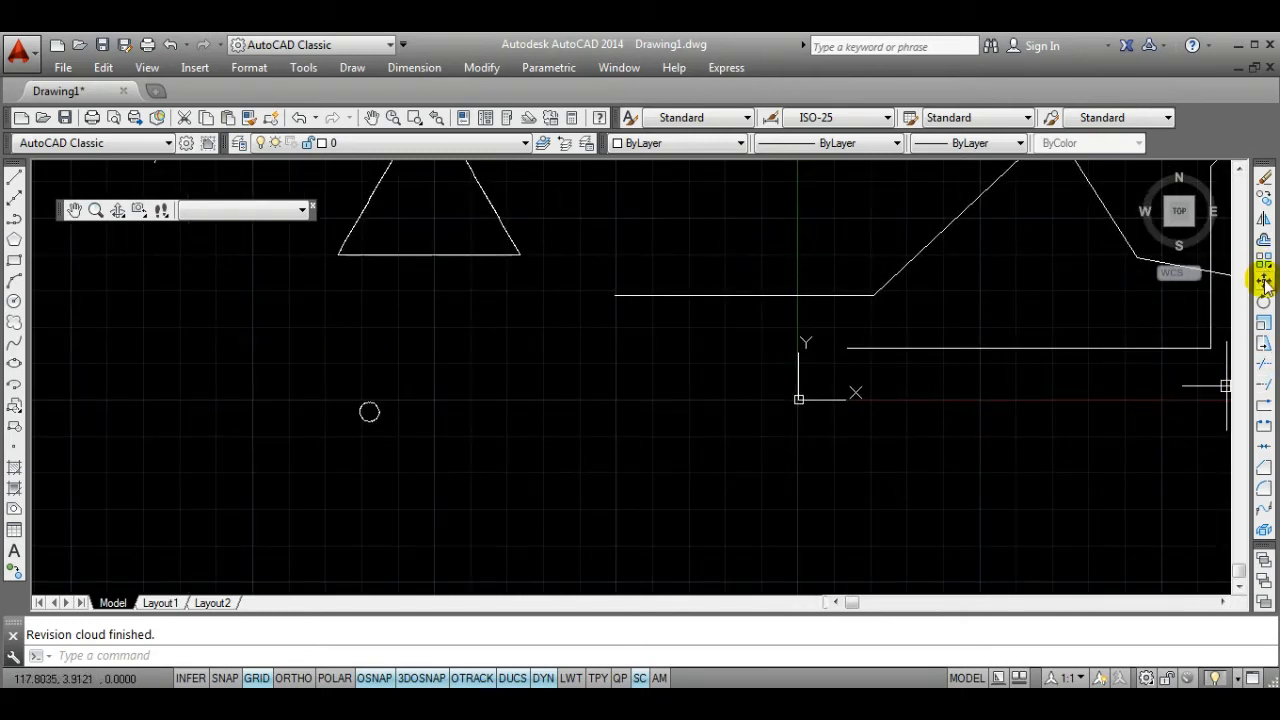
# Scale up the round revision cloud from a base point on its lower edge until it surrounds the triangle.
pyautogui.click(1264, 321)
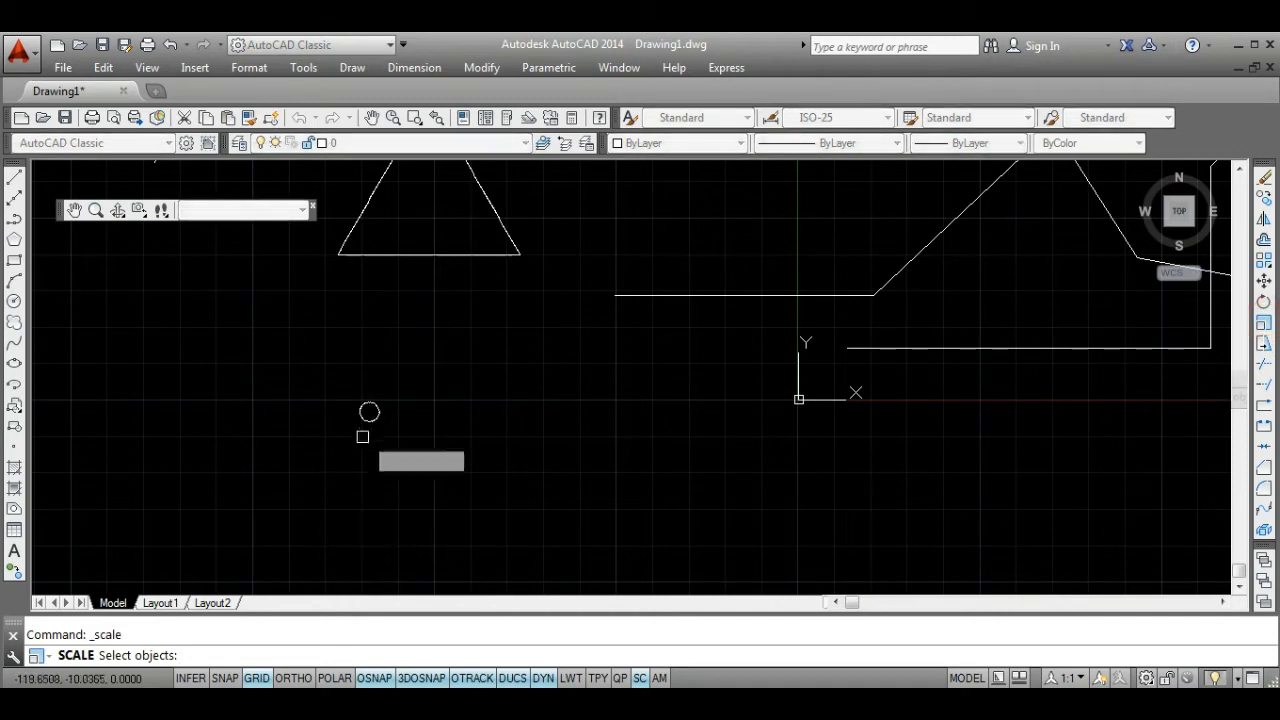
pyautogui.click(364, 419)
pyautogui.press('Return')
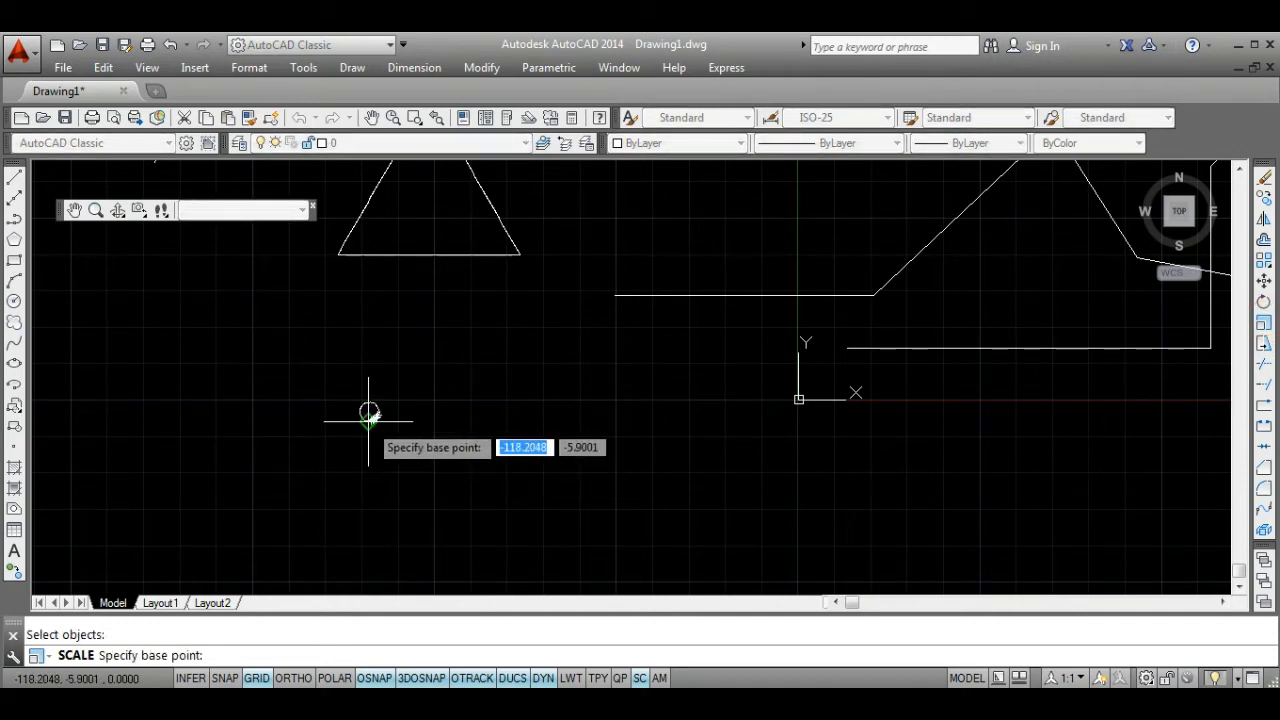
pyautogui.click(369, 416)
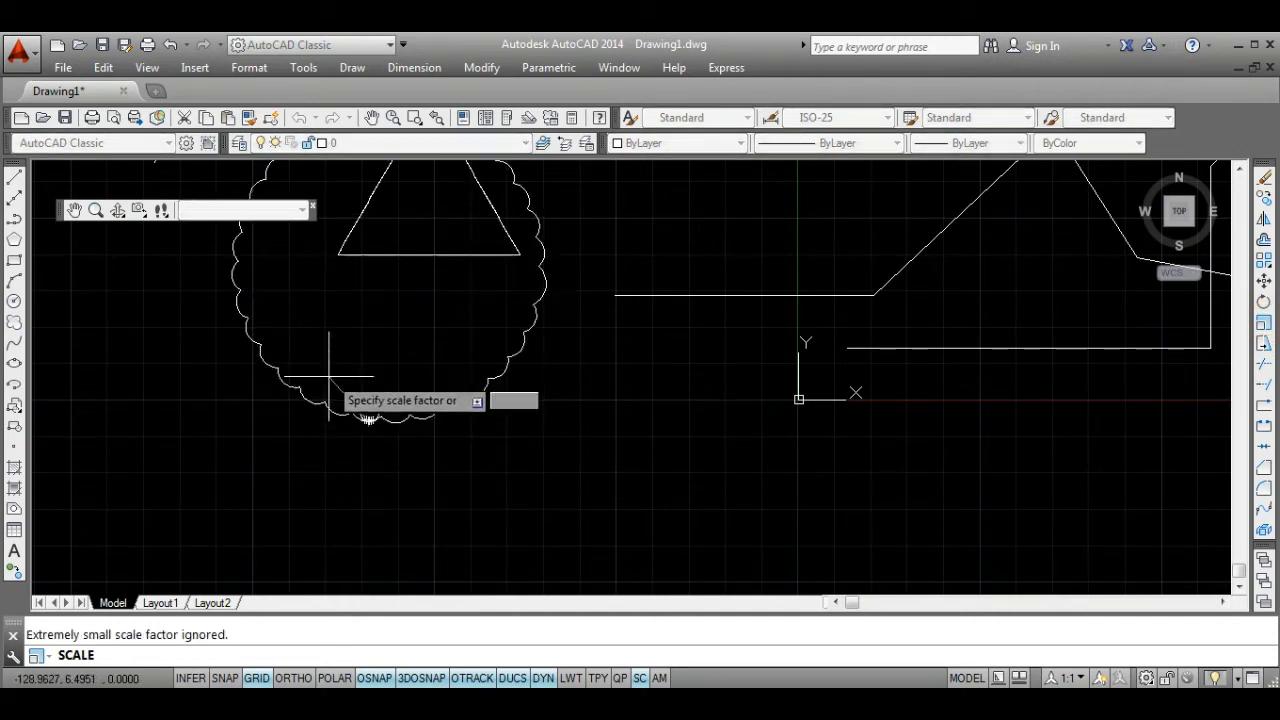
pyautogui.click(323, 342)
pyautogui.scroll(-3, 343, 320)
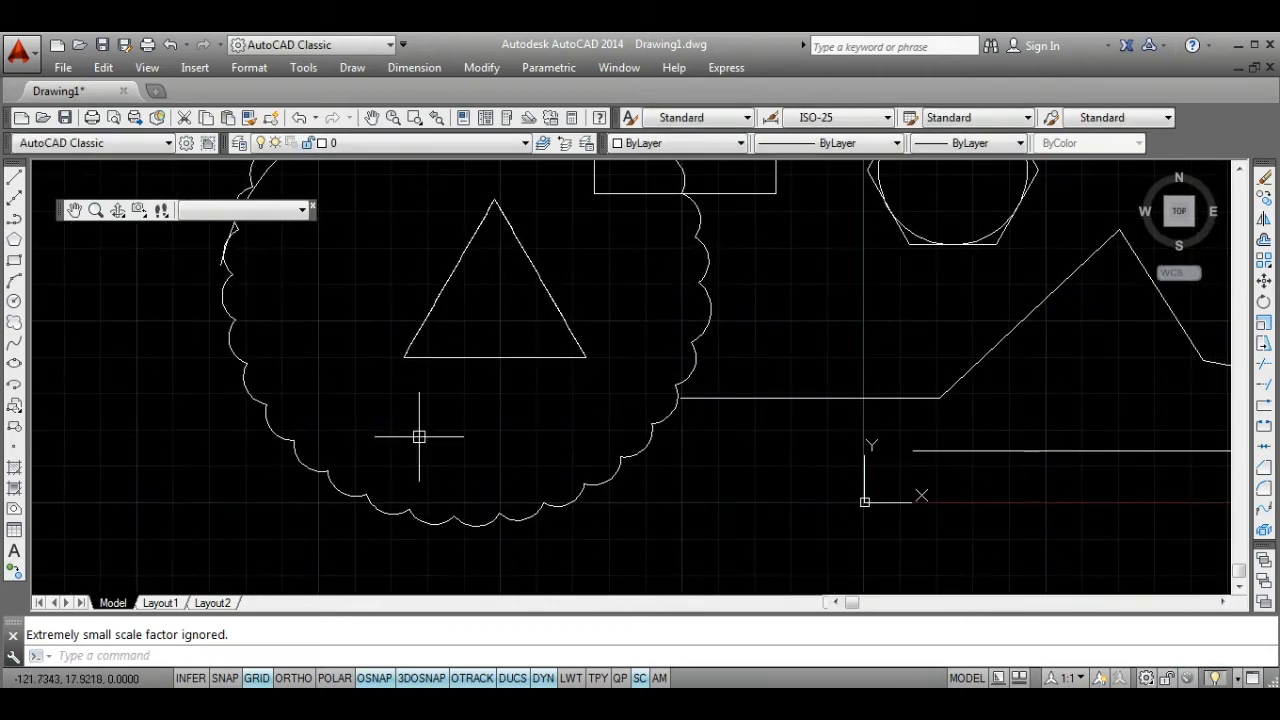
pyautogui.moveTo(431, 406); pyautogui.dragTo(419, 449, button='middle')
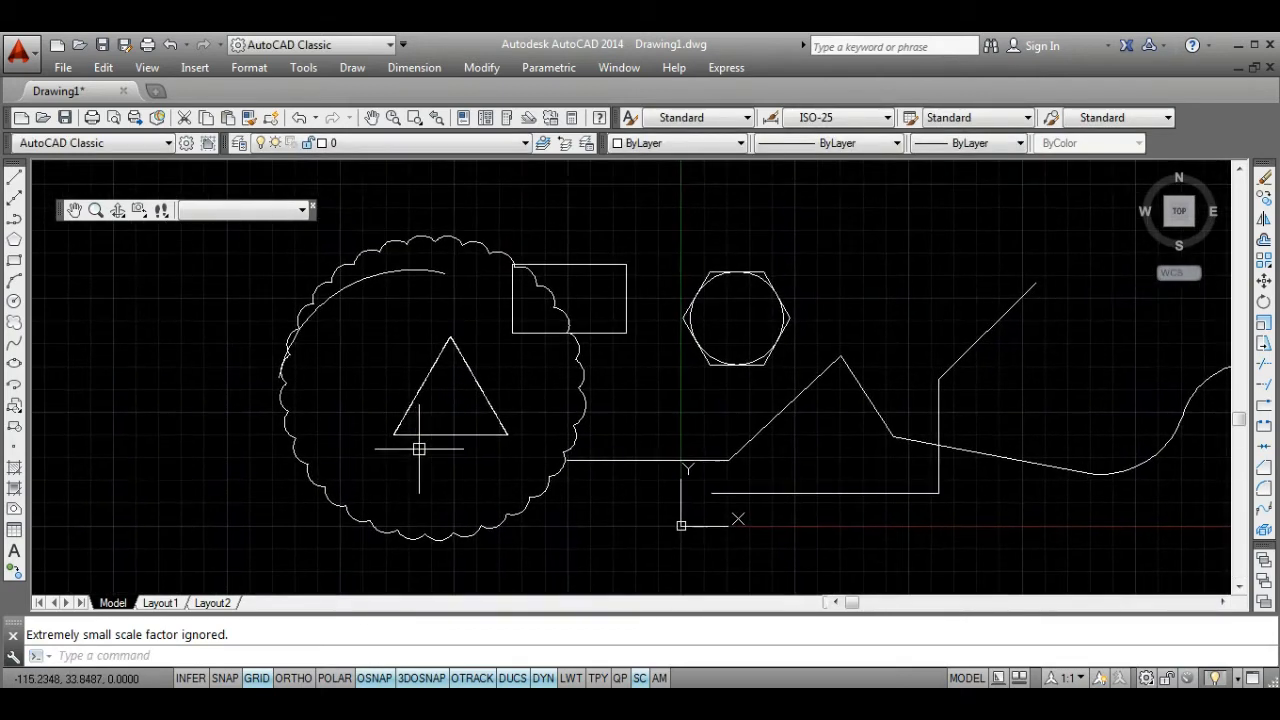
# Move the arc out of the revision cloud to the open space between the hexagon and the long sloping line.
pyautogui.click(368, 277)
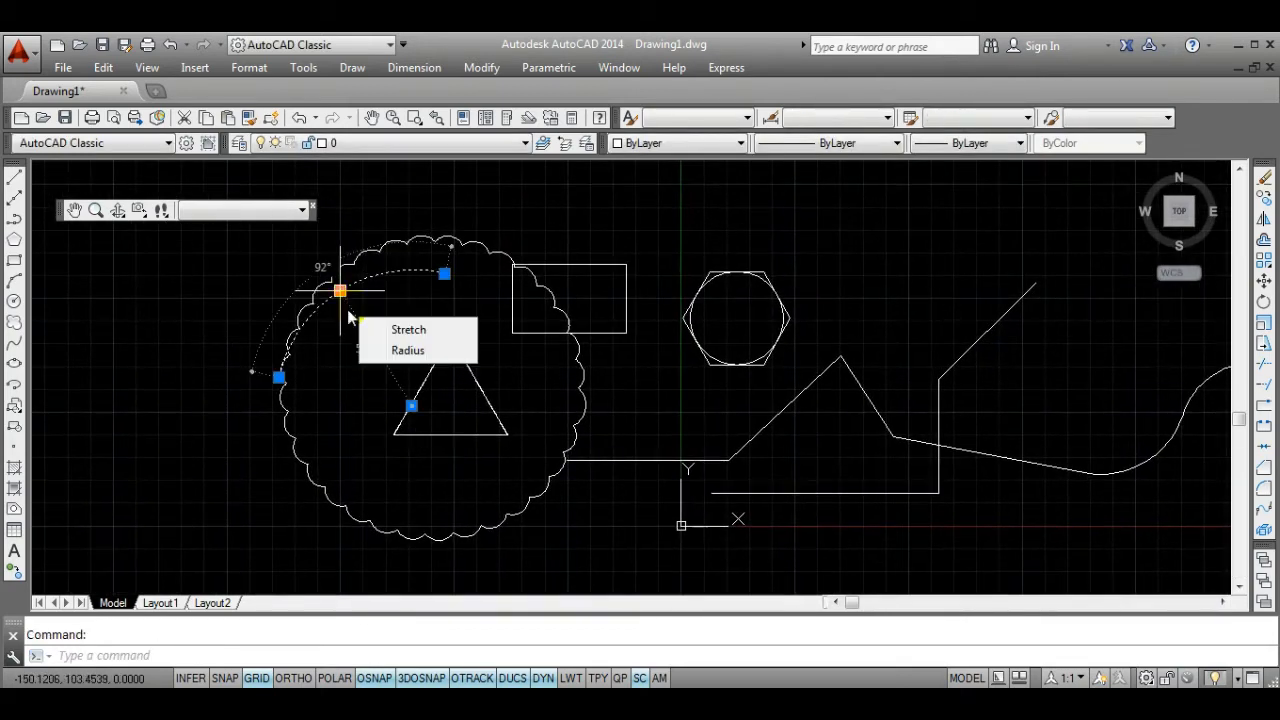
pyautogui.write('m')
pyautogui.press('Return')
pyautogui.click(340, 291)
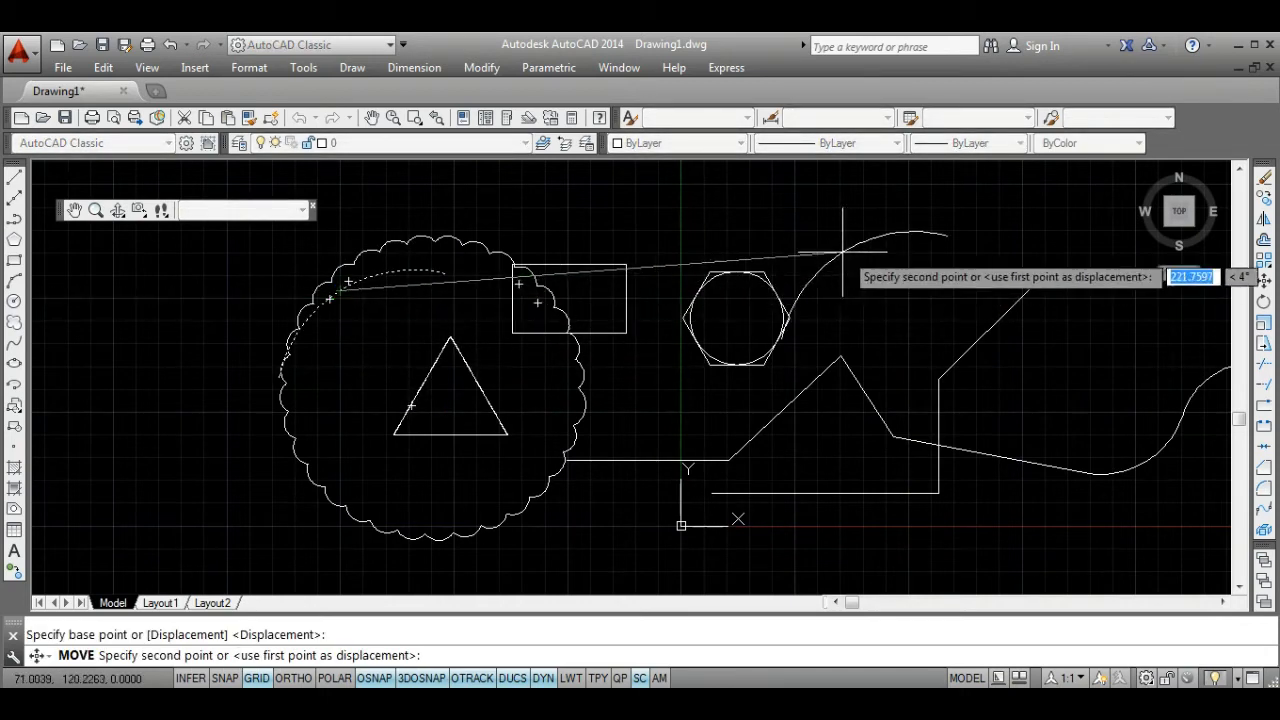
pyautogui.moveTo(587, 555)
pyautogui.mouseDown(button='middle')
pyautogui.moveTo(634, 509)
pyautogui.moveTo(597, 486)
pyautogui.moveTo(634, 528)
pyautogui.mouseUp(button='middle')
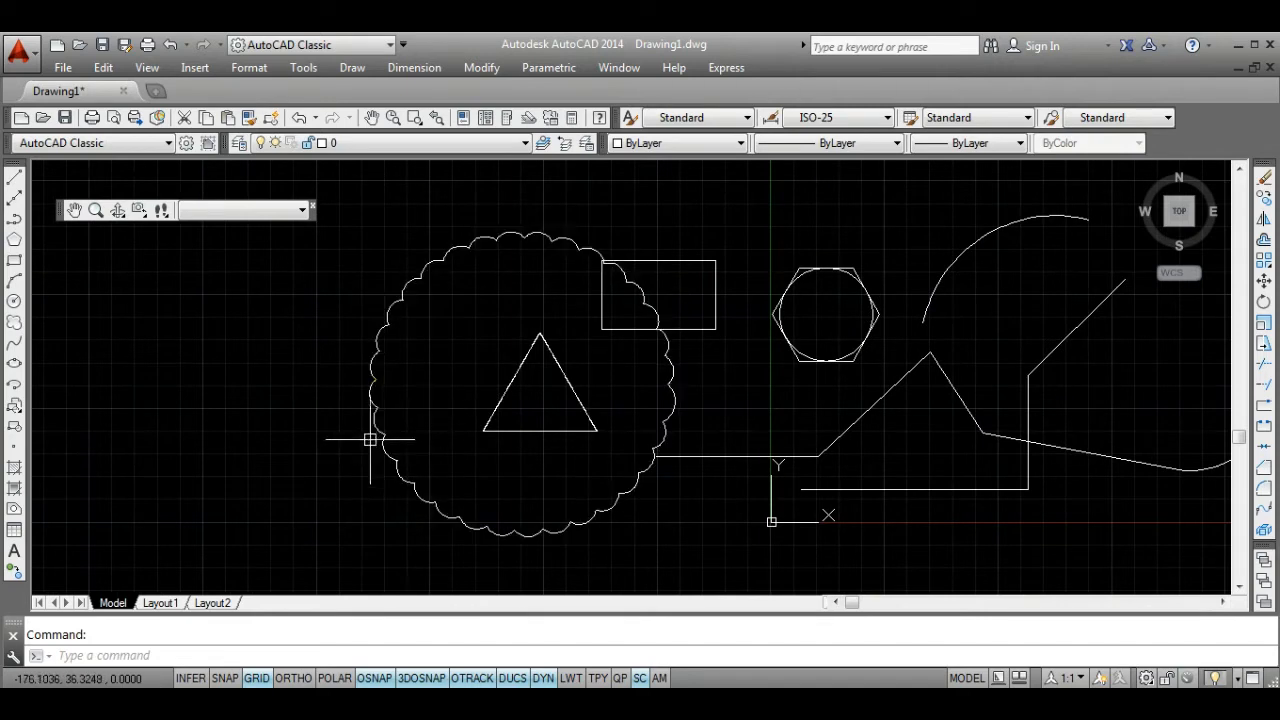
pyautogui.moveTo(383, 393)
pyautogui.mouseDown(button='middle')
pyautogui.moveTo(303, 423)
pyautogui.moveTo(362, 411)
pyautogui.mouseUp(button='middle')
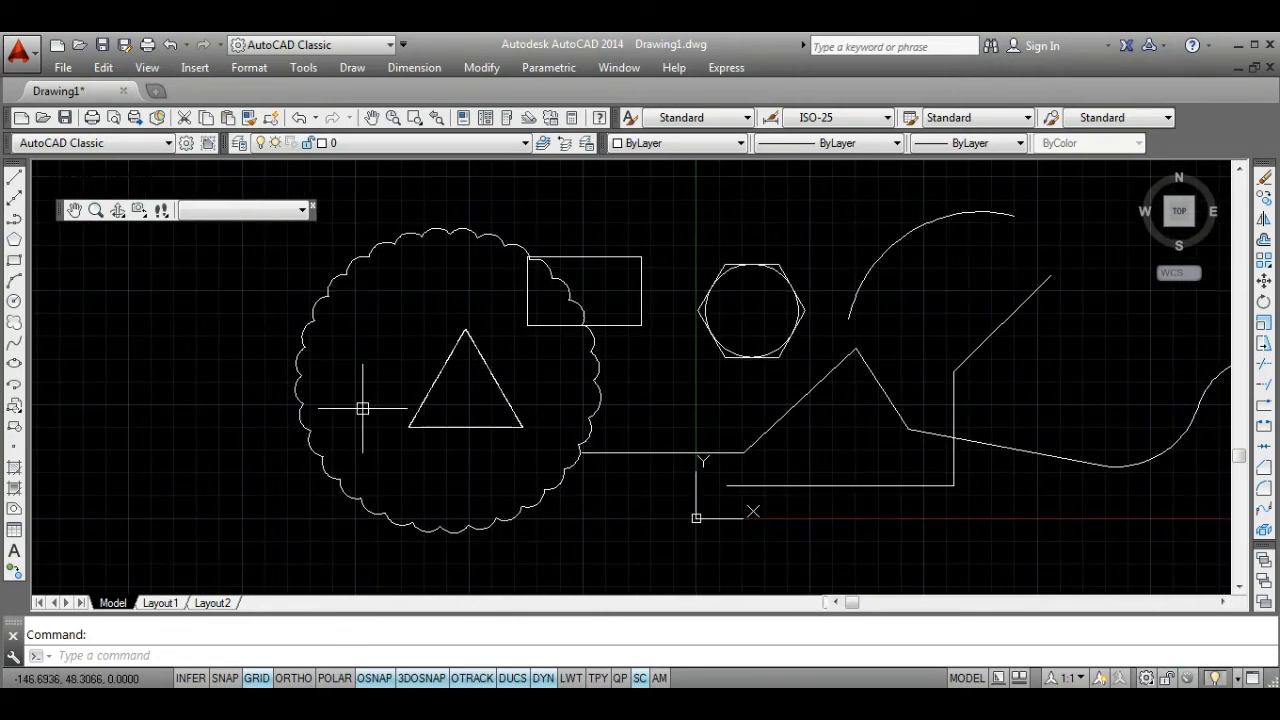
# Try to draw a wavy six-point spline from left of the revision cloud across its lower part to its lower-right side.
pyautogui.click(16, 345)
pyautogui.click(95, 453)
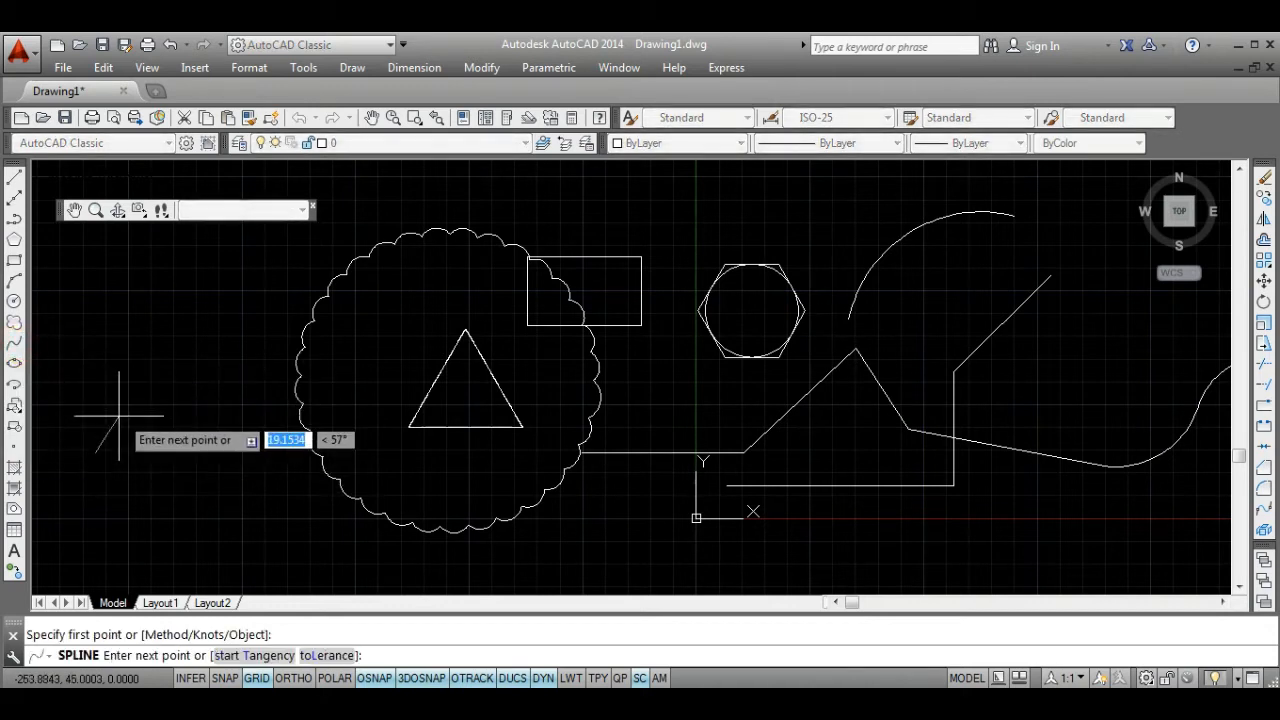
pyautogui.click(147, 370)
pyautogui.click(242, 467)
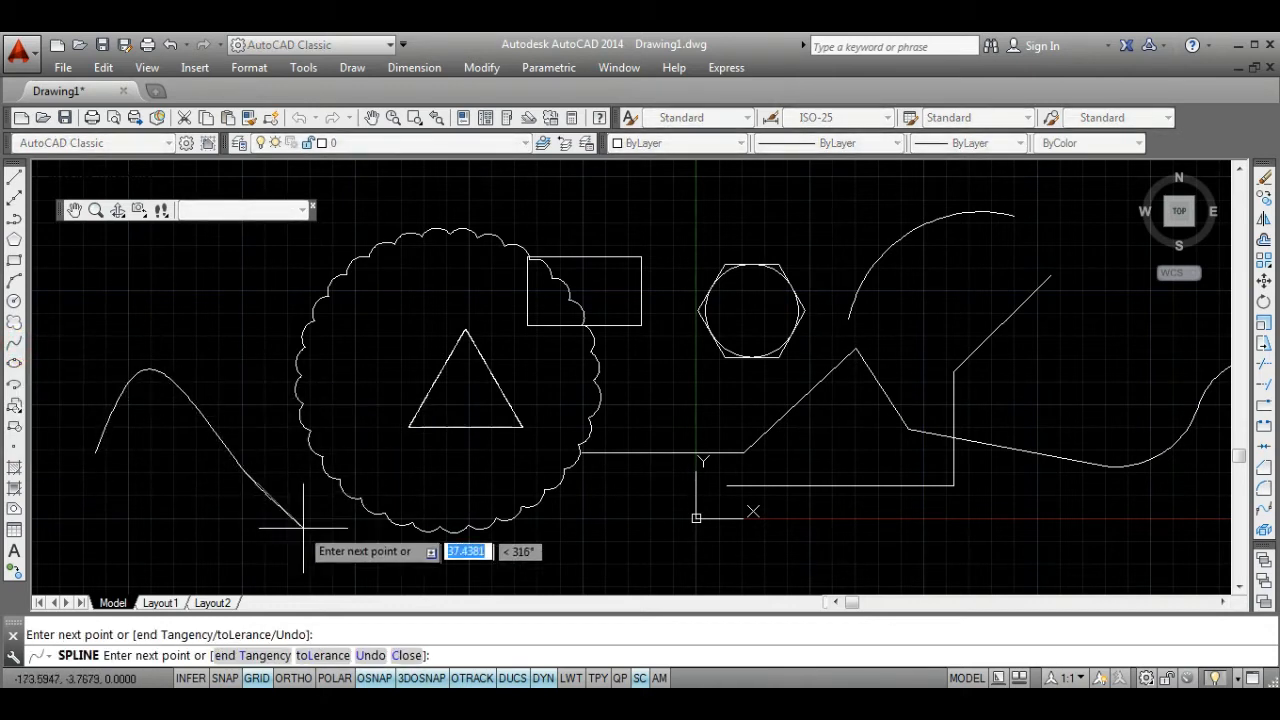
pyautogui.click(319, 537)
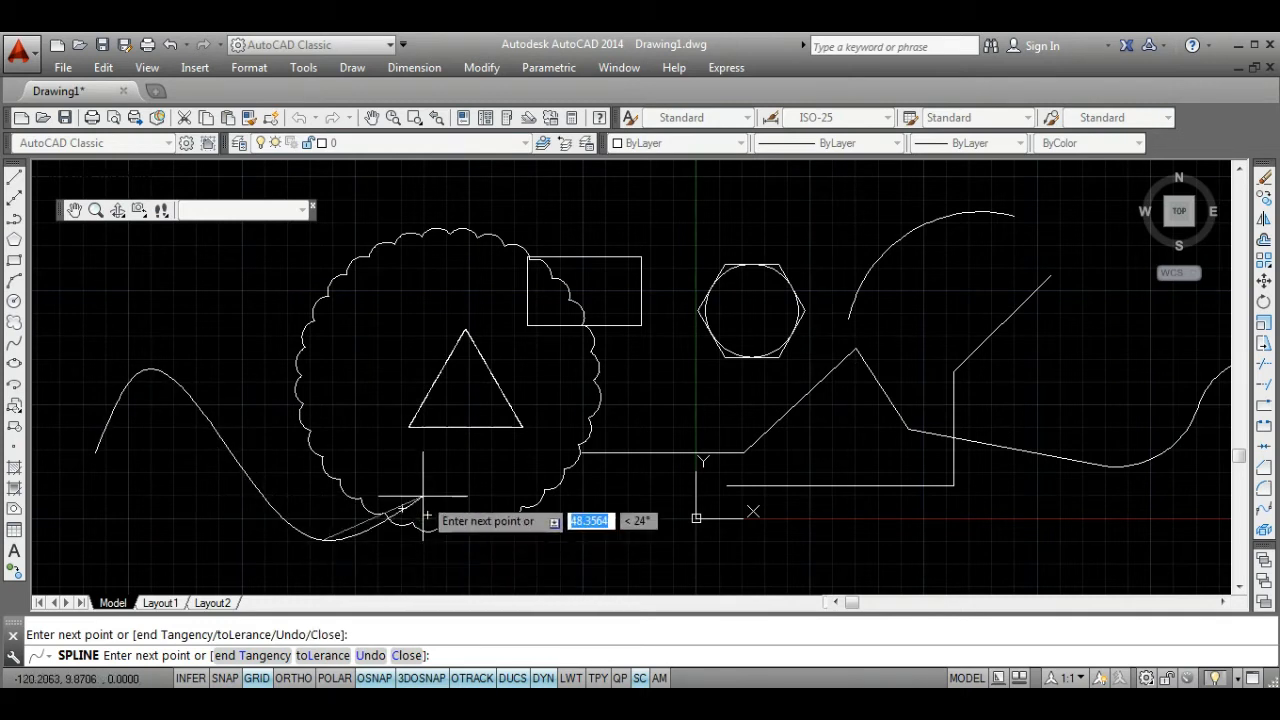
pyautogui.click(441, 482)
pyautogui.click(604, 547)
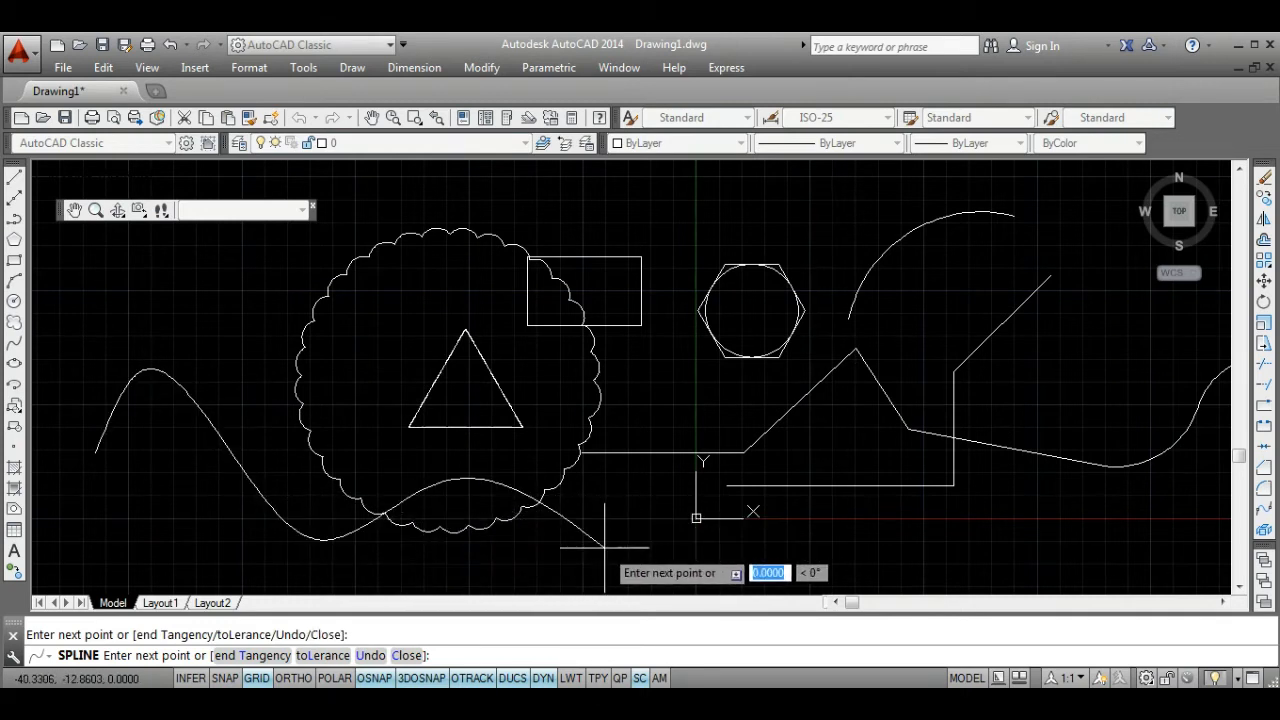
pyautogui.press('Escape')
# Draw a spline from the arc's lower-left end through two points beneath it to its upper-right end, closing a leaf shape.
pyautogui.moveTo(604, 547)
pyautogui.mouseDown(button='middle')
pyautogui.moveTo(417, 533)
pyautogui.moveTo(390, 558)
pyautogui.mouseUp(button='middle')
pyautogui.moveTo(581, 486)
pyautogui.mouseDown(button='middle')
pyautogui.moveTo(465, 495)
pyautogui.moveTo(443, 471)
pyautogui.moveTo(436, 481)
pyautogui.mouseUp(button='middle')
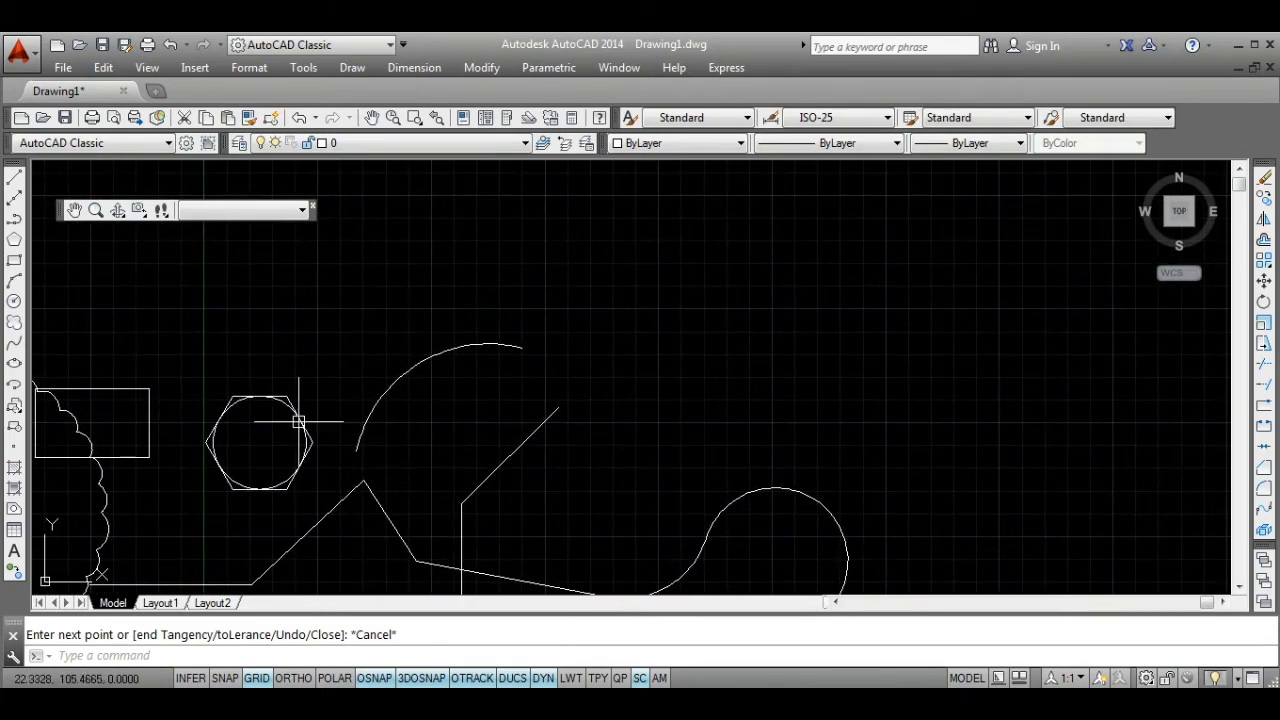
pyautogui.click(15, 346)
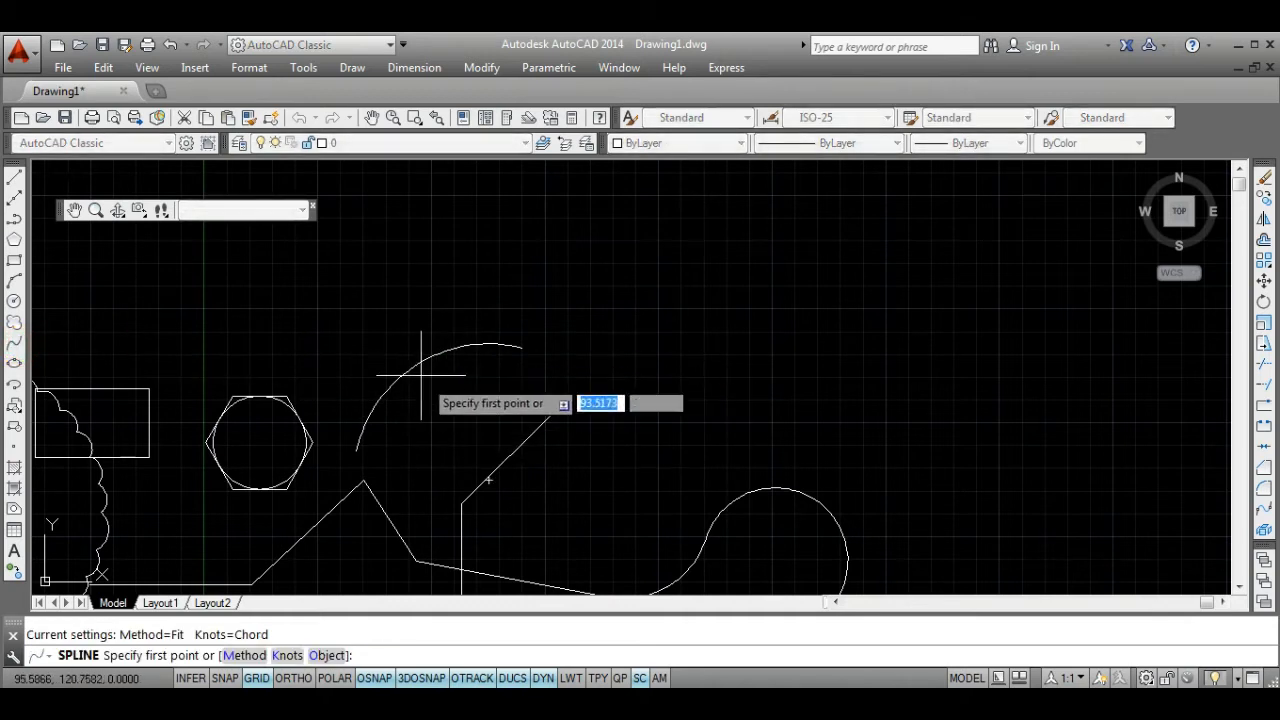
pyautogui.click(356, 452)
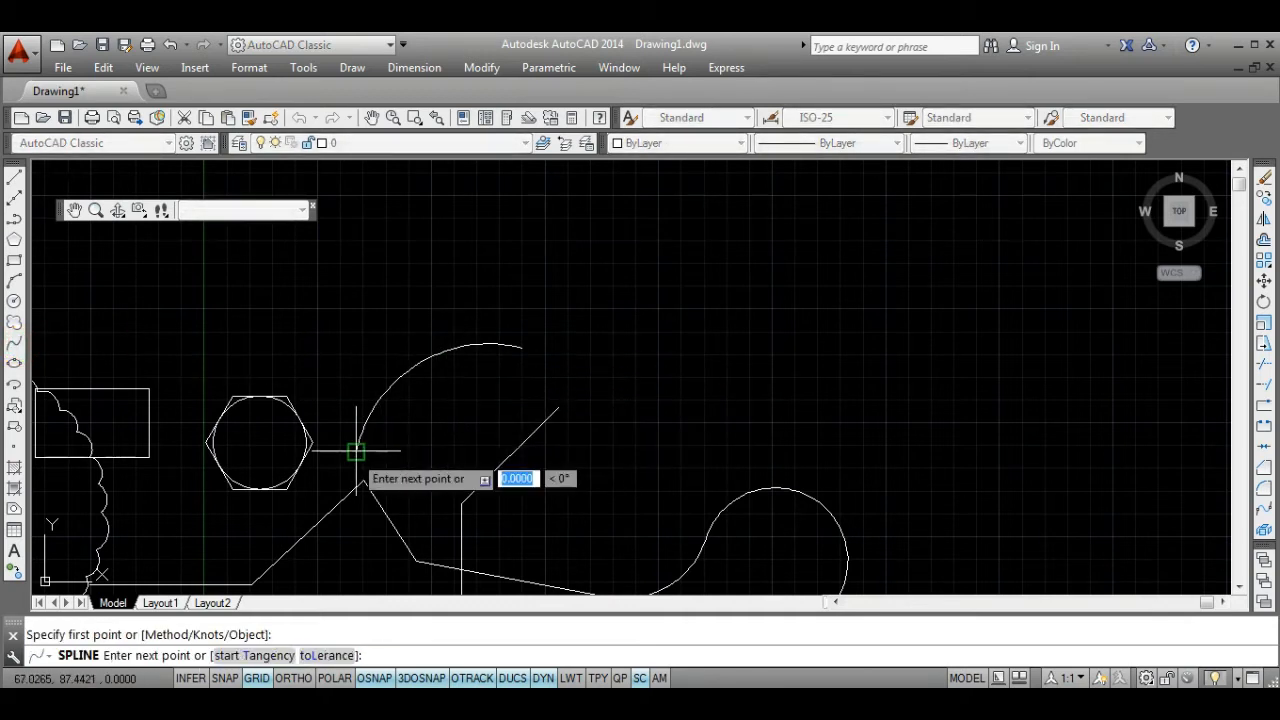
pyautogui.click(432, 414)
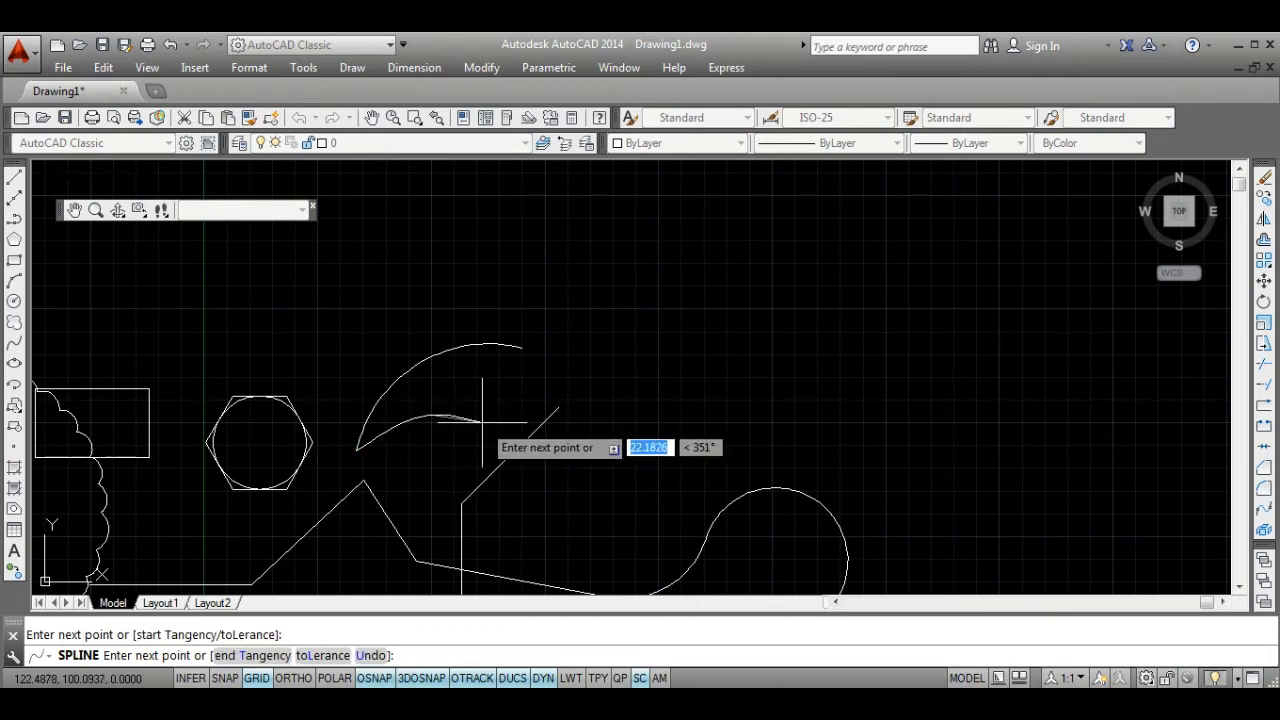
pyautogui.click(478, 424)
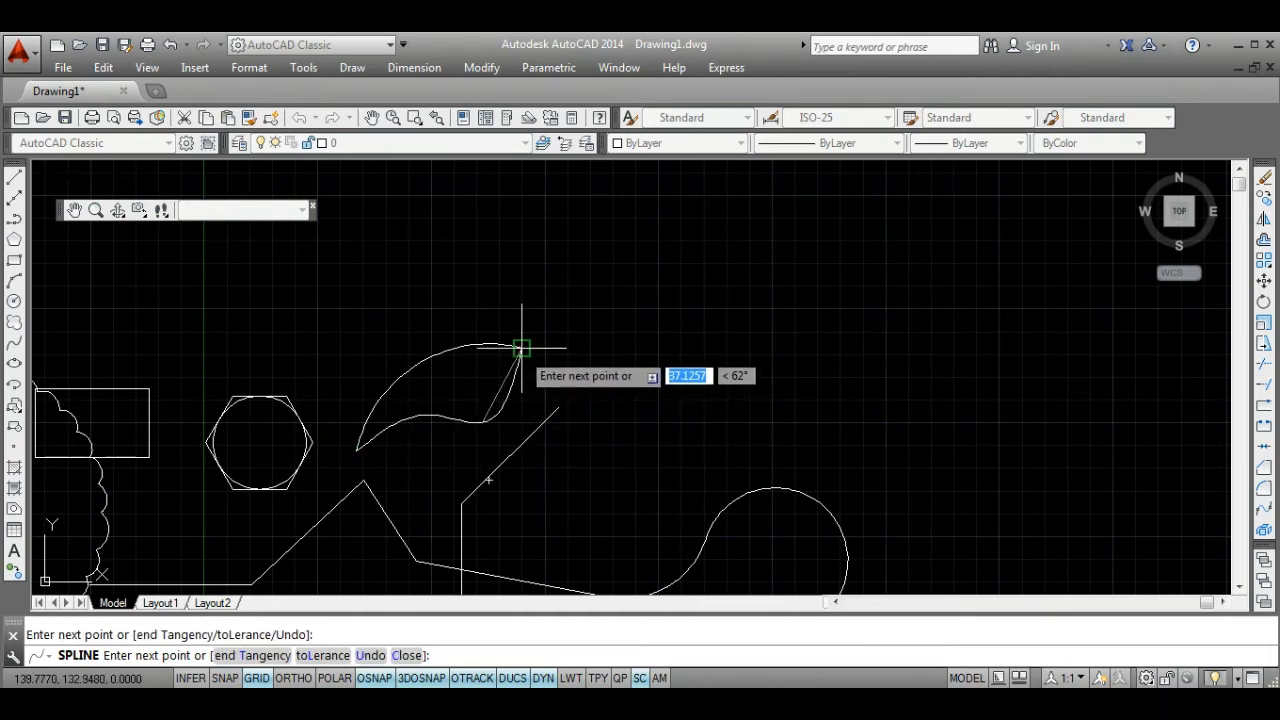
pyautogui.click(525, 350)
pyautogui.press('Return')
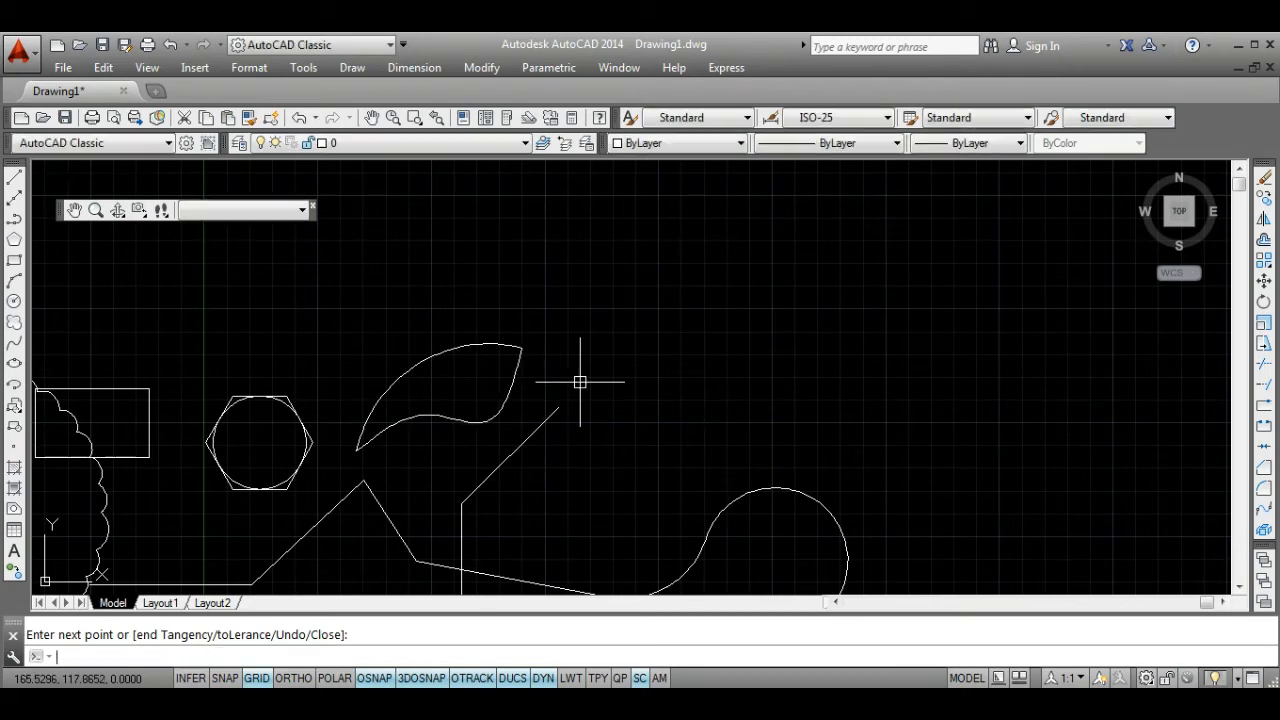
pyautogui.moveTo(589, 380); pyautogui.dragTo(672, 316, button='middle')
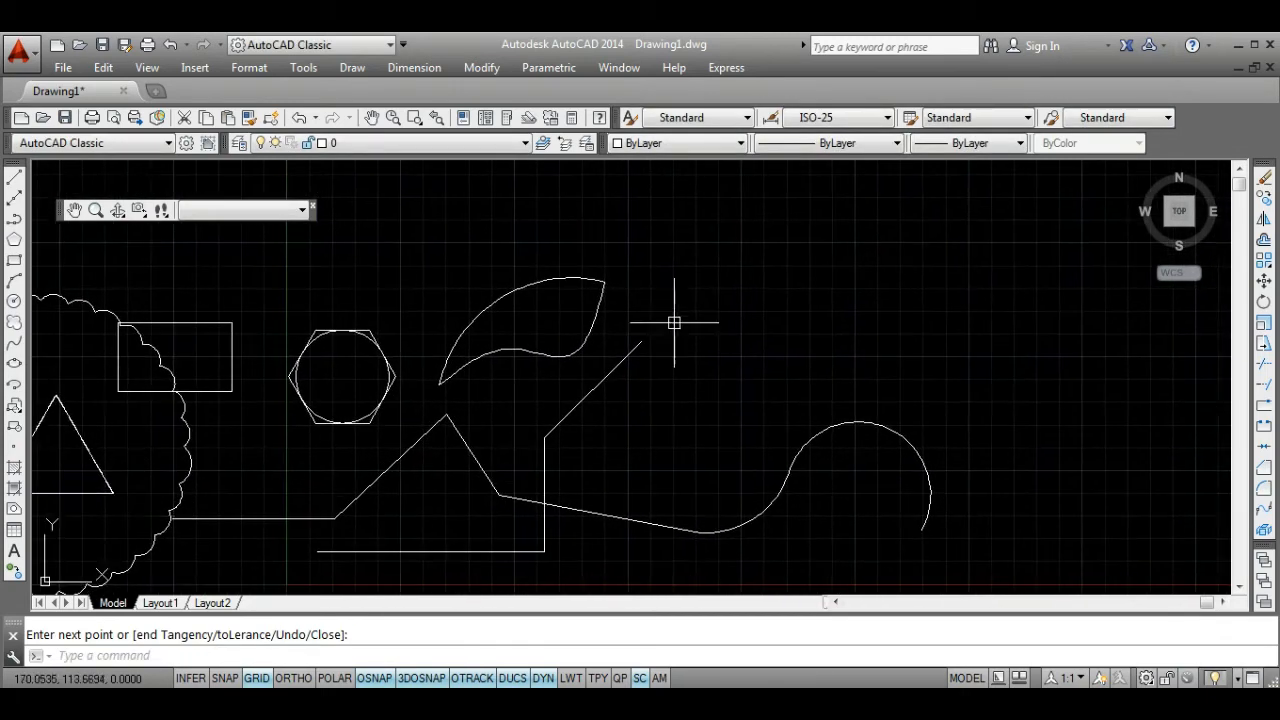
# Draw a flat horizontal ellipse about 75 units wide above the curved end of the long polyline.
pyautogui.click(15, 366)
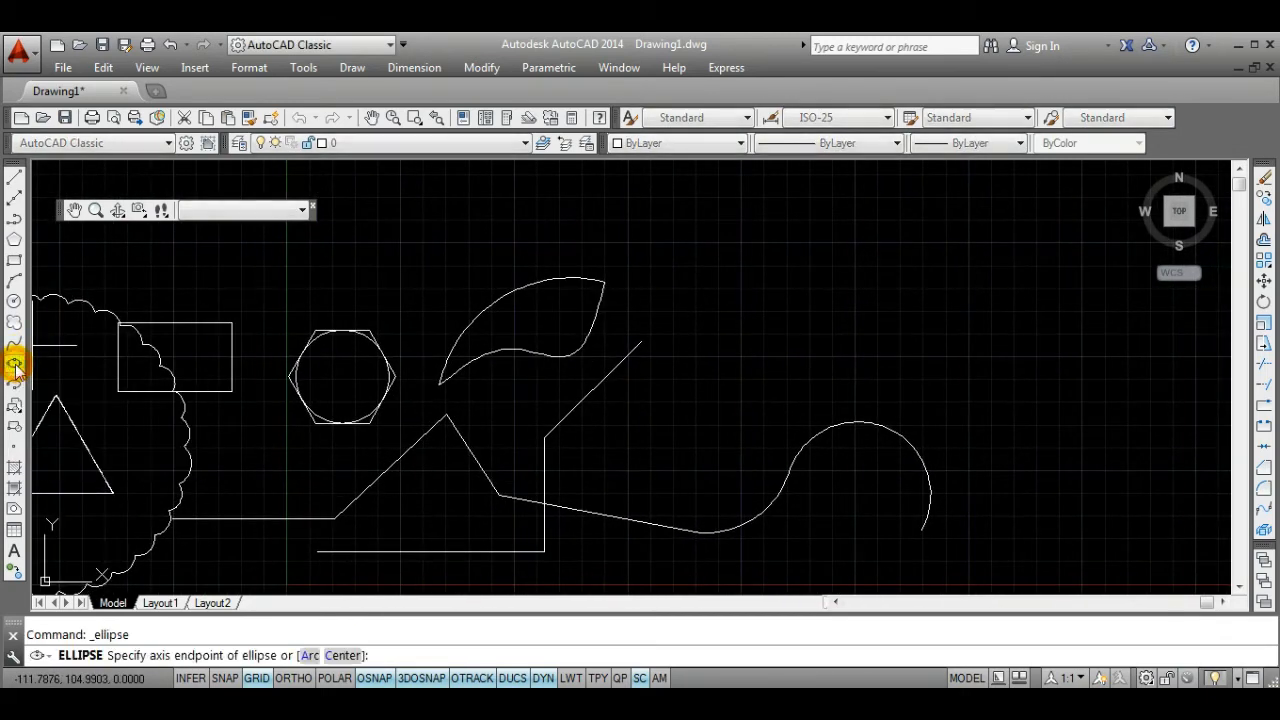
pyautogui.click(727, 337)
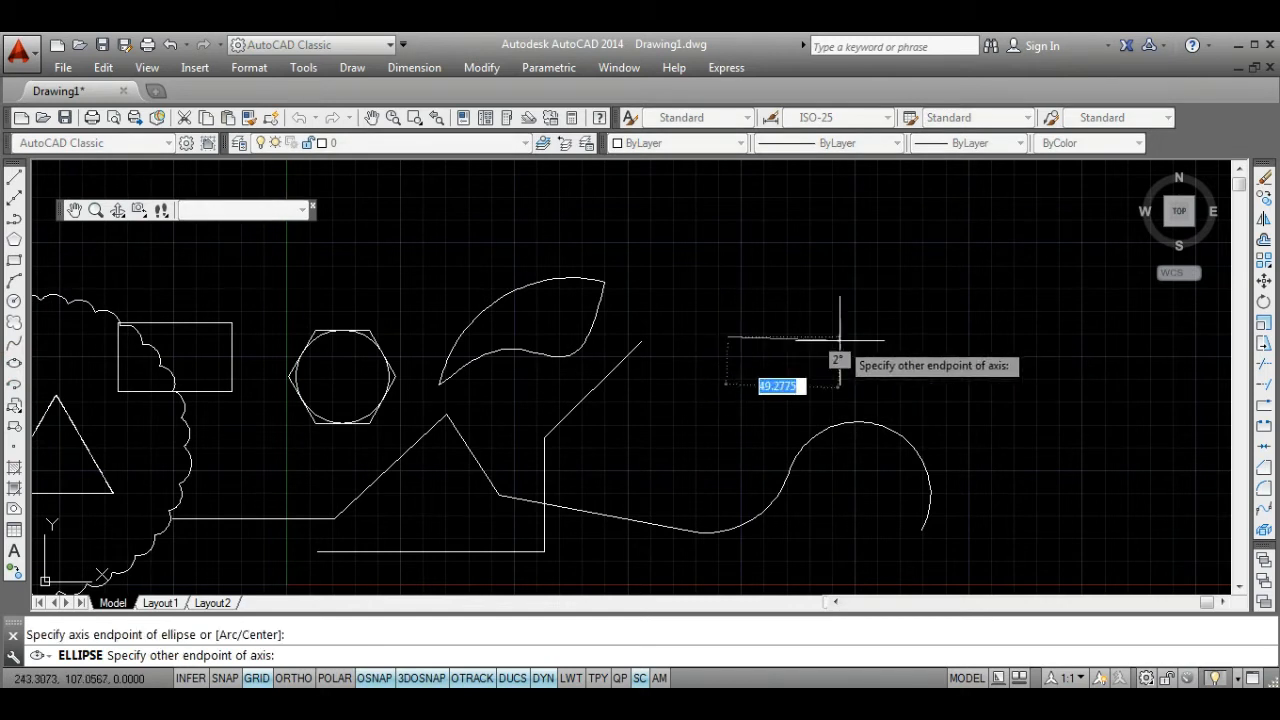
pyautogui.click(899, 337)
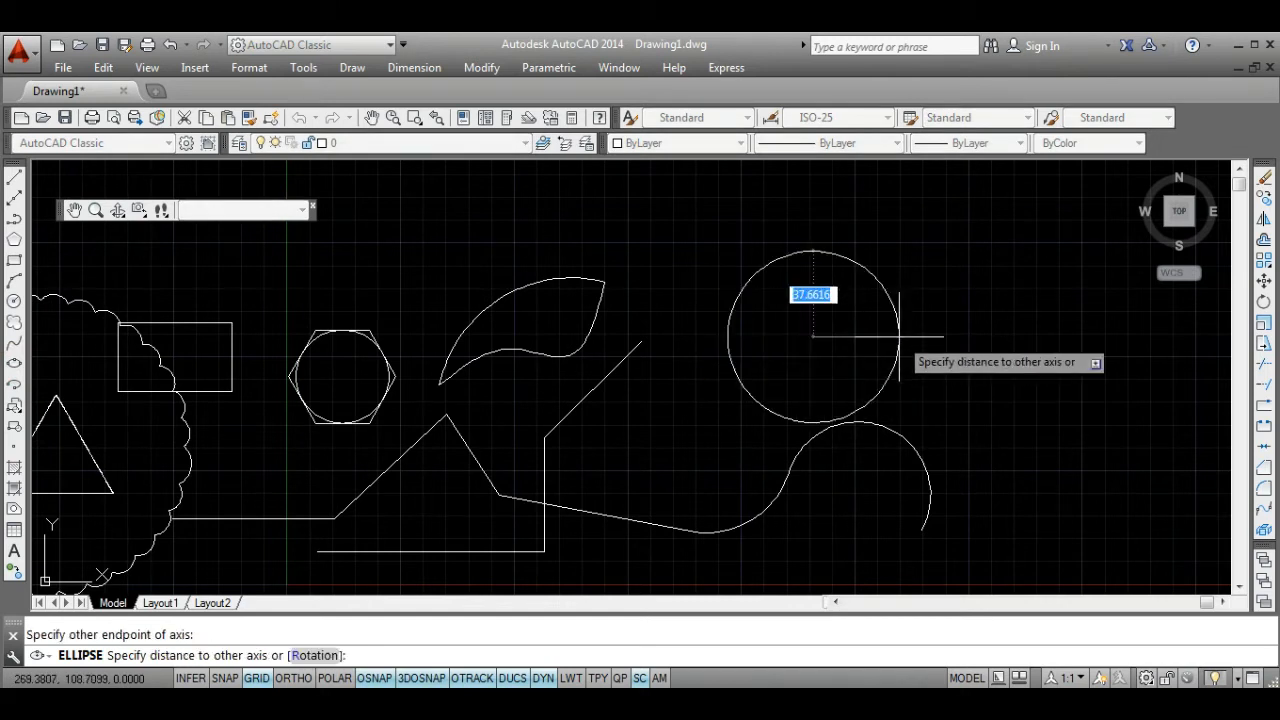
pyautogui.click(840, 322)
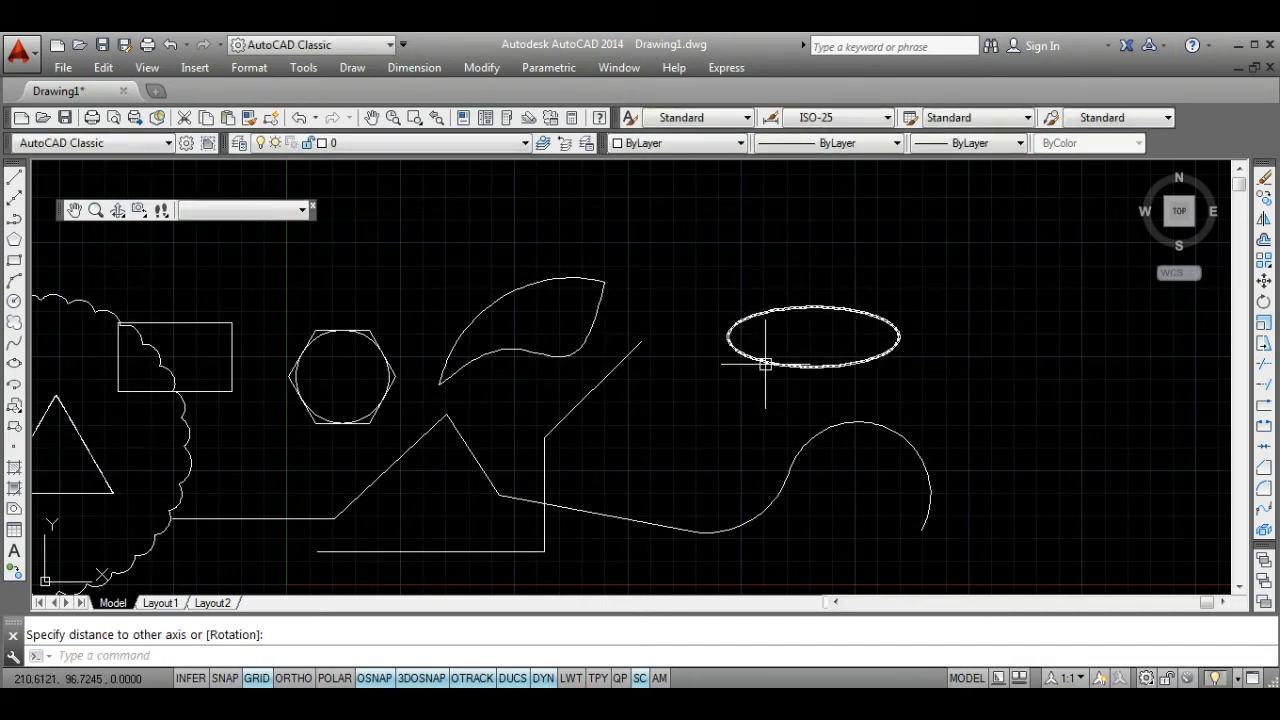
# Draw an elliptical arc about 75 units wide just above the ellipse, leaving its right side open.
pyautogui.click(14, 389)
pyautogui.click(748, 255)
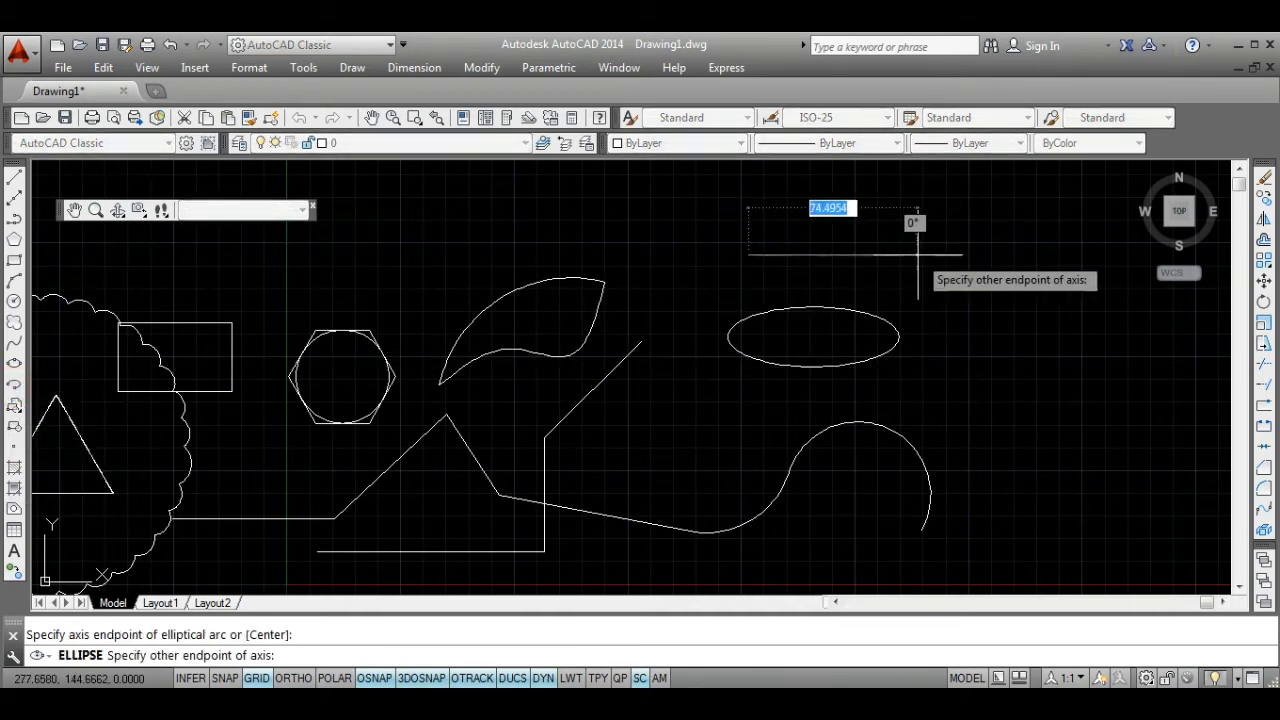
pyautogui.click(918, 255)
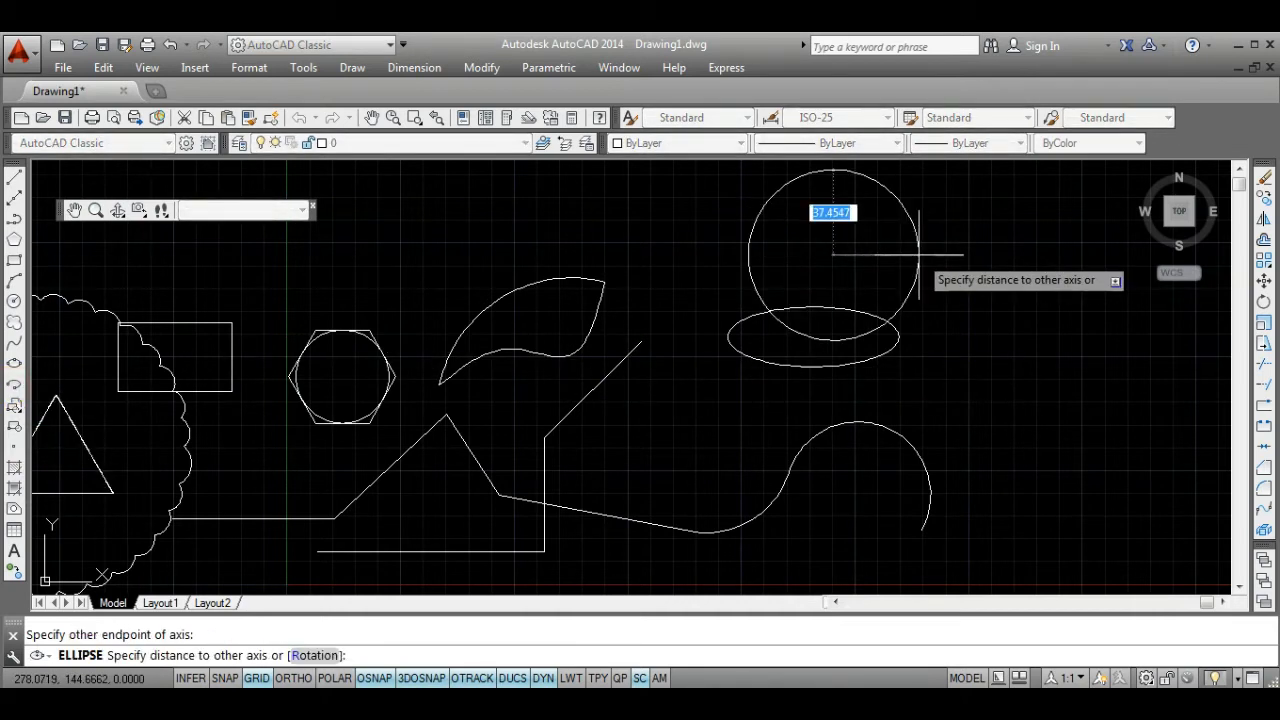
pyautogui.click(858, 230)
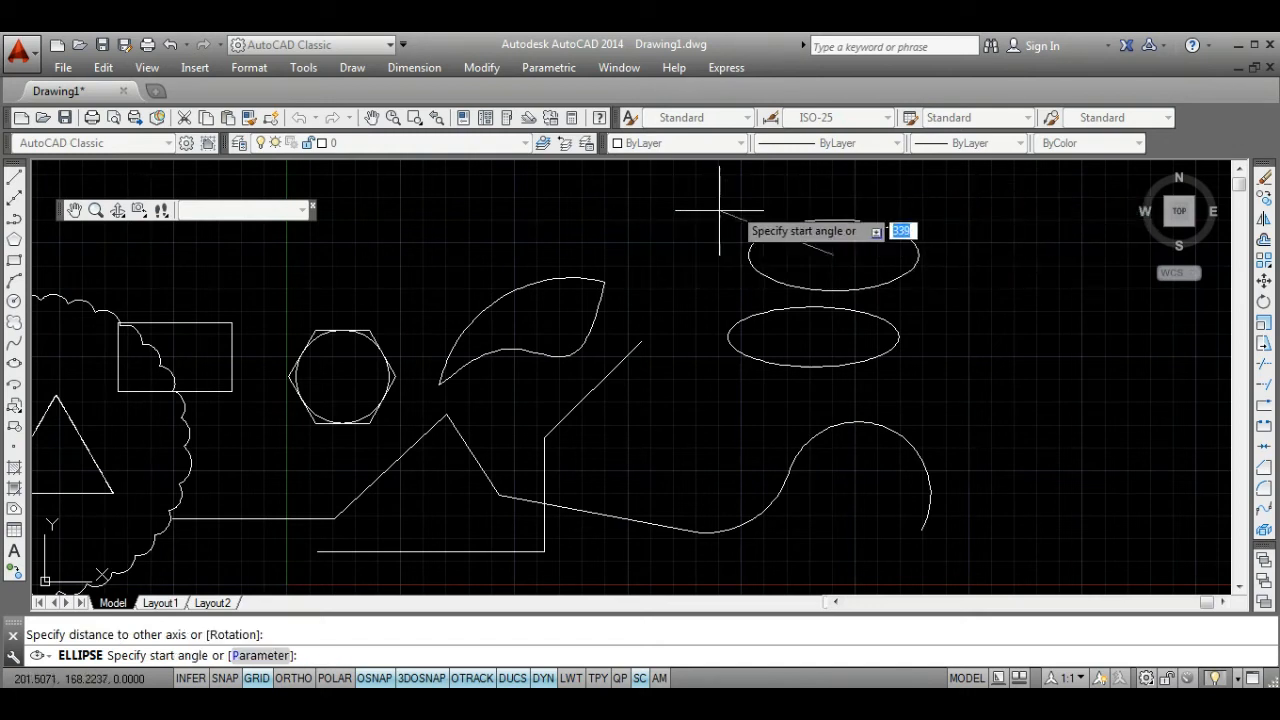
pyautogui.click(911, 195)
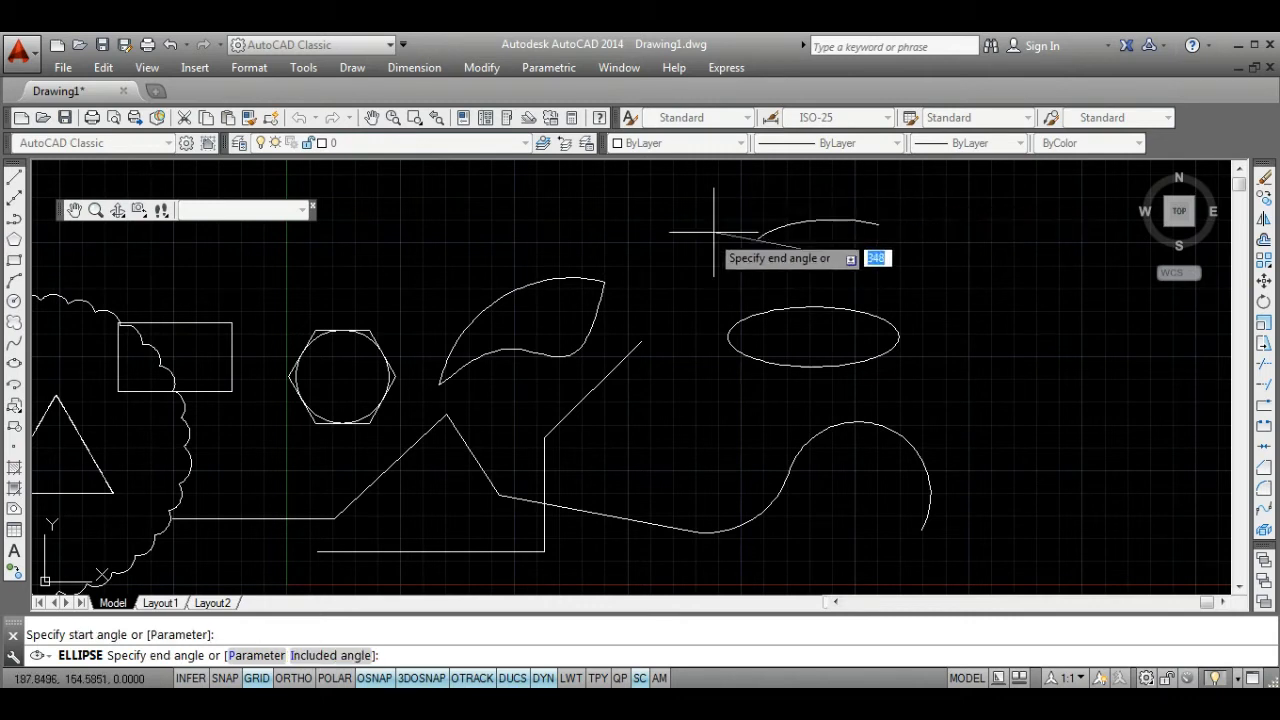
pyautogui.click(876, 286)
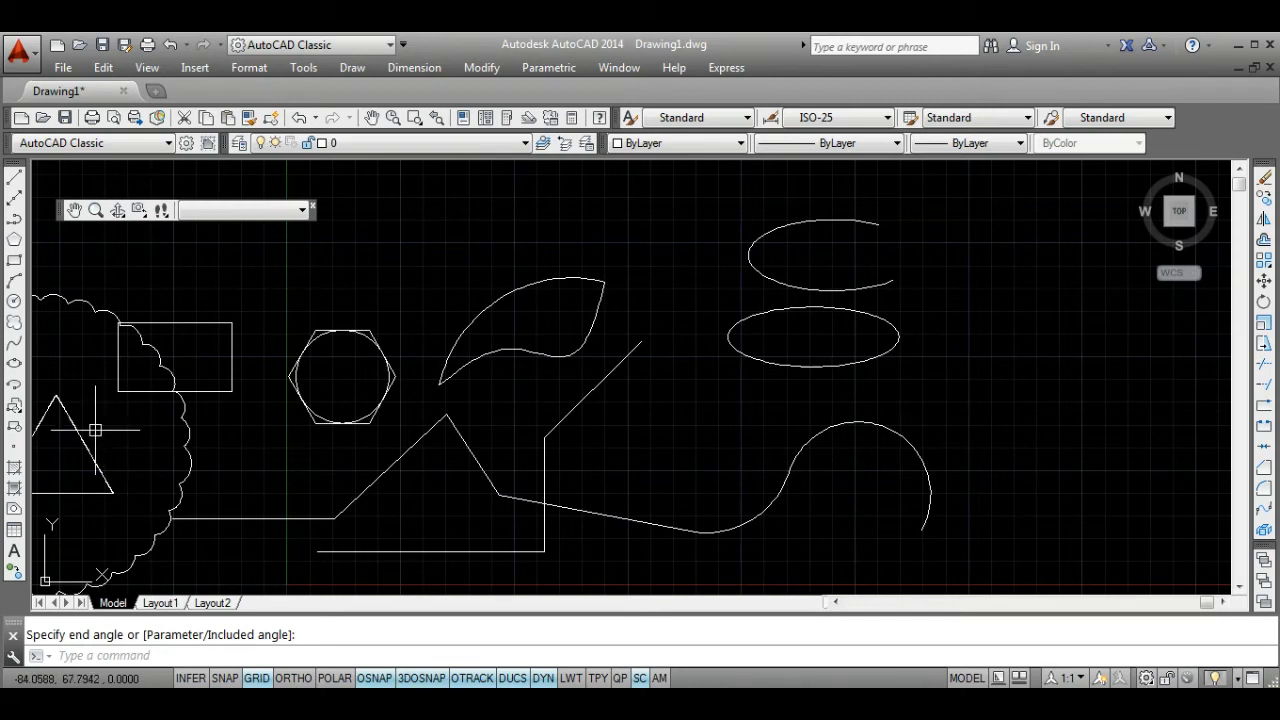
# Start a block definition named k with its base point at the leaf's lower-left tip.
pyautogui.moveTo(101, 432); pyautogui.dragTo(205, 426, button='middle')
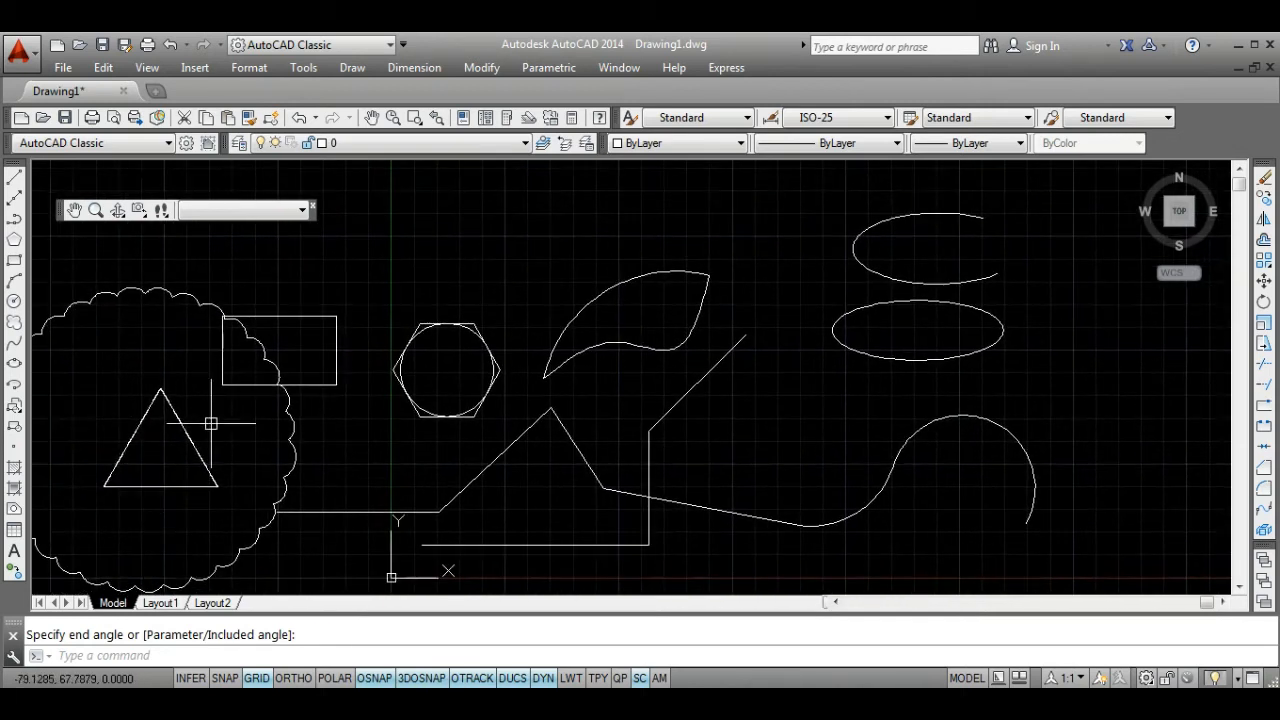
pyautogui.click(15, 430)
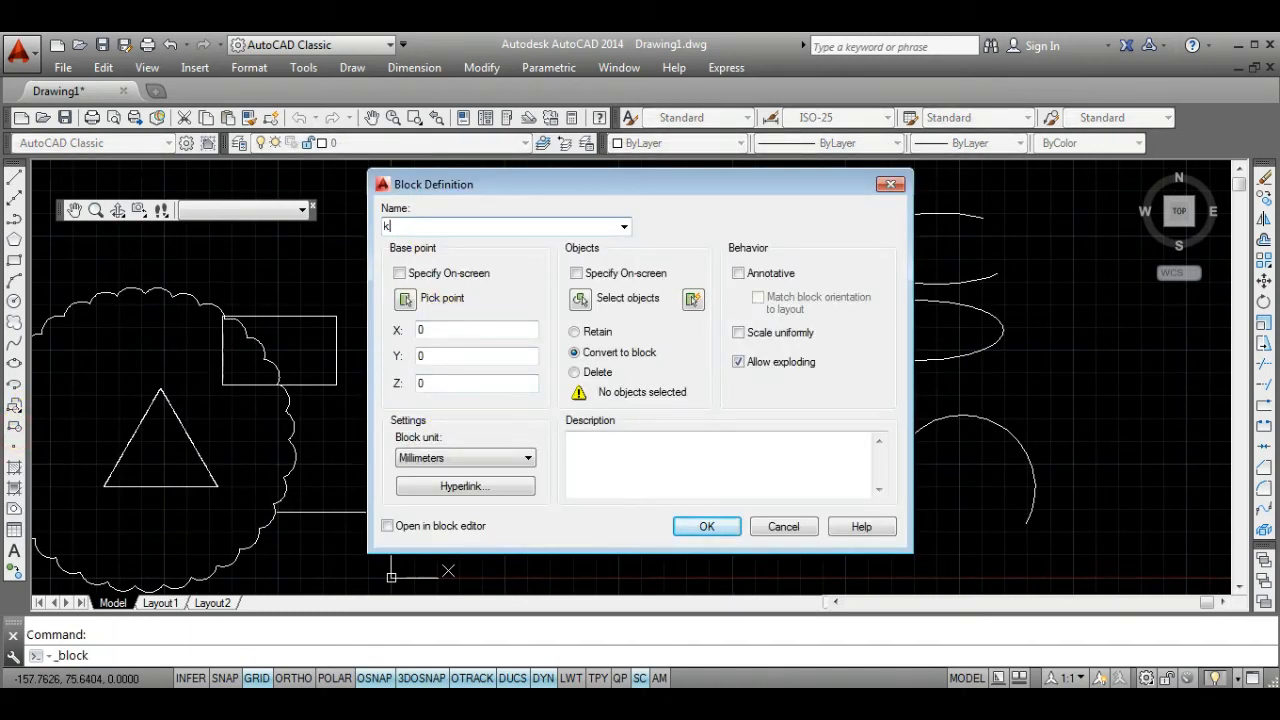
pyautogui.click(405, 298)
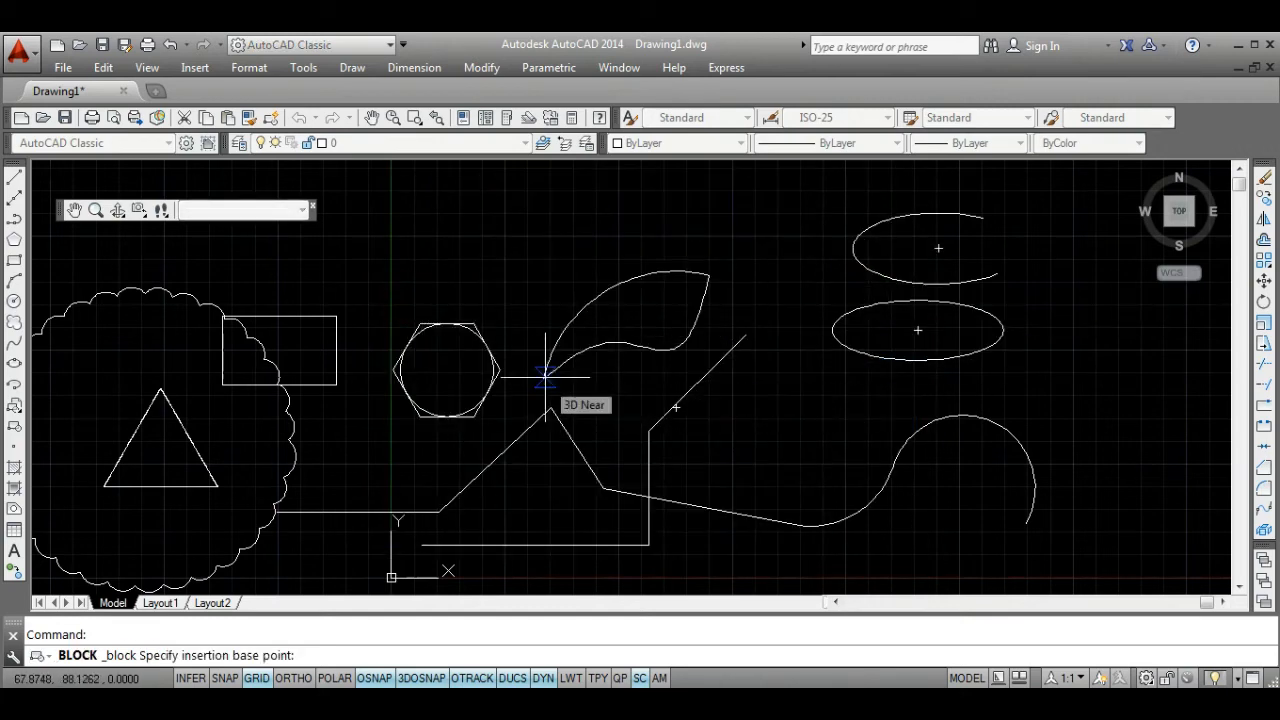
pyautogui.scroll(4, 545, 380)
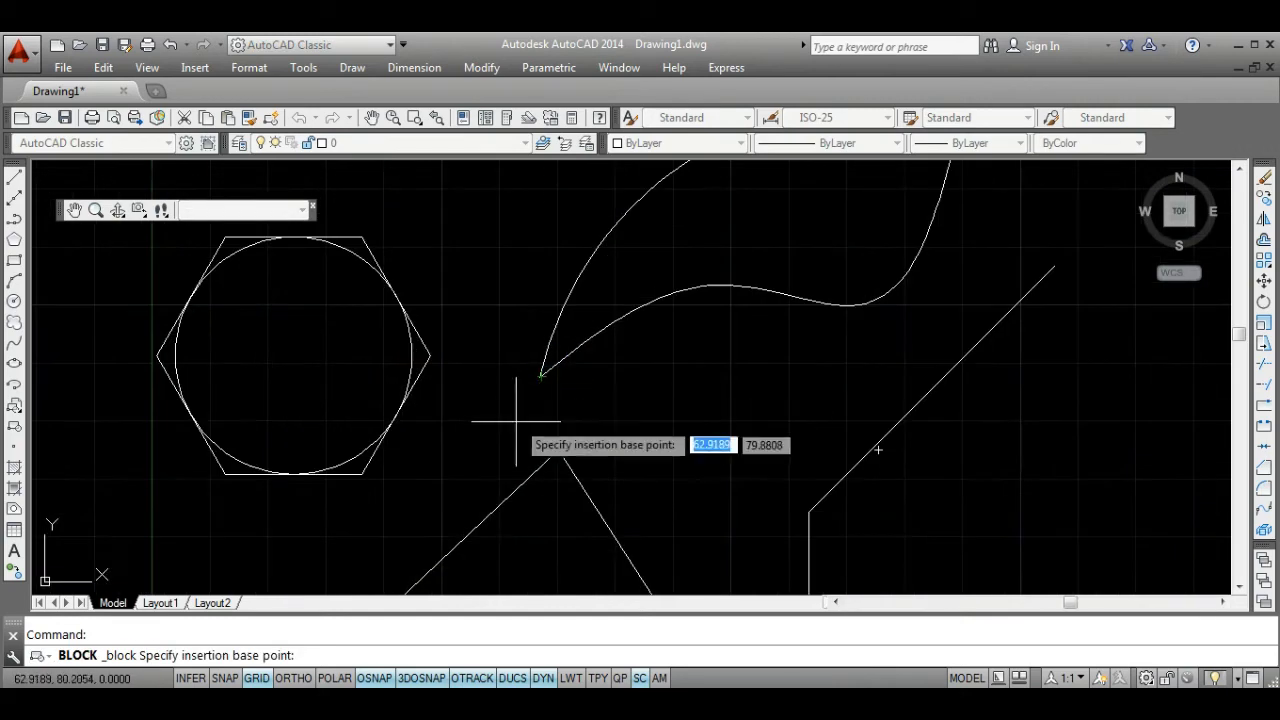
pyautogui.click(540, 378)
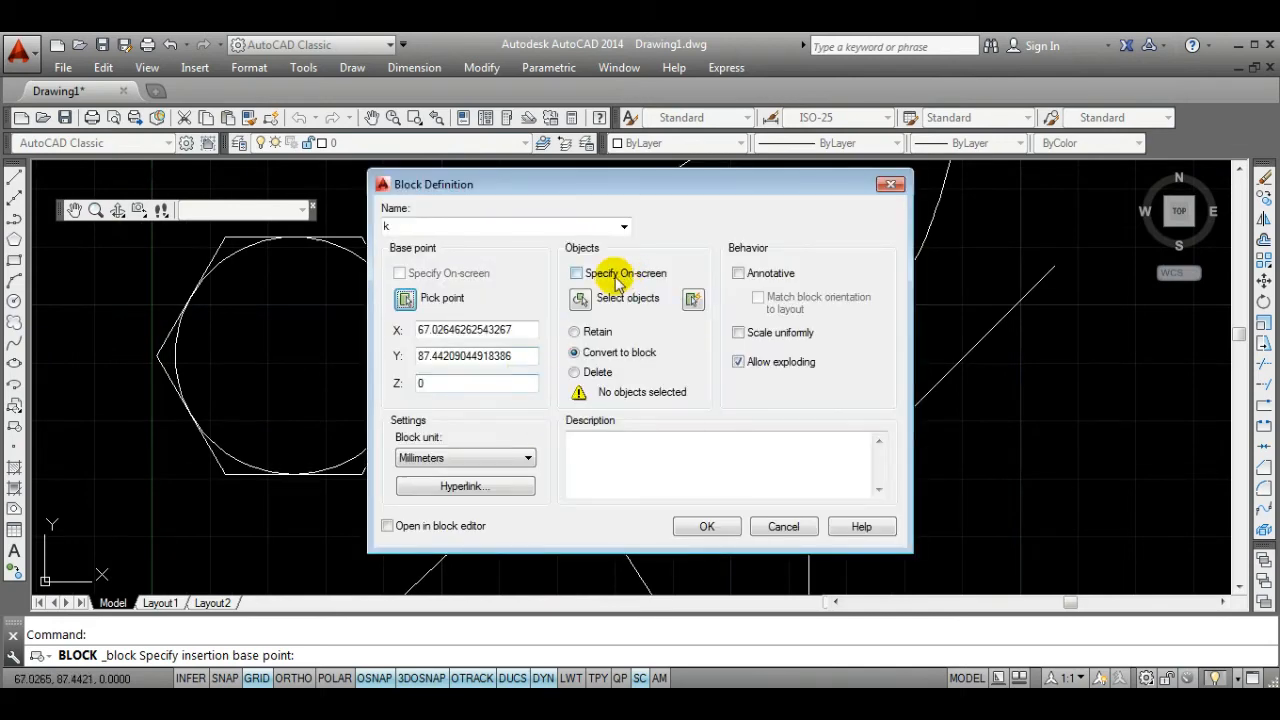
# Select the leaf's arc and spline as the block's objects and create the block with them converted to it.
pyautogui.click(581, 300)
pyautogui.scroll(-3, 660, 260)
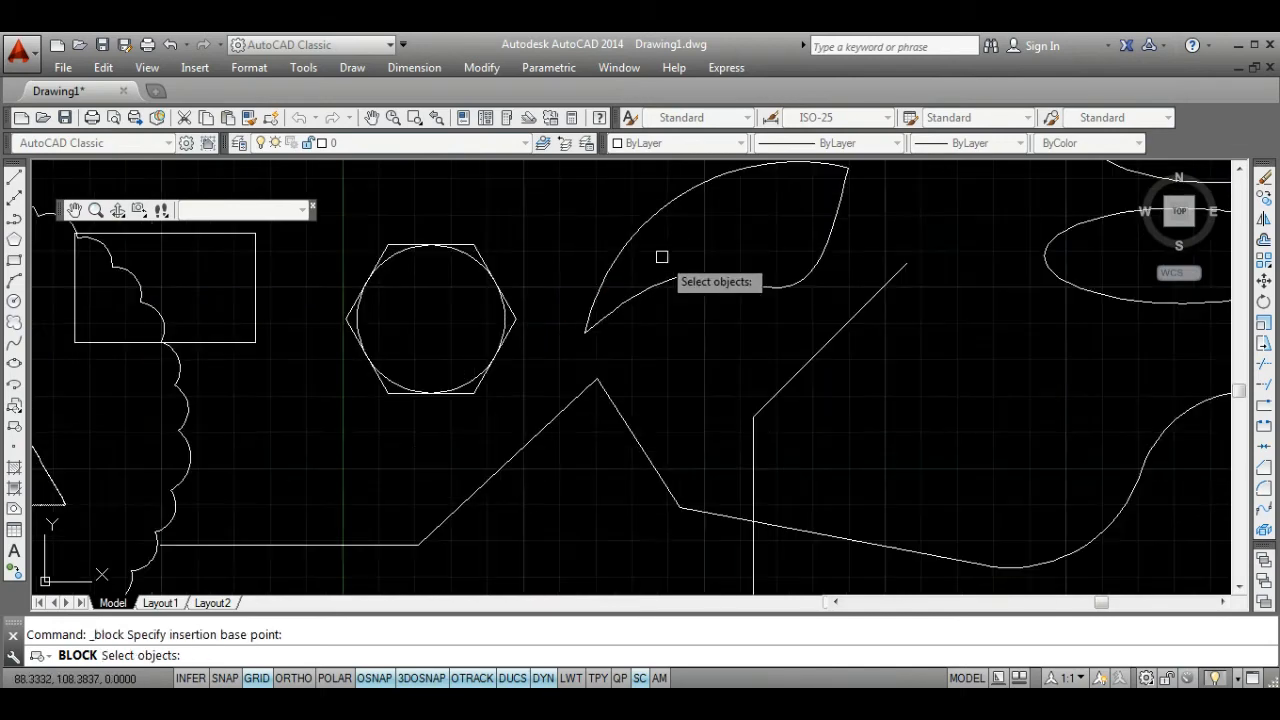
pyautogui.scroll(2, 600, 300)
pyautogui.click(598, 284)
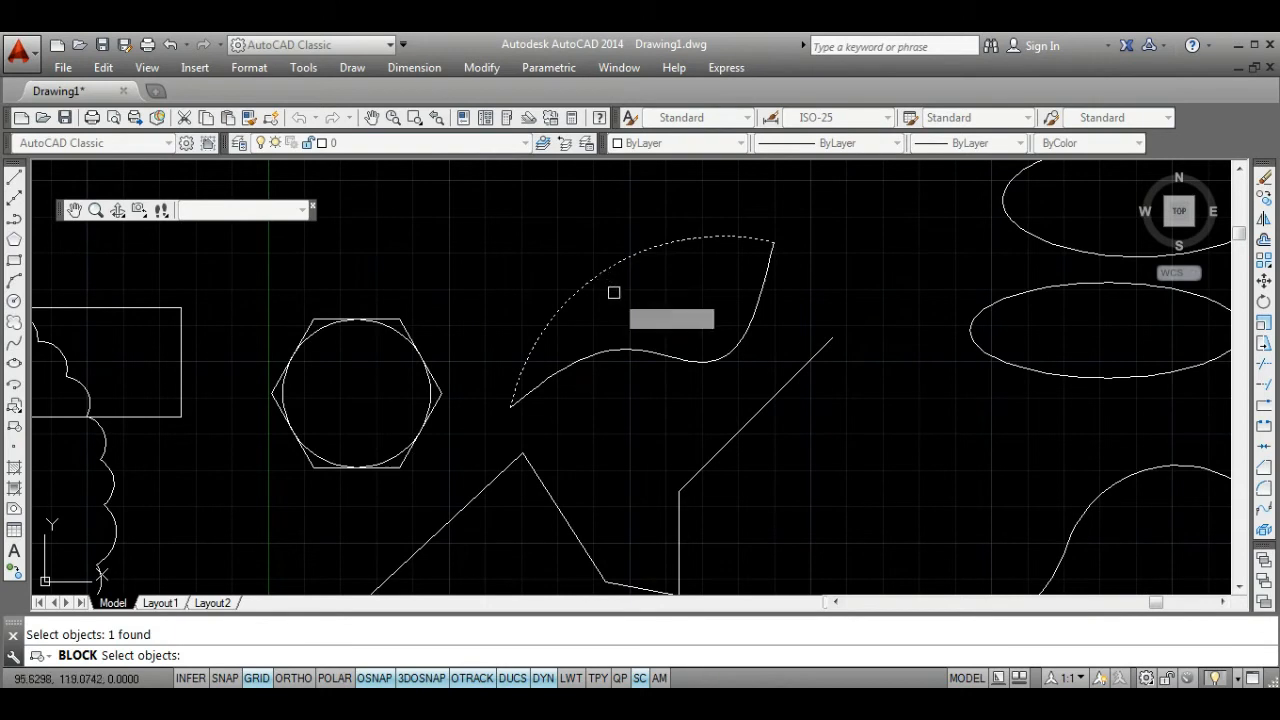
pyautogui.click(631, 345)
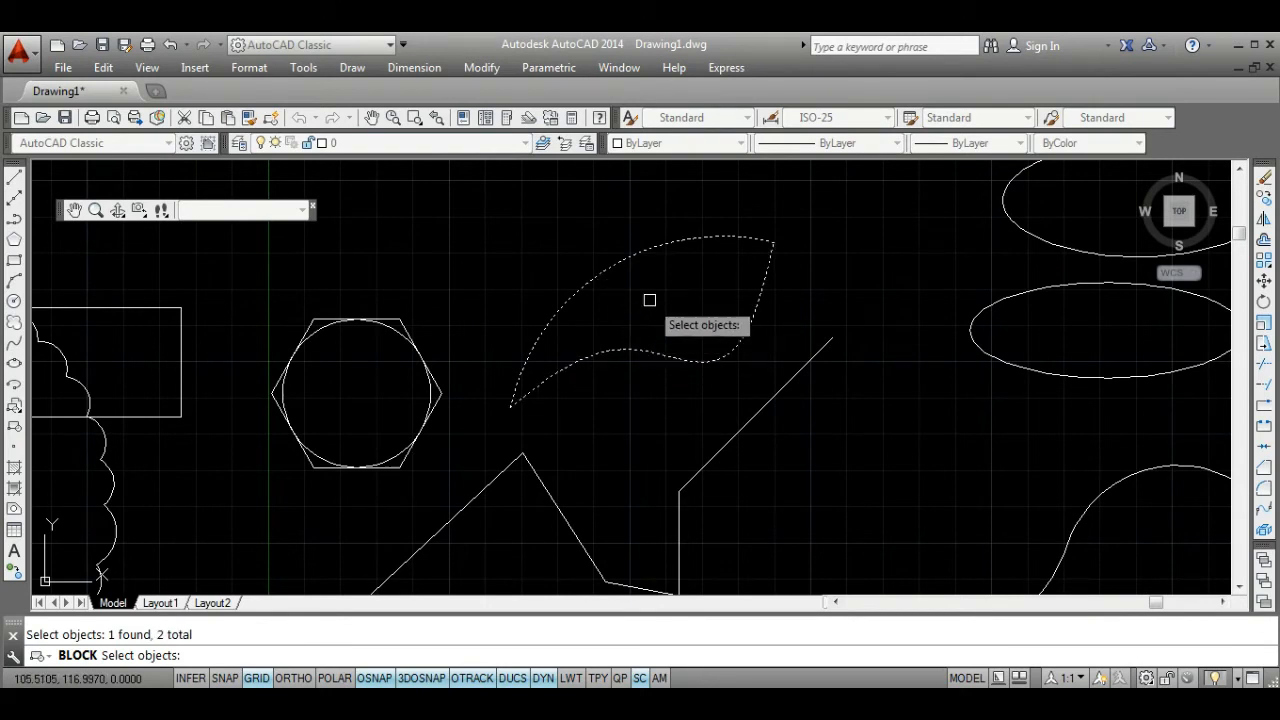
pyautogui.rightClick(648, 297)
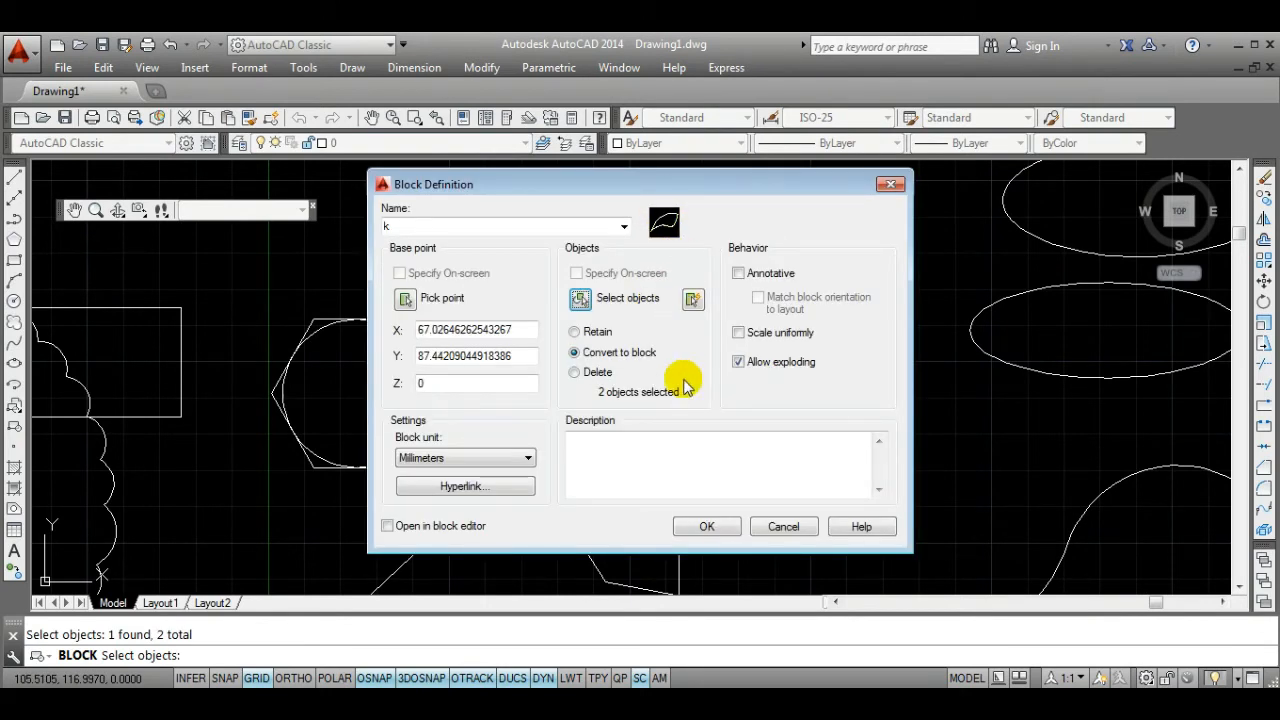
pyautogui.click(712, 527)
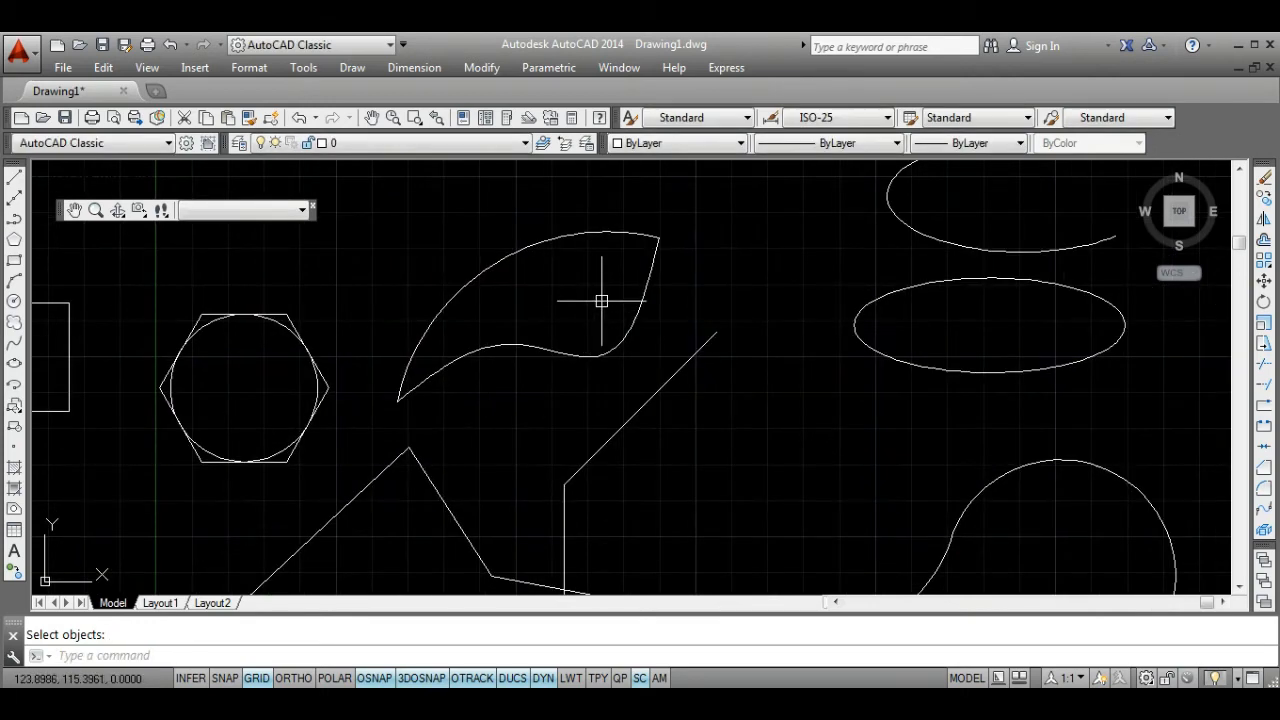
# Insert block k at scale 1 and angle 0 on the upper endpoint of the elliptical arc.
pyautogui.scroll(-2, 728, 290)
pyautogui.moveTo(731, 294); pyautogui.dragTo(608, 357, button='middle')
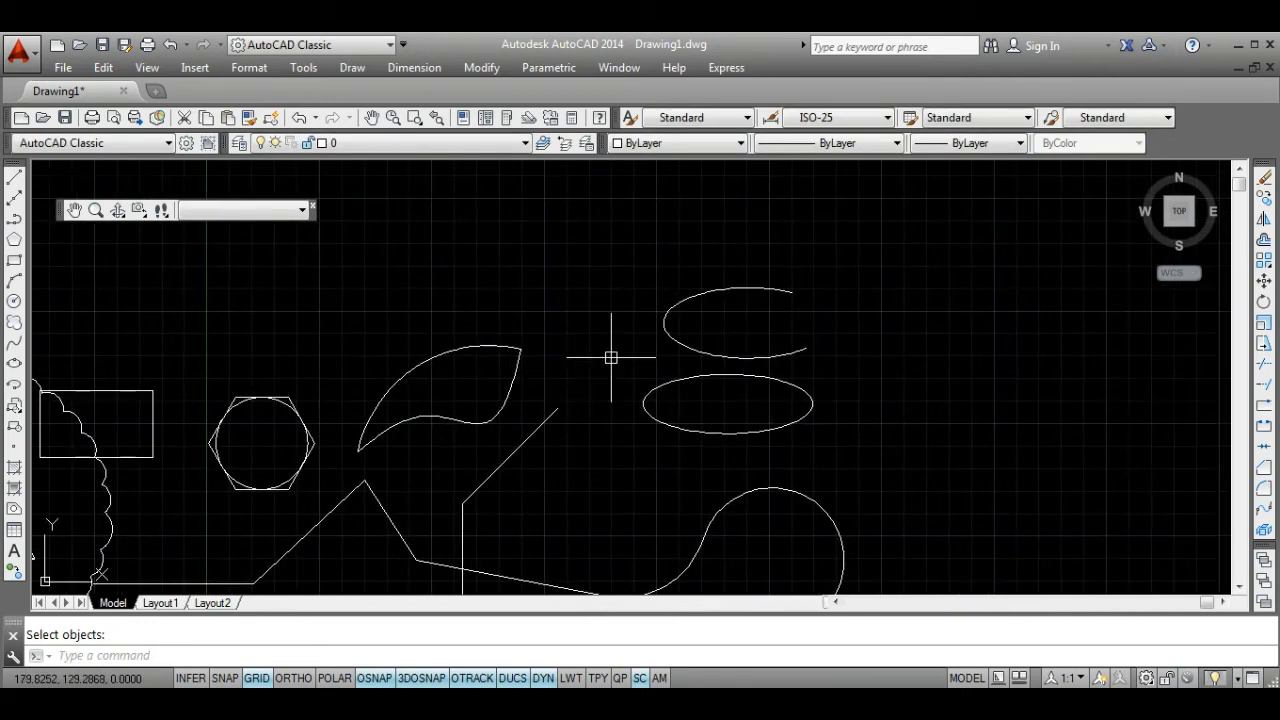
pyautogui.click(14, 408)
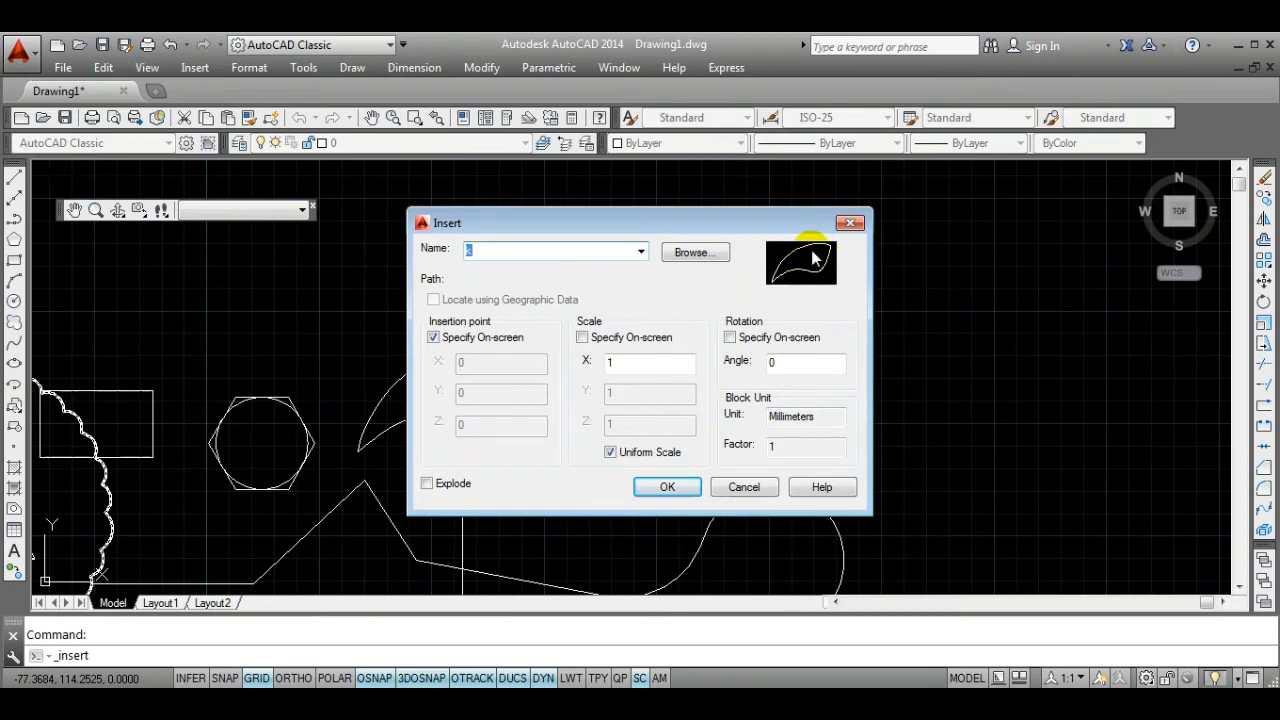
pyautogui.click(664, 489)
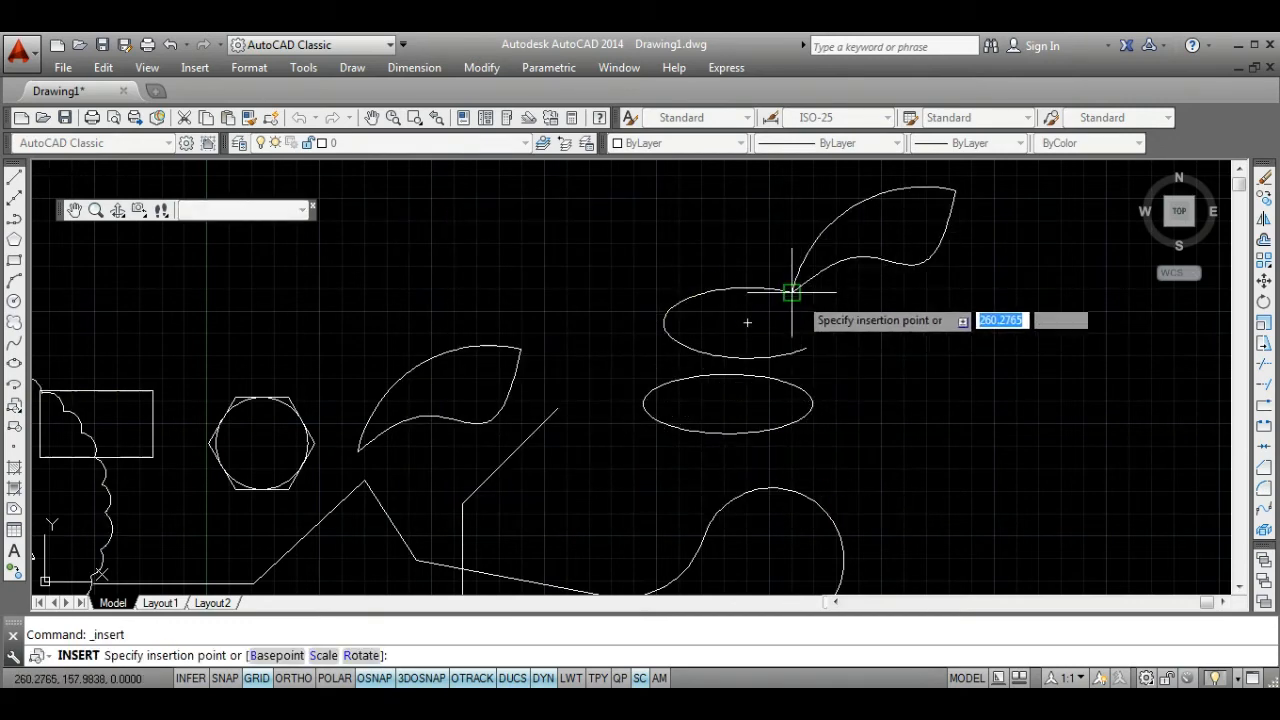
pyautogui.scroll(-2, 800, 300)
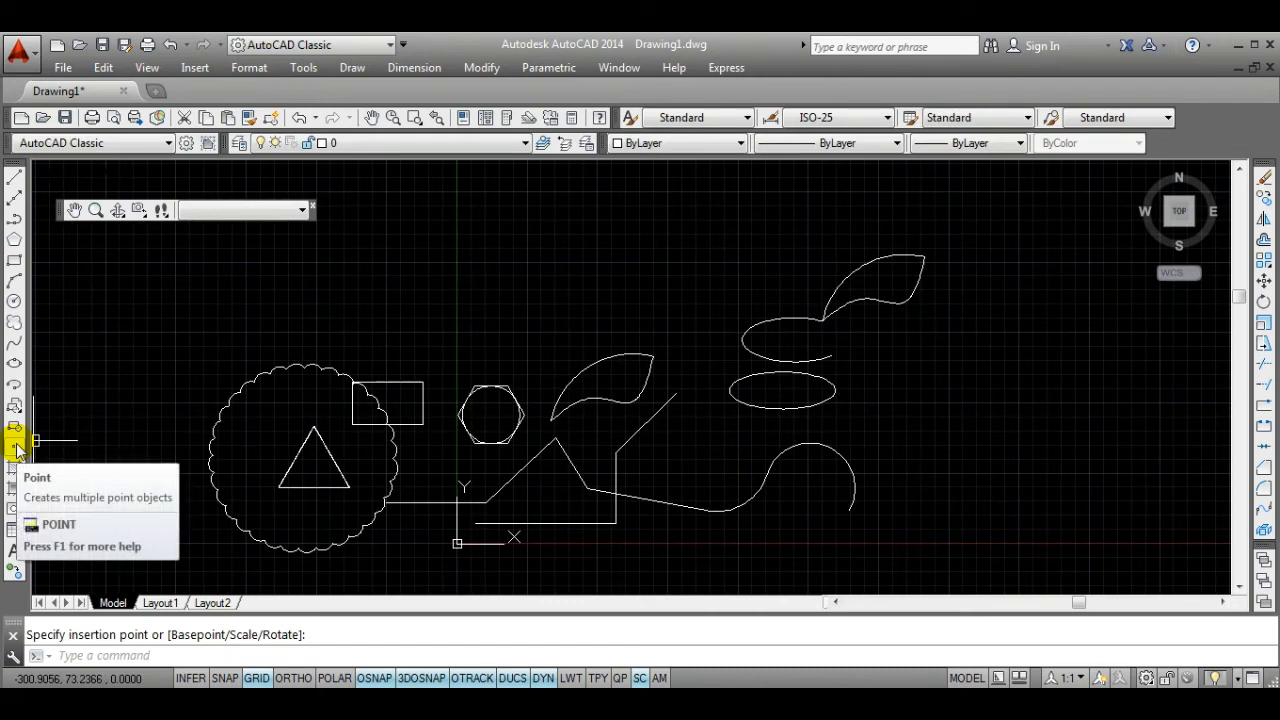
# Place three separate points in the empty area above the hexagon and the original leaf.
pyautogui.click(16, 450)
pyautogui.click(474, 330)
pyautogui.click(590, 318)
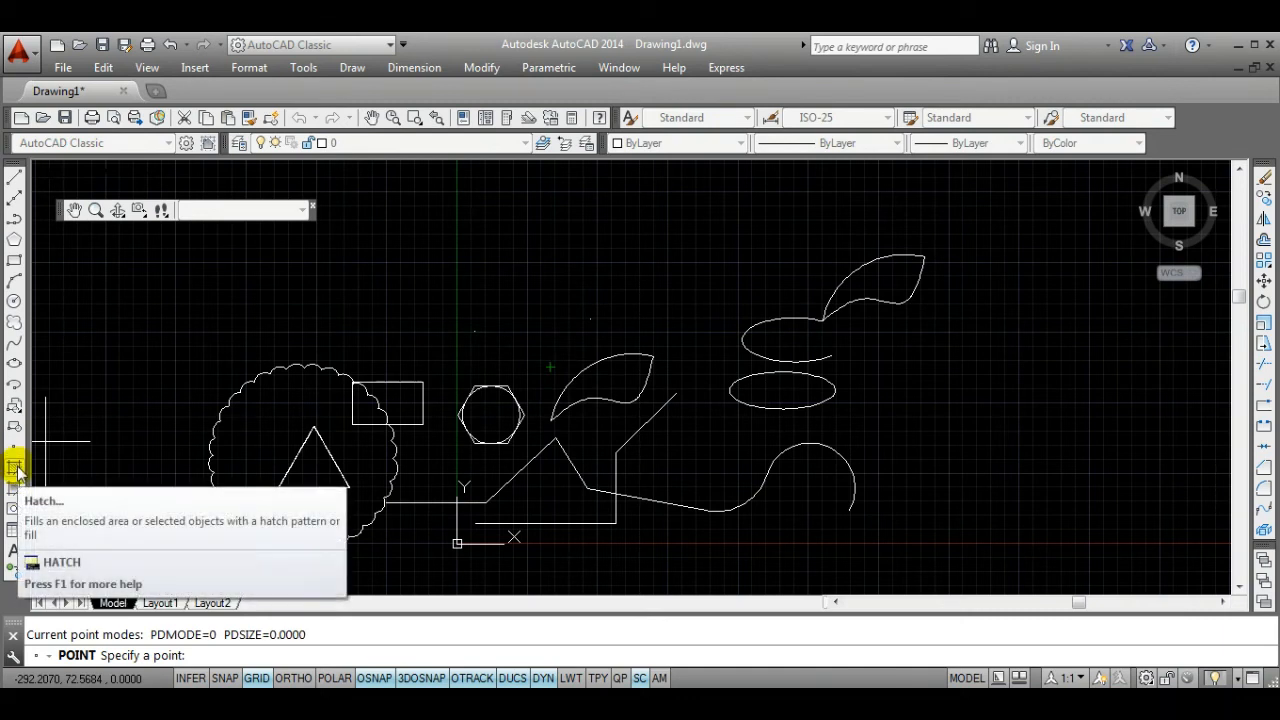
# Start a hatch and choose the ANSI31 pattern from the ANSI patterns.
pyautogui.click(17, 470)
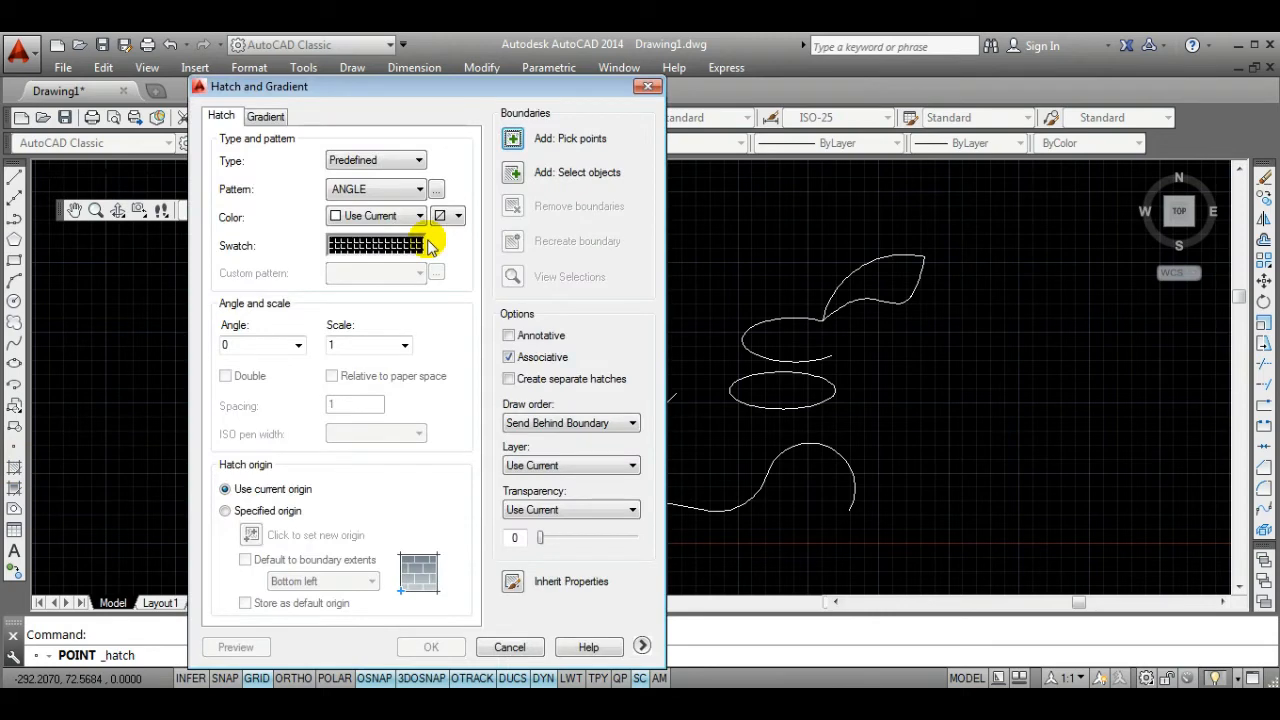
pyautogui.click(408, 250)
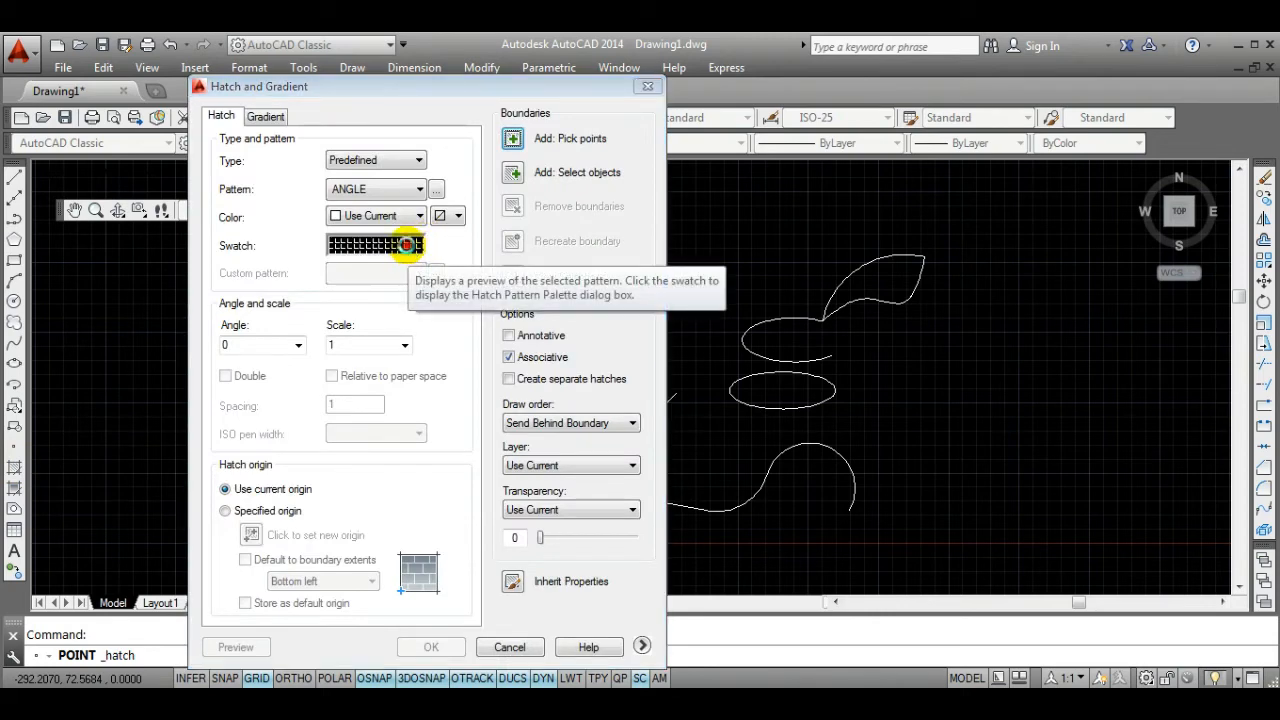
pyautogui.click(719, 181)
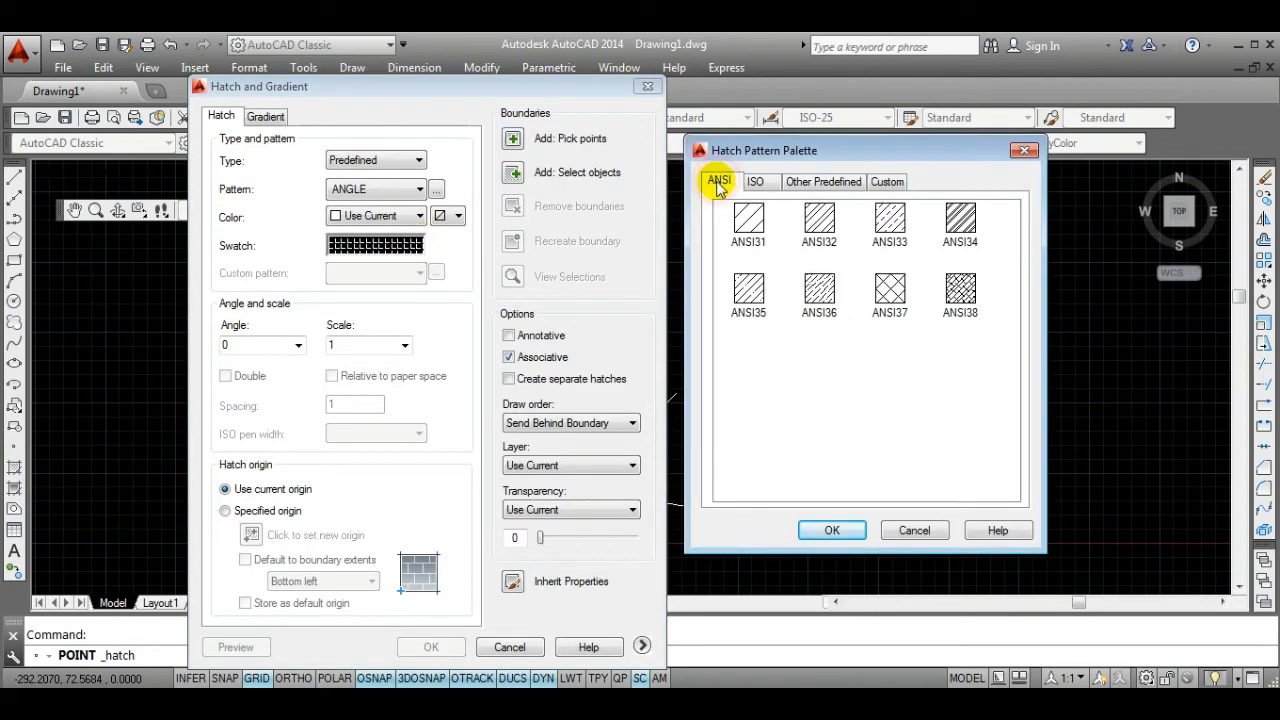
pyautogui.click(748, 224)
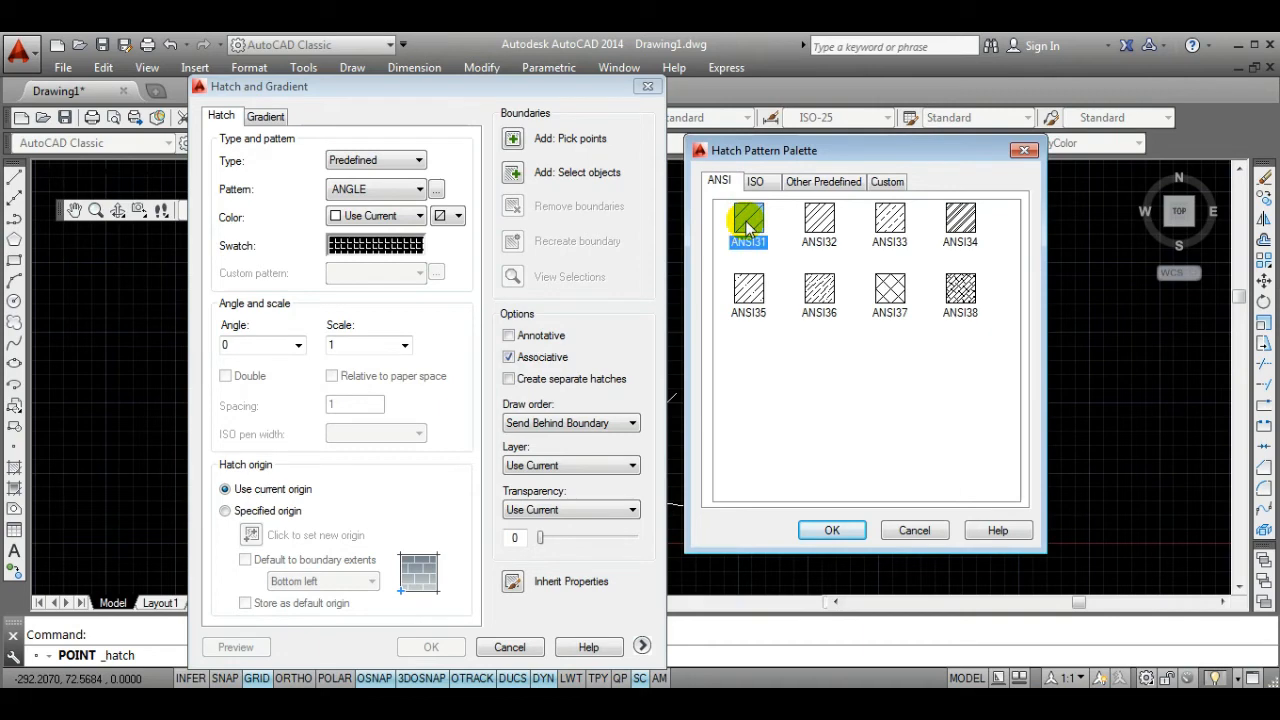
pyautogui.click(834, 529)
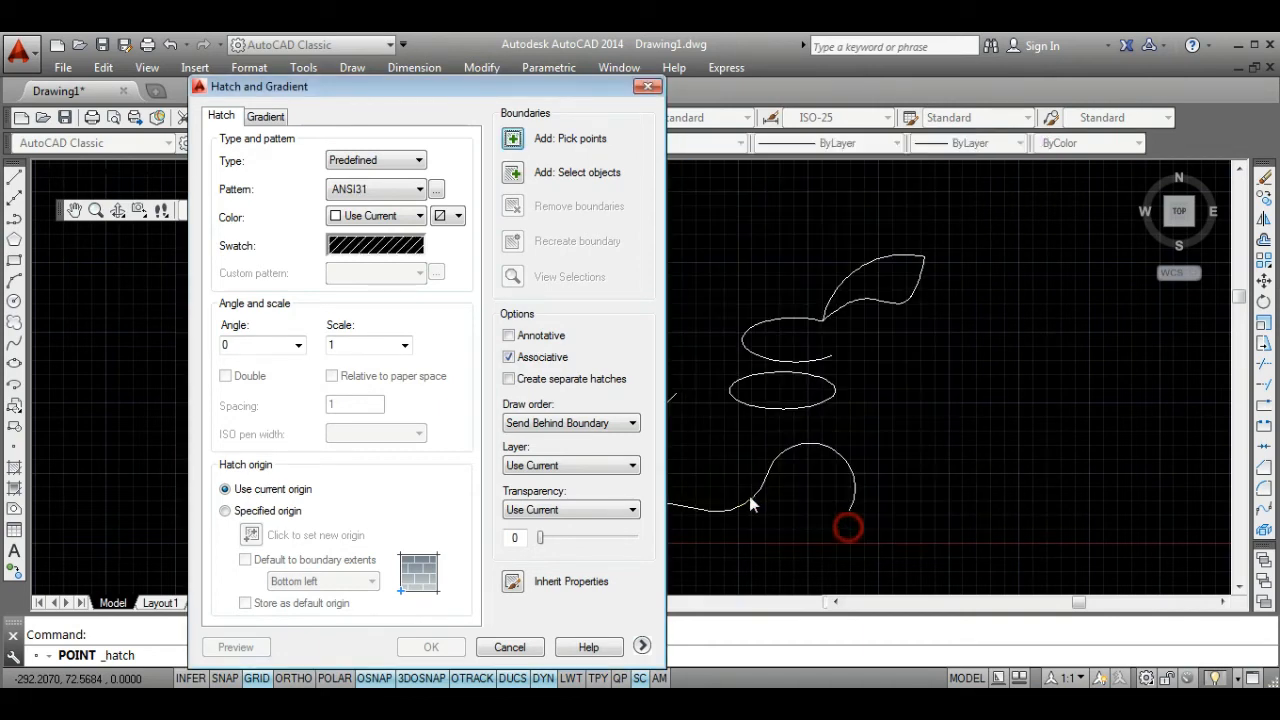
# Fill the inside of the closed ellipse with the ANSI31 hatch at angle 0 and scale 1.
pyautogui.click(510, 140)
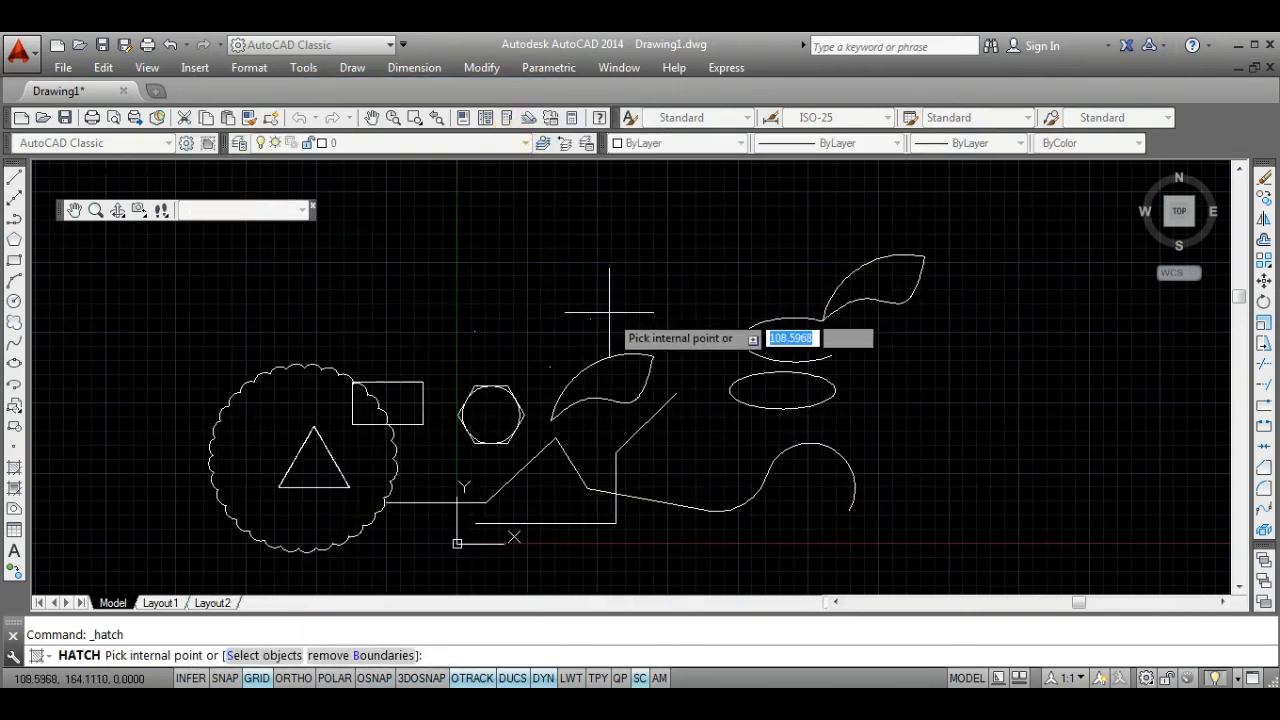
pyautogui.click(777, 393)
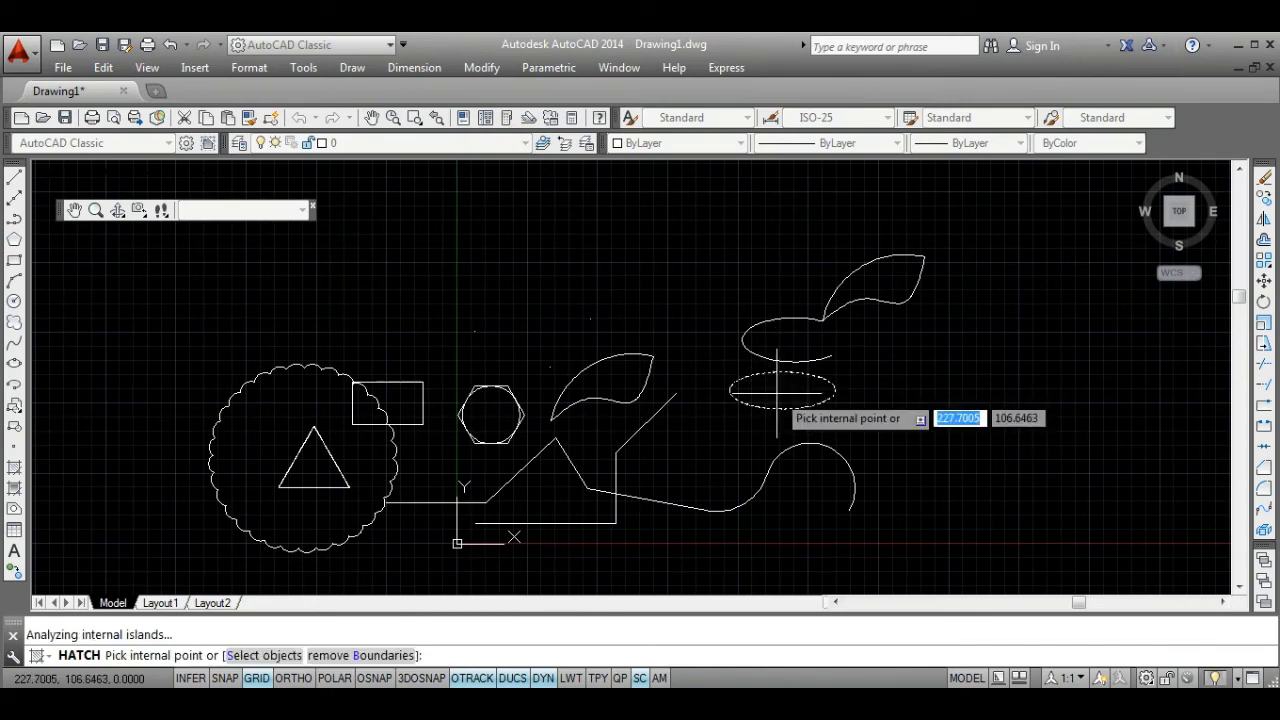
pyautogui.scroll(5, 777, 393)
pyautogui.press('Return')
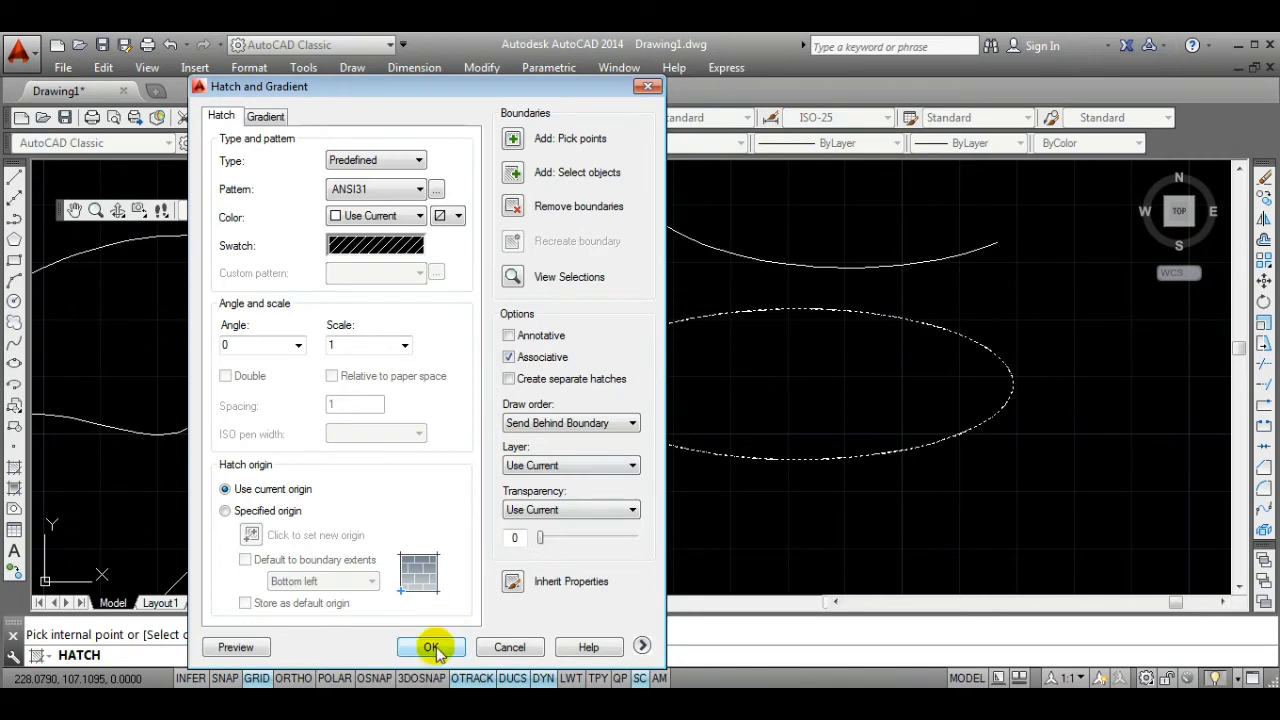
pyautogui.click(432, 648)
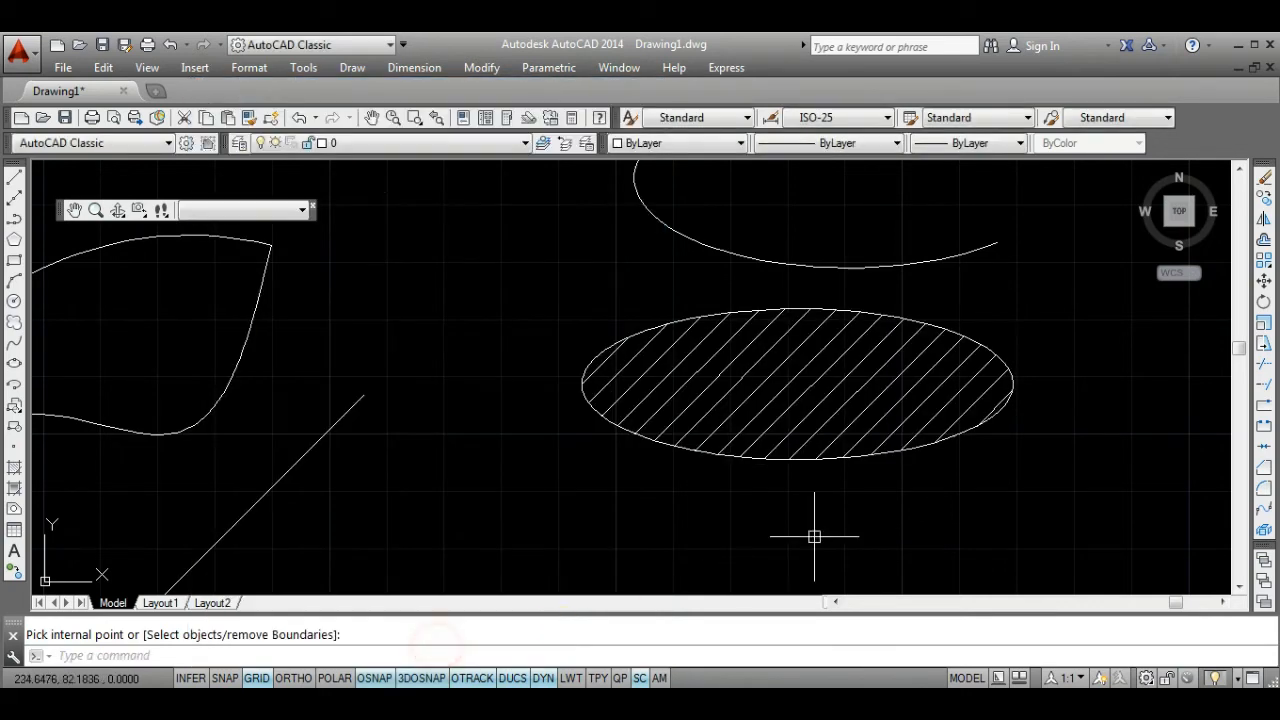
pyautogui.moveTo(843, 386); pyautogui.dragTo(600, 432, button='middle')
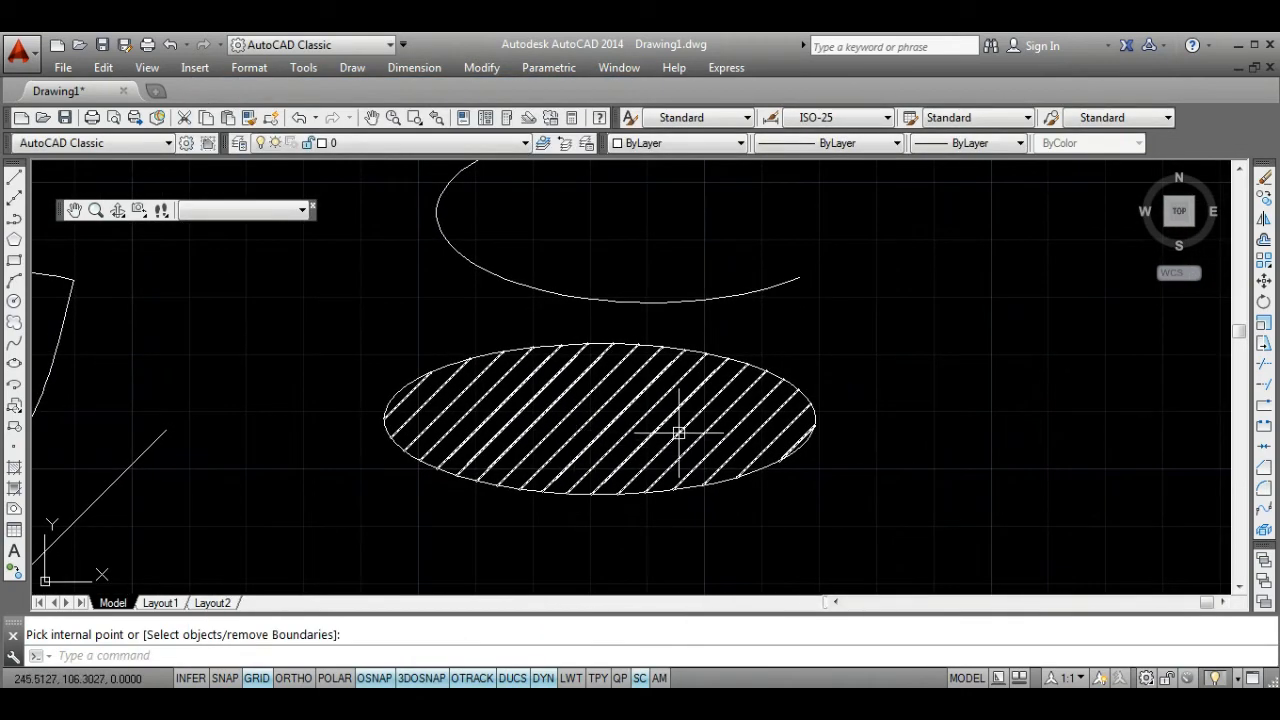
pyautogui.moveTo(678, 432); pyautogui.dragTo(626, 426, button='middle')
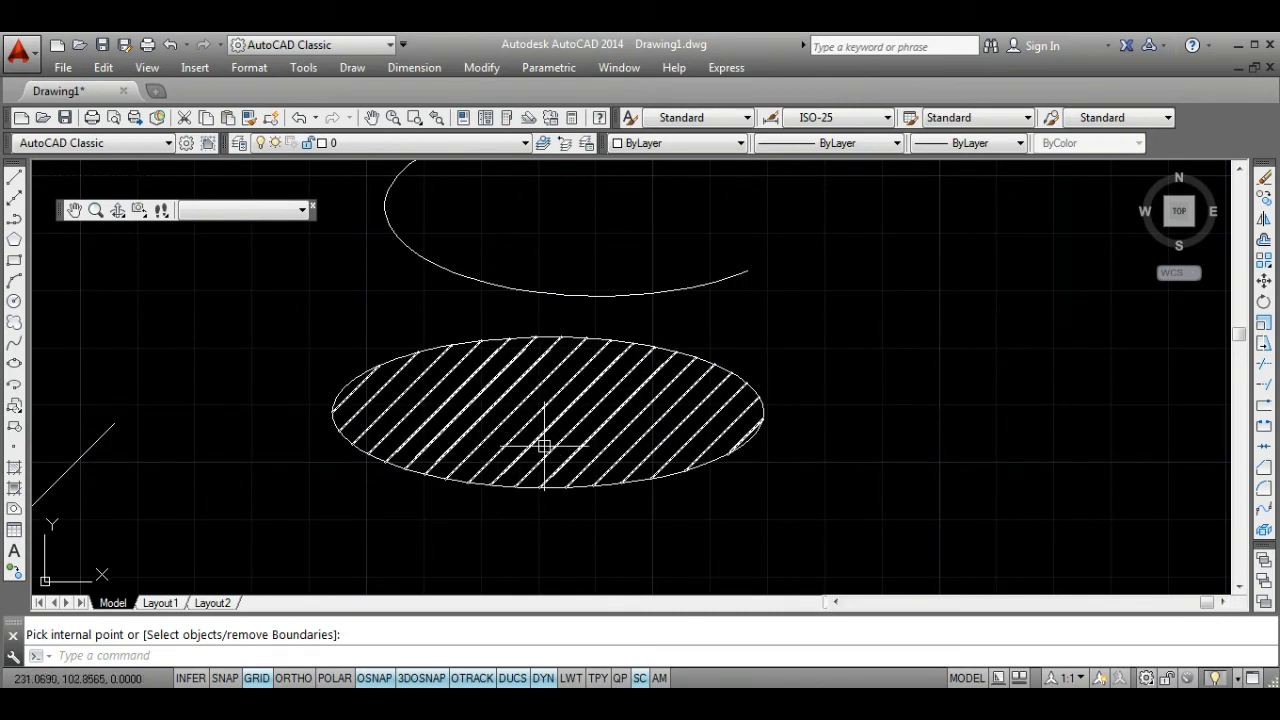
# Edit the ANSI31 hatch inside the ellipse and set its scale to 2.
pyautogui.click(582, 418)
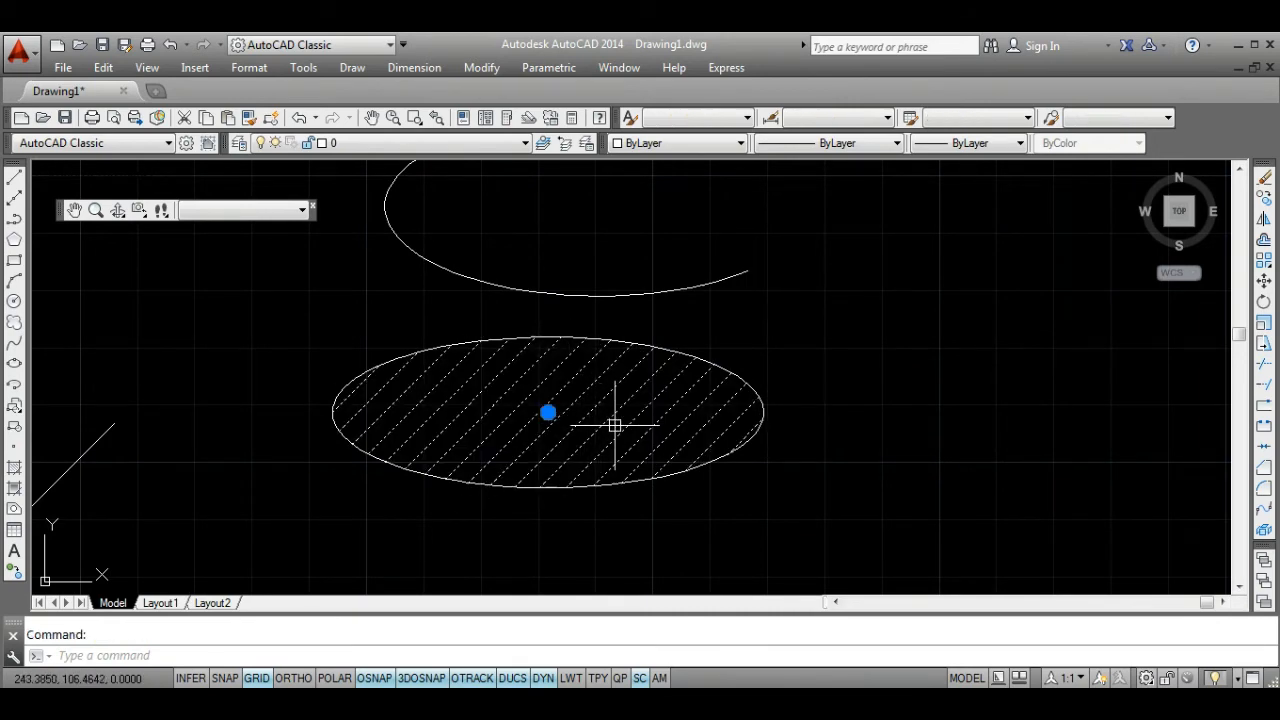
pyautogui.rightClick(614, 424)
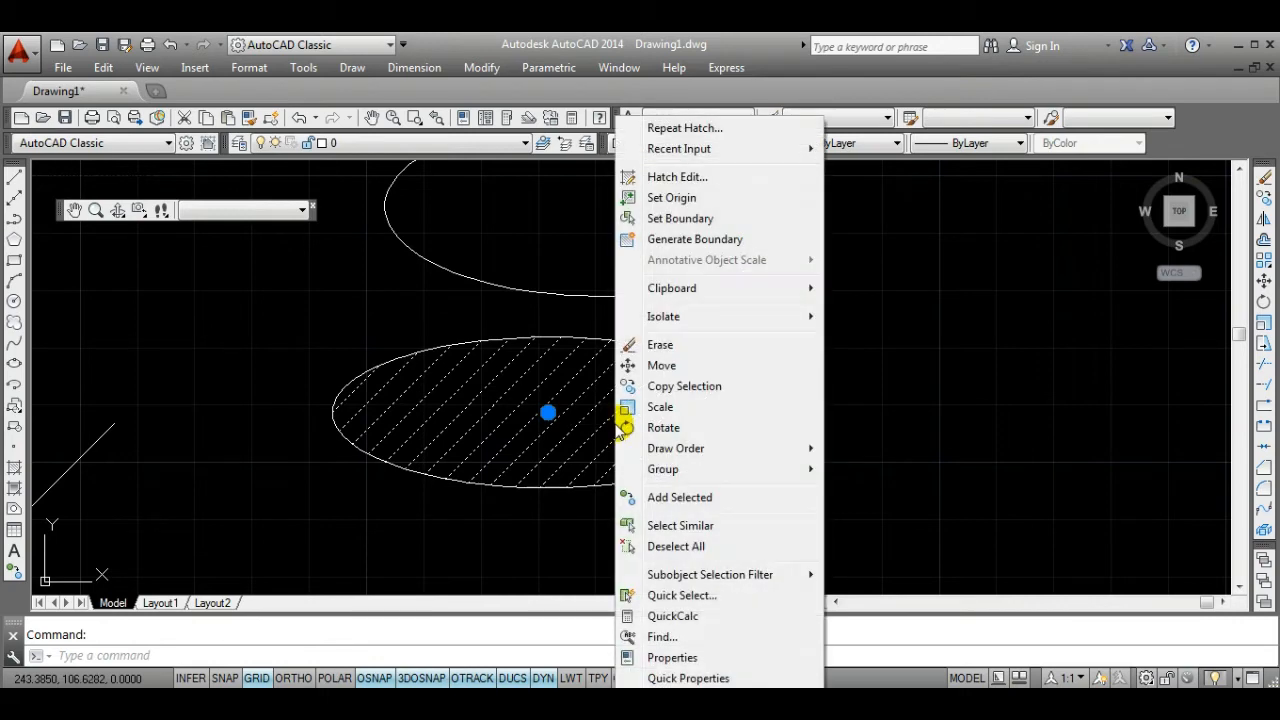
pyautogui.click(700, 176)
pyautogui.click(347, 343)
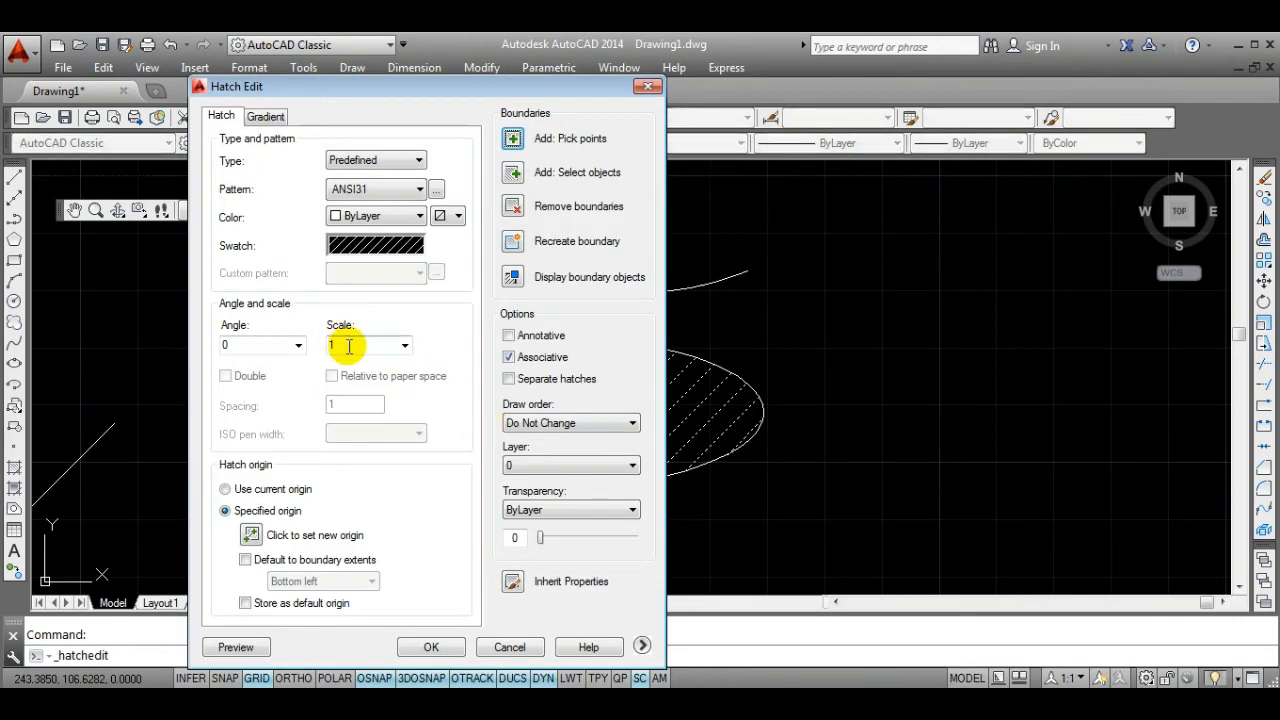
pyautogui.doubleClick(348, 345)
pyautogui.write('2')
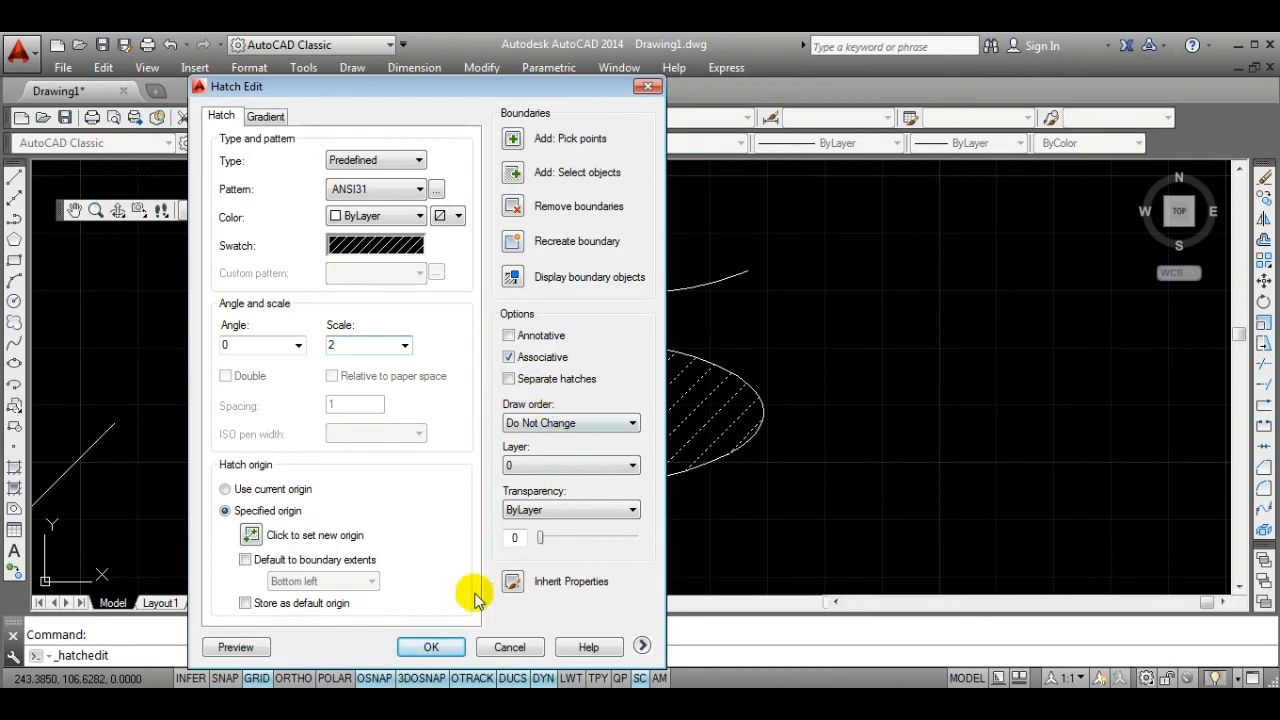
pyautogui.click(431, 647)
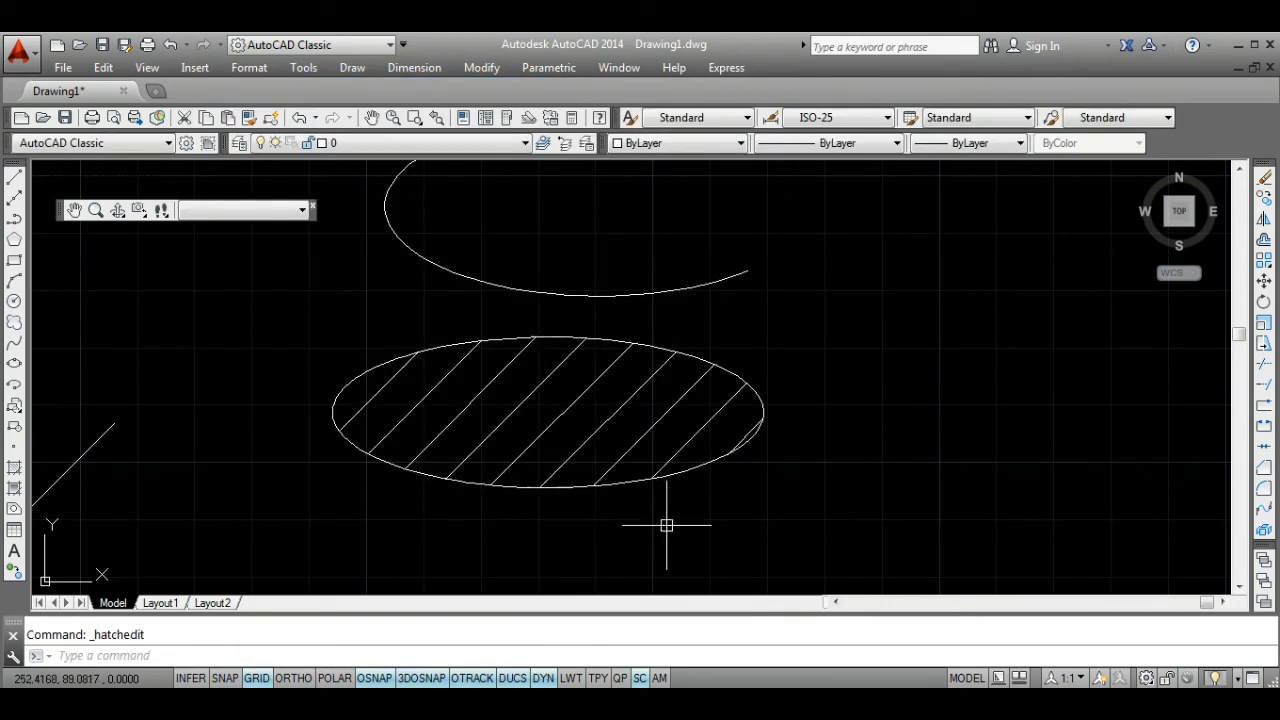
# Delete the ANSI31 hatch from inside the closed ellipse, keeping the outline.
pyautogui.moveTo(666, 520); pyautogui.dragTo(660, 480, button='middle')
pyautogui.click(36, 516)
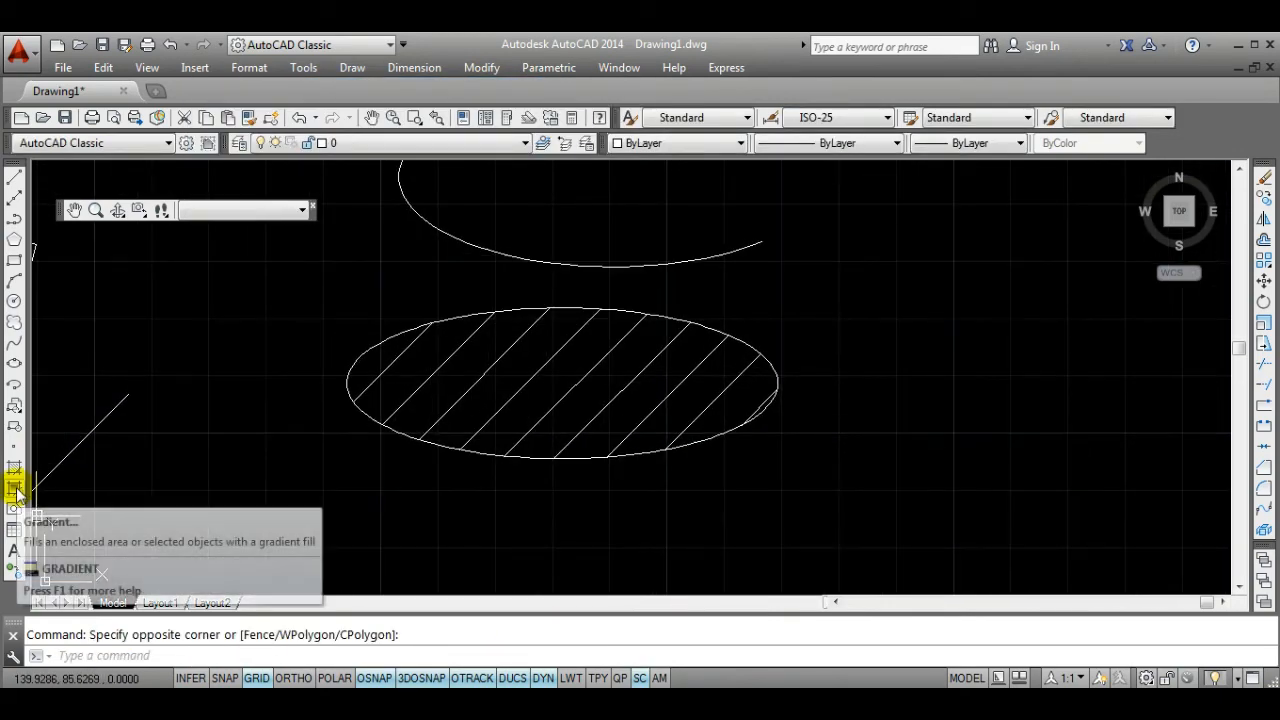
pyautogui.click(635, 387)
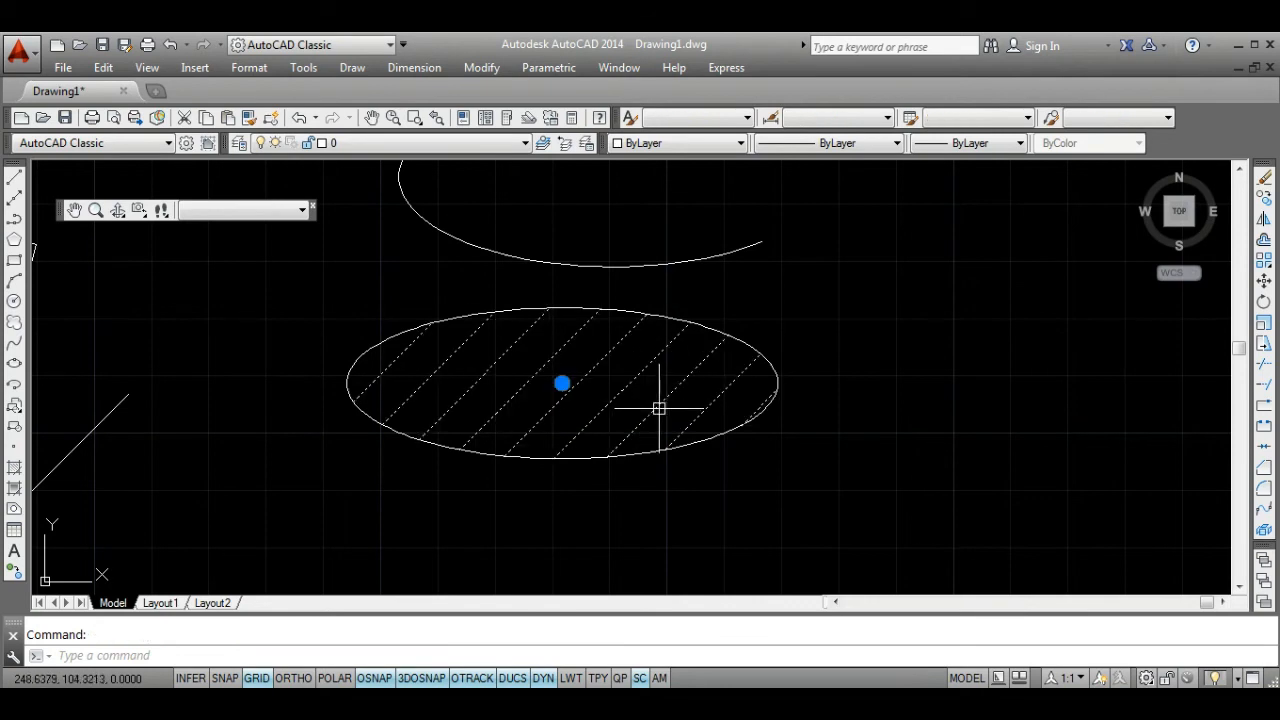
pyautogui.press('Delete')
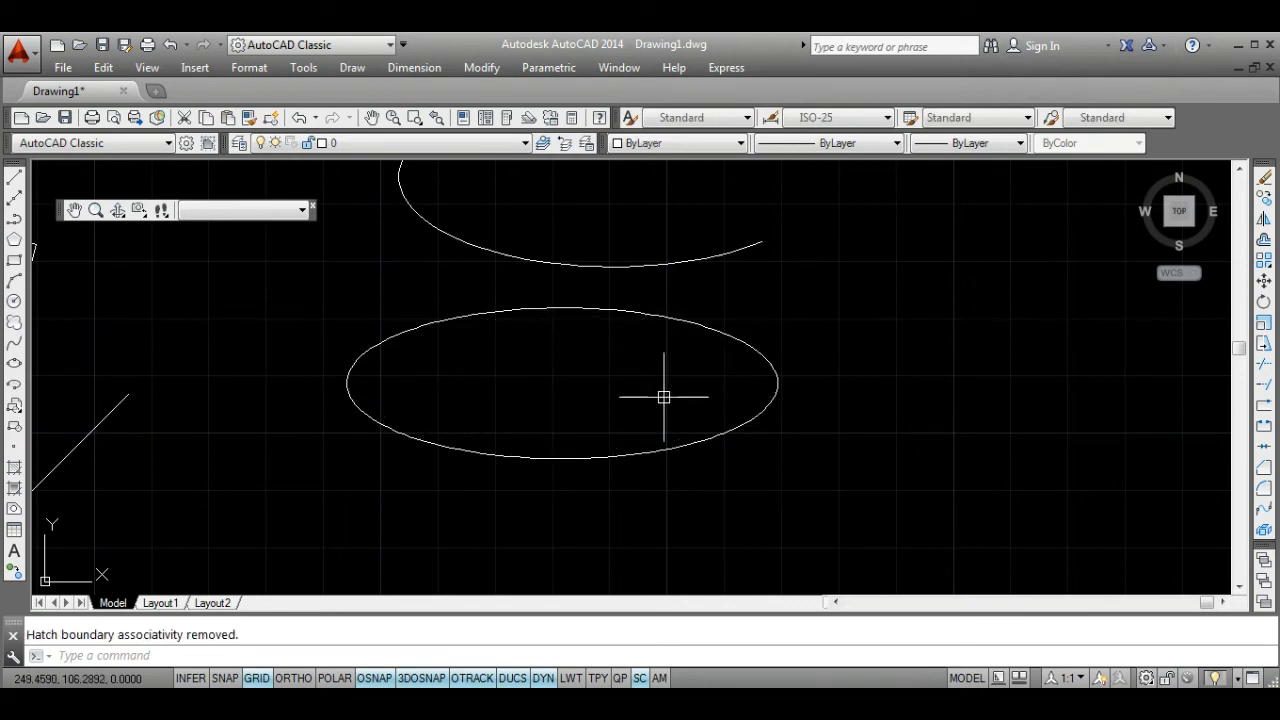
# Fill the inside of the ellipse with a centered two-color linear gradient from blue to yellow at angle 0.
pyautogui.click(16, 488)
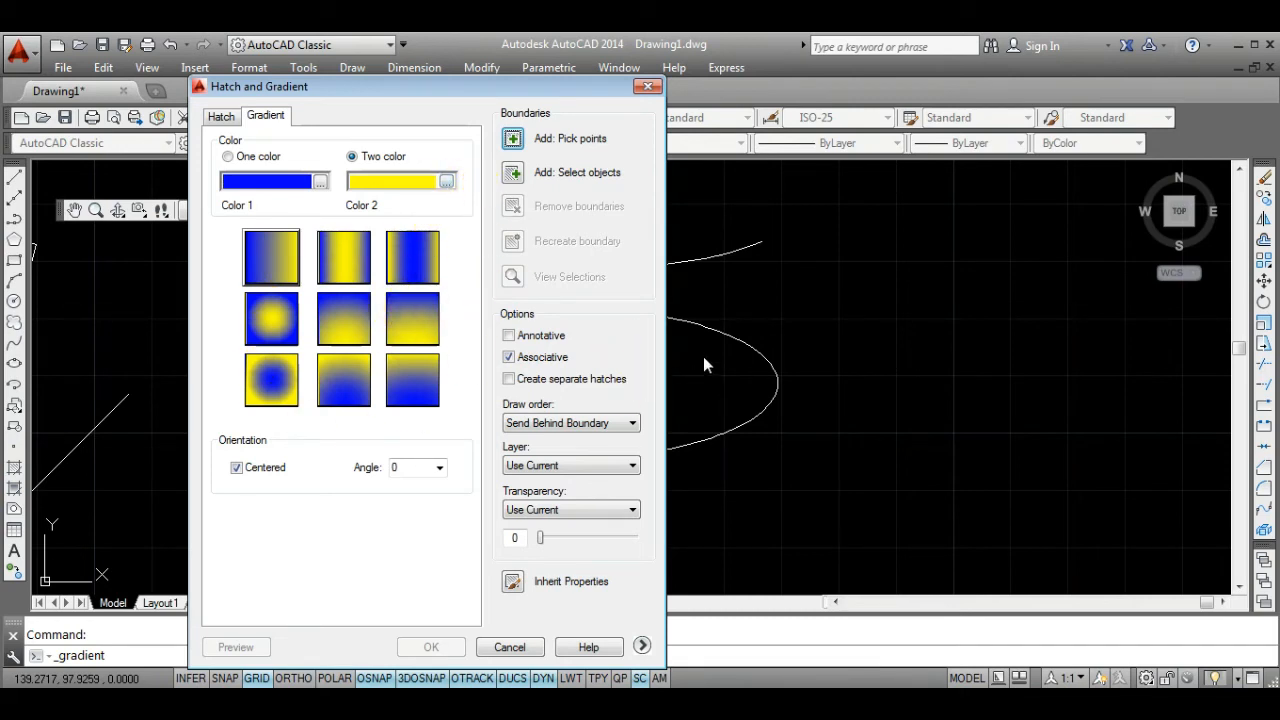
pyautogui.click(512, 138)
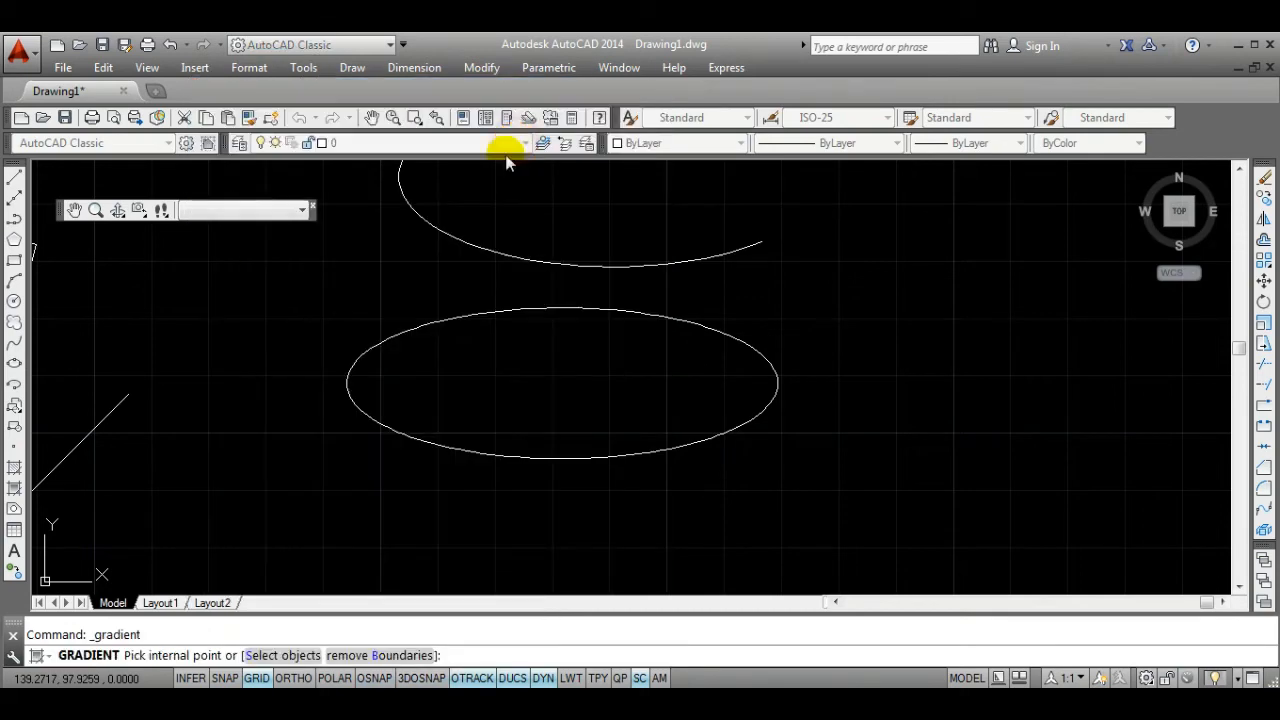
pyautogui.click(568, 391)
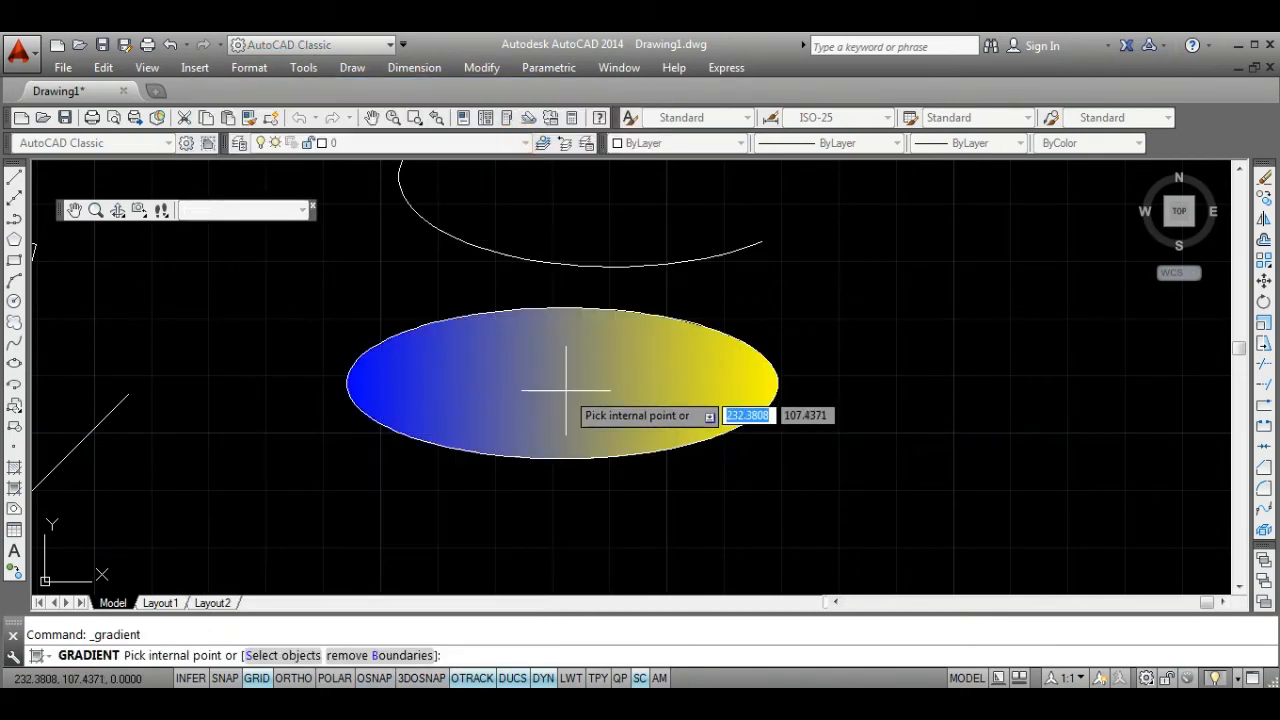
pyautogui.press('Return')
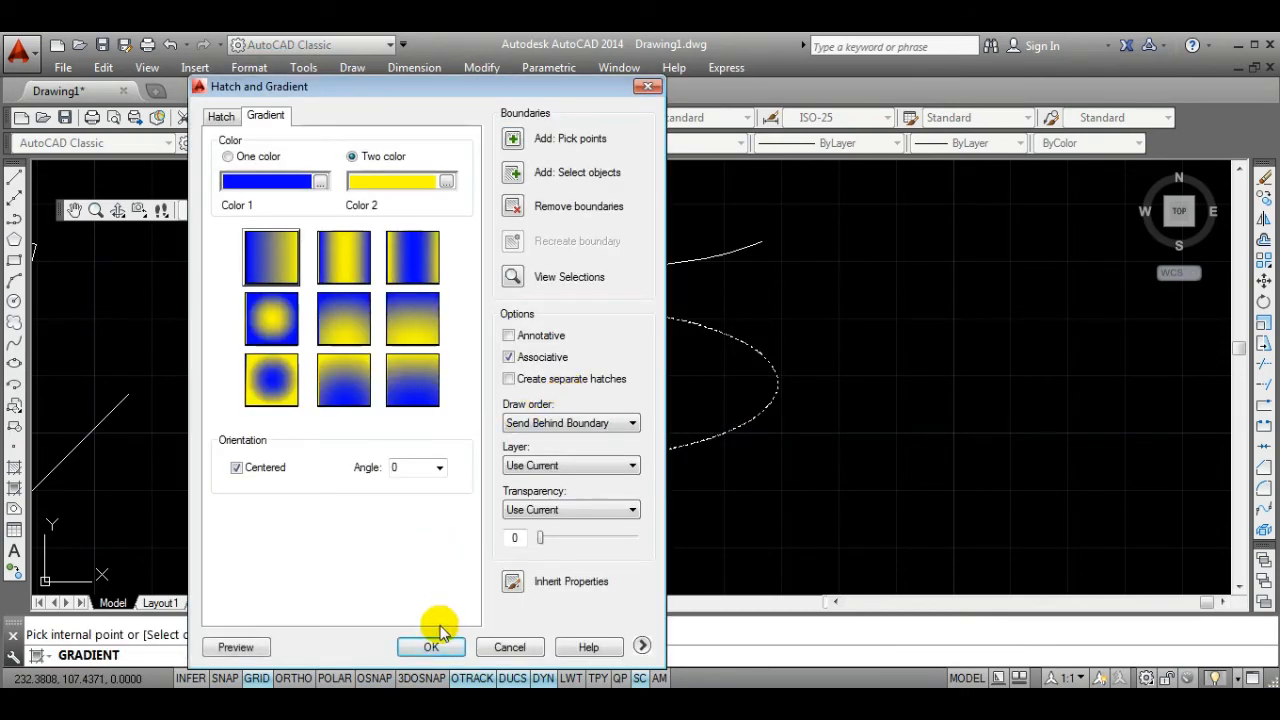
pyautogui.click(431, 648)
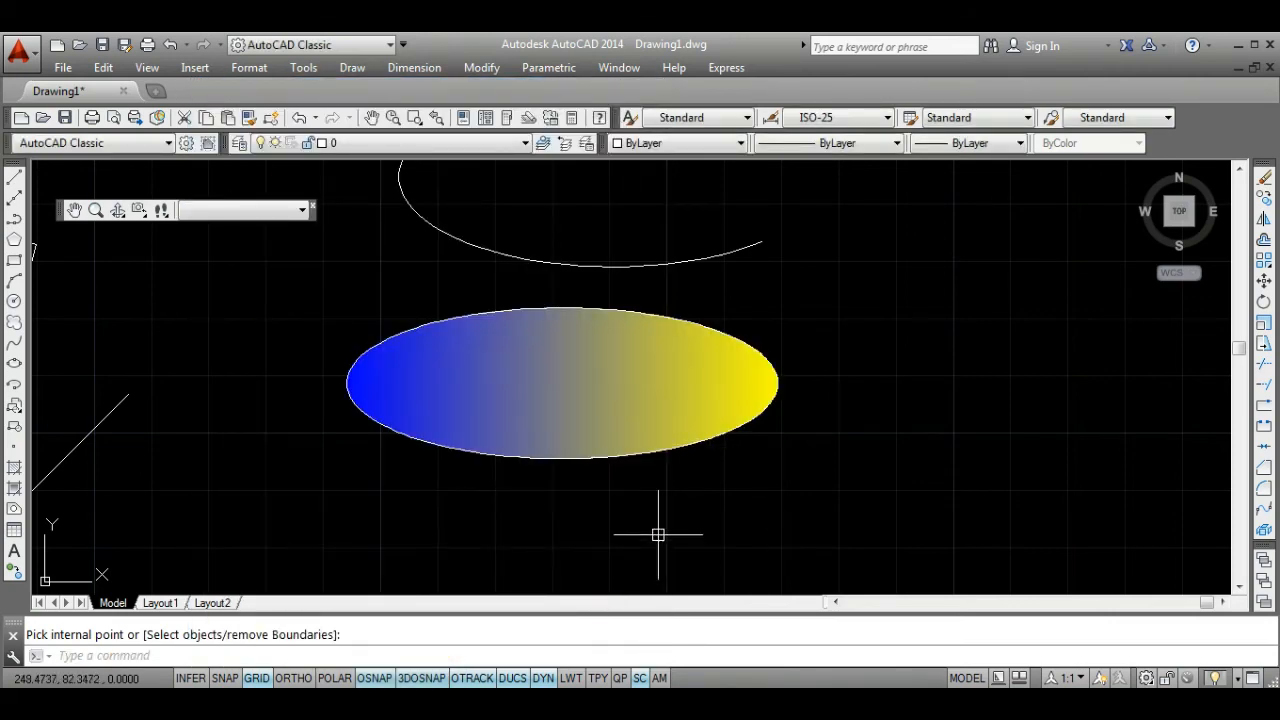
# Draw a small rectangle with the Rectangle command in the empty area to the right of the gradient-filled ellipse.
pyautogui.scroll(2, 657, 529)
pyautogui.scroll(-2, 600, 524)
pyautogui.scroll(-3, 560, 505)
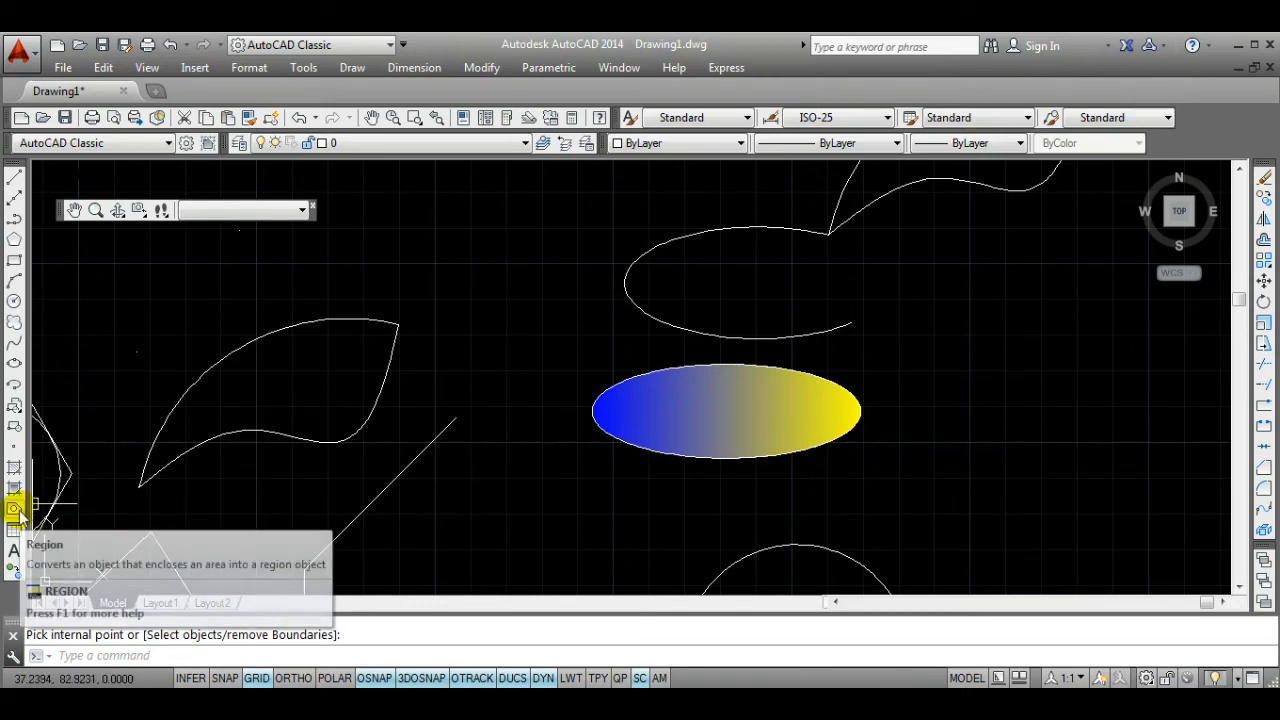
pyautogui.moveTo(1093, 475)
pyautogui.mouseDown(button='middle')
pyautogui.moveTo(793, 499)
pyautogui.moveTo(657, 479)
pyautogui.mouseUp(button='middle')
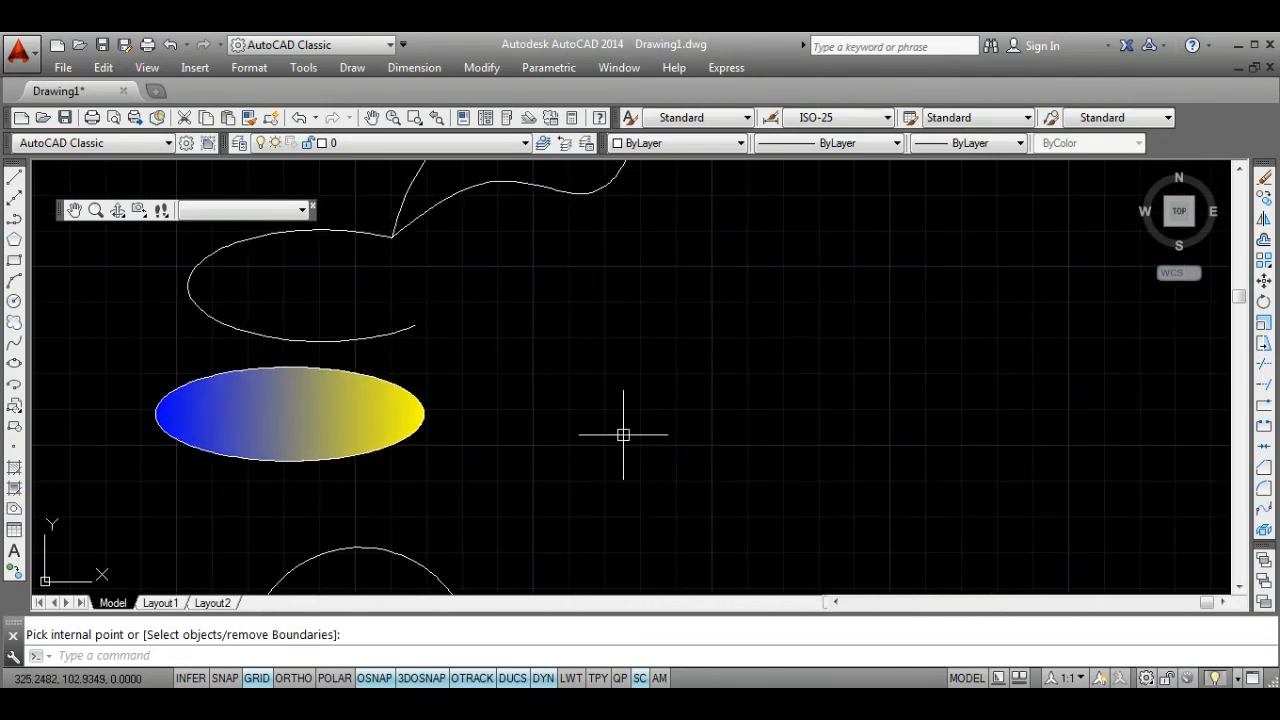
pyautogui.write('c')
pyautogui.press('Return')
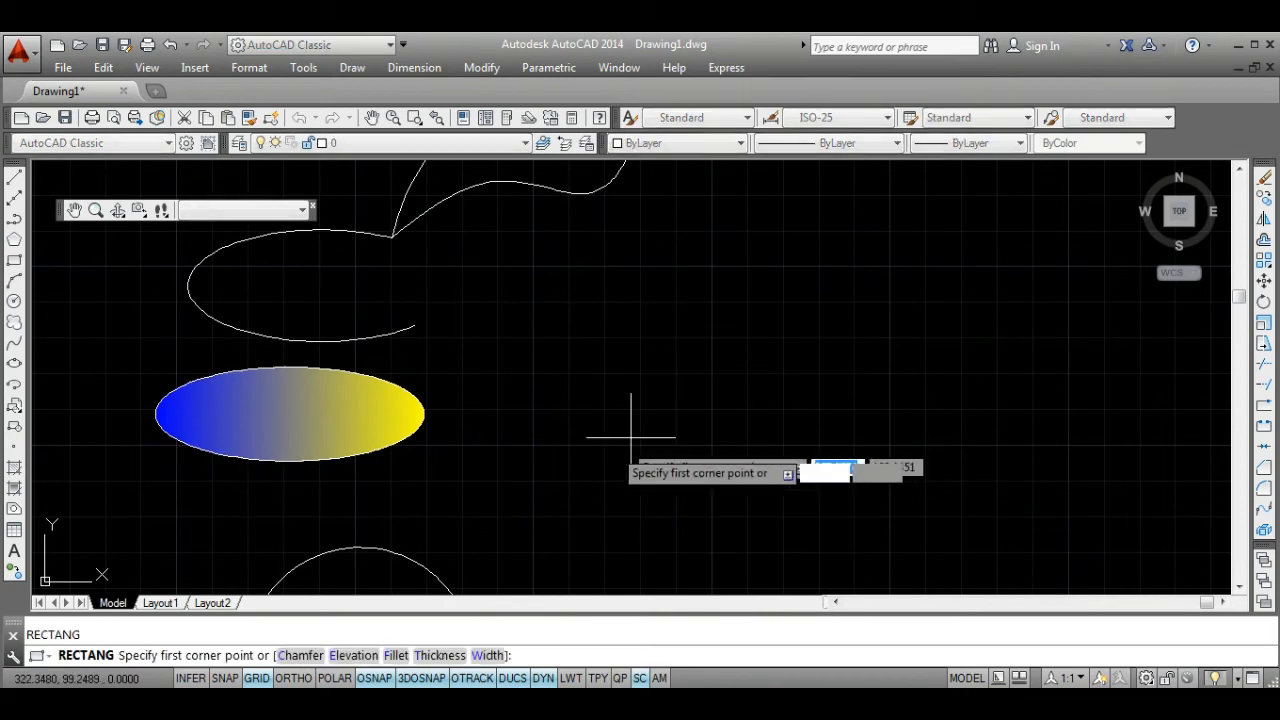
pyautogui.click(573, 467)
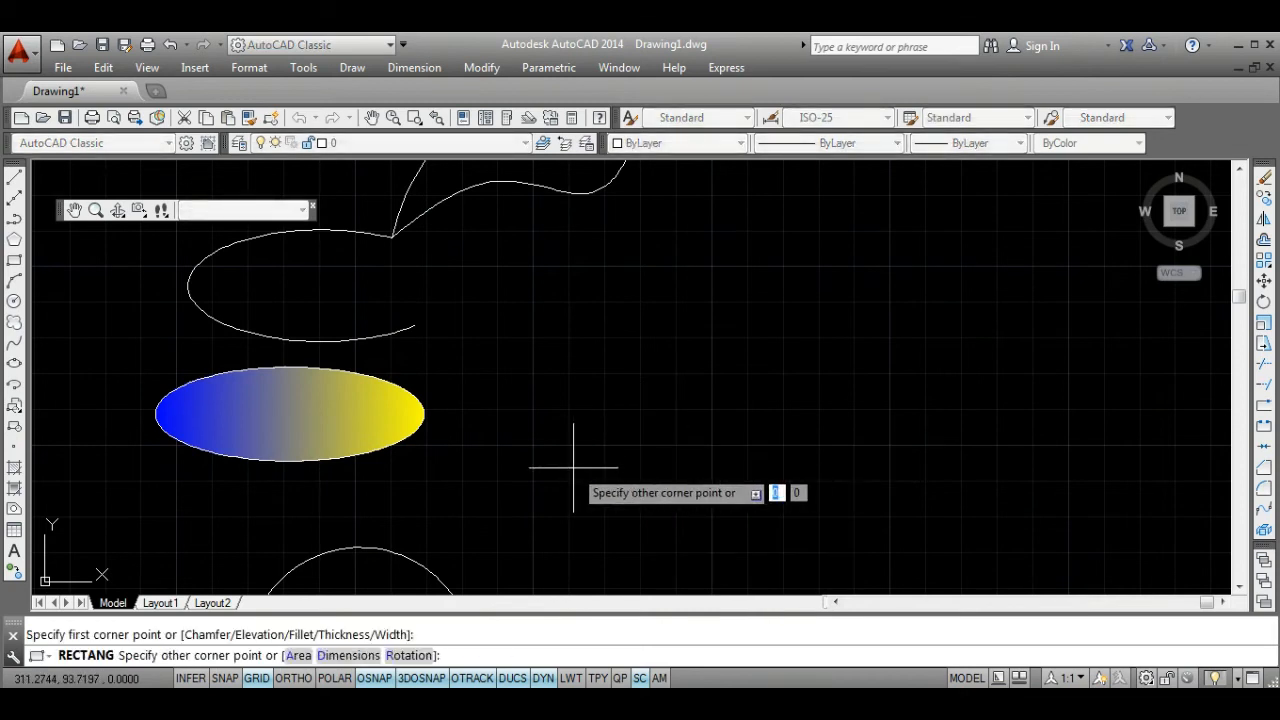
pyautogui.click(690, 404)
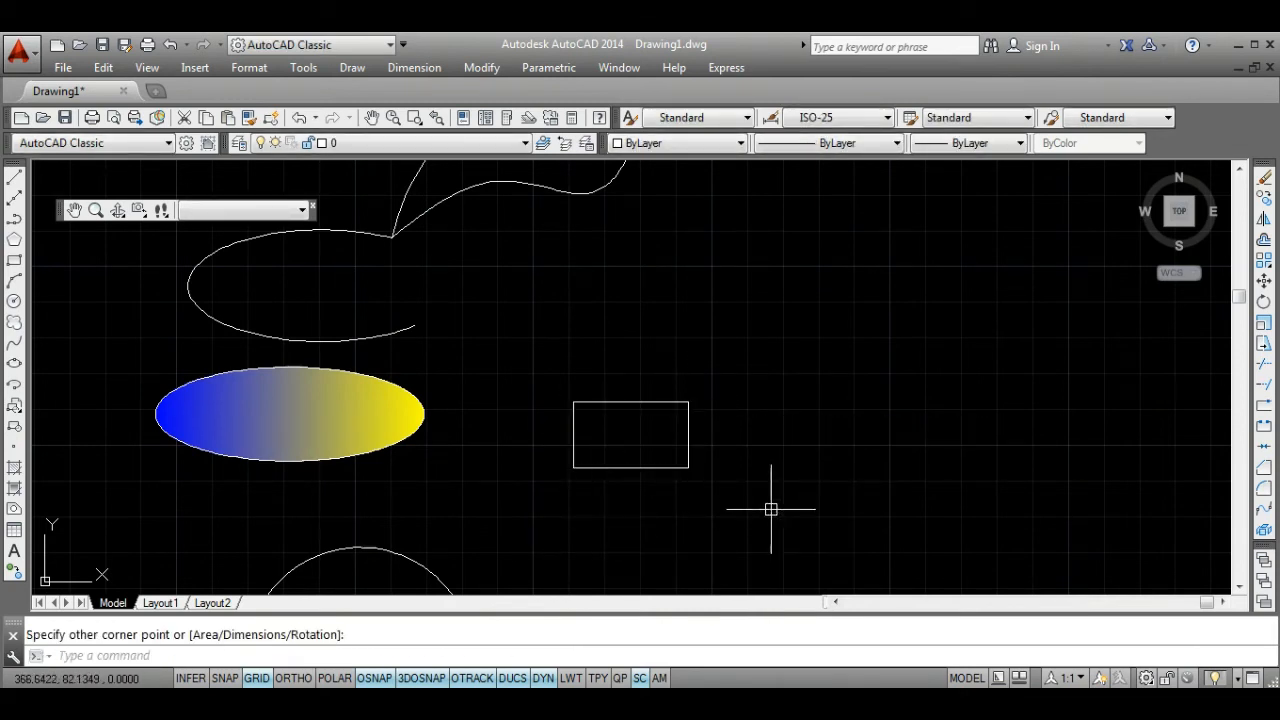
# With Ortho on, draw a horizontal line 35 units long to the right of the rectangle, level with its lower edge.
pyautogui.moveTo(762, 503); pyautogui.dragTo(636, 520, button='middle')
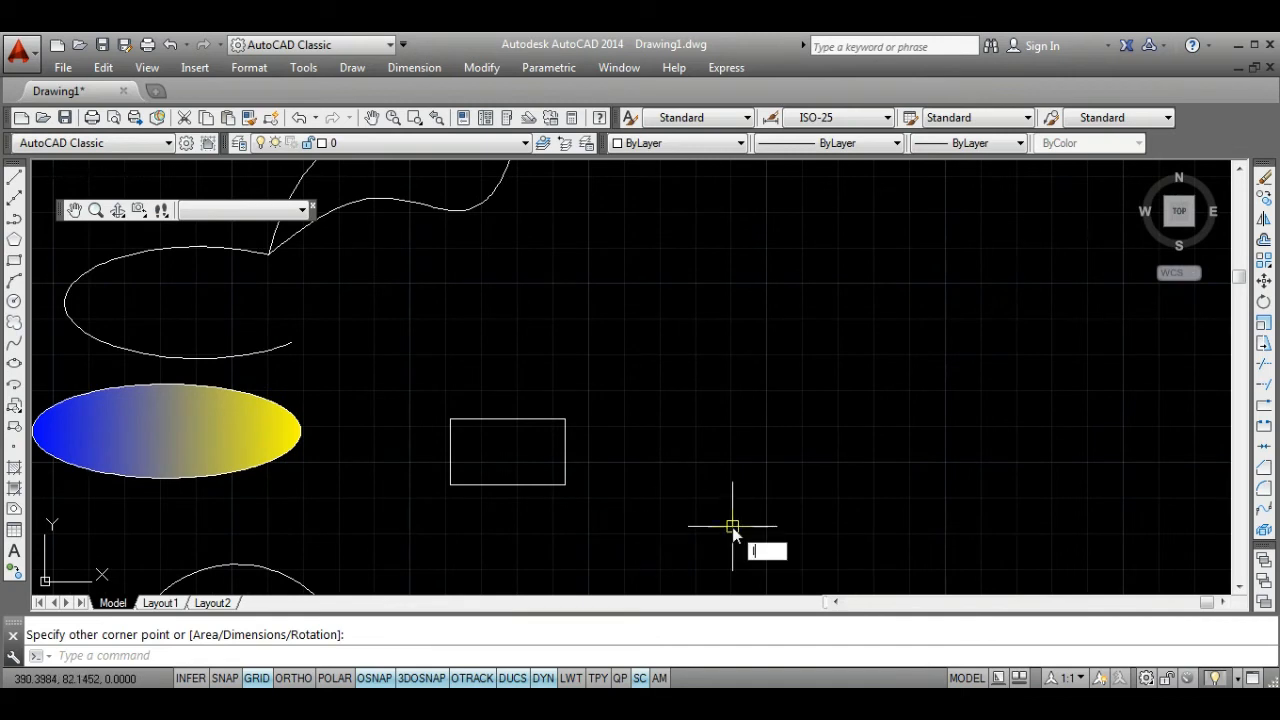
pyautogui.press('Return')
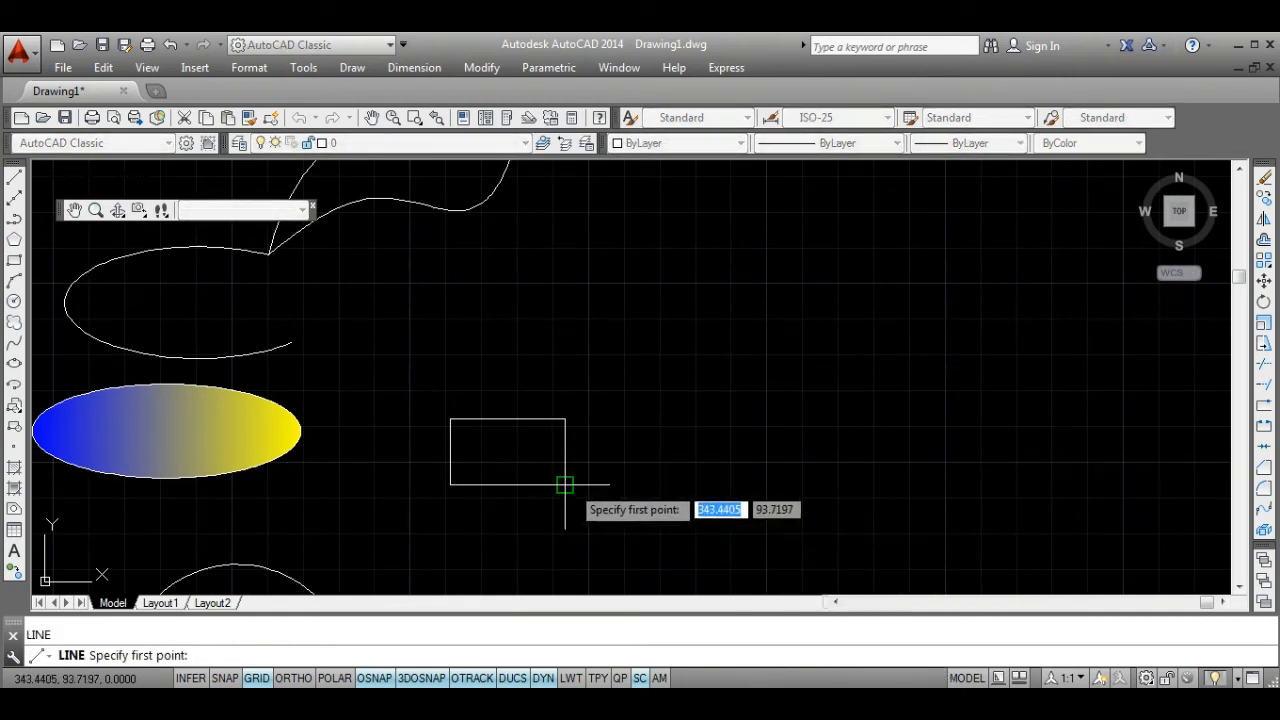
pyautogui.click(691, 485)
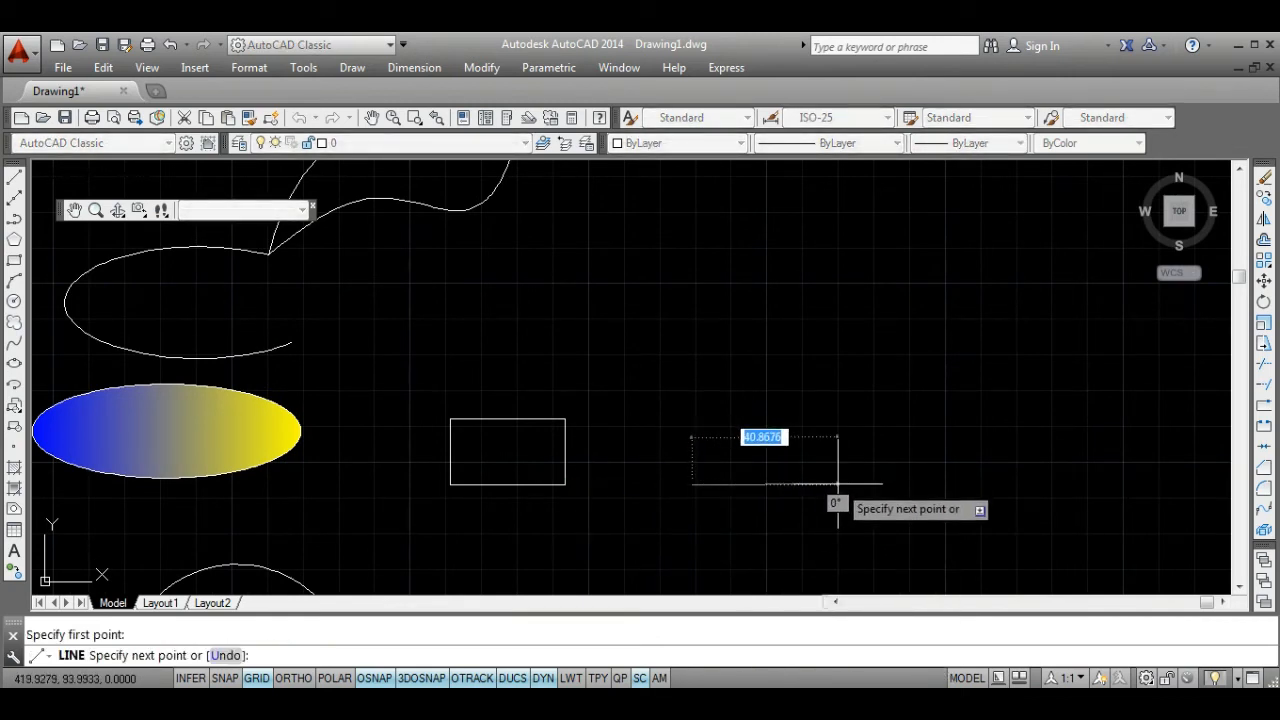
pyautogui.click(293, 678)
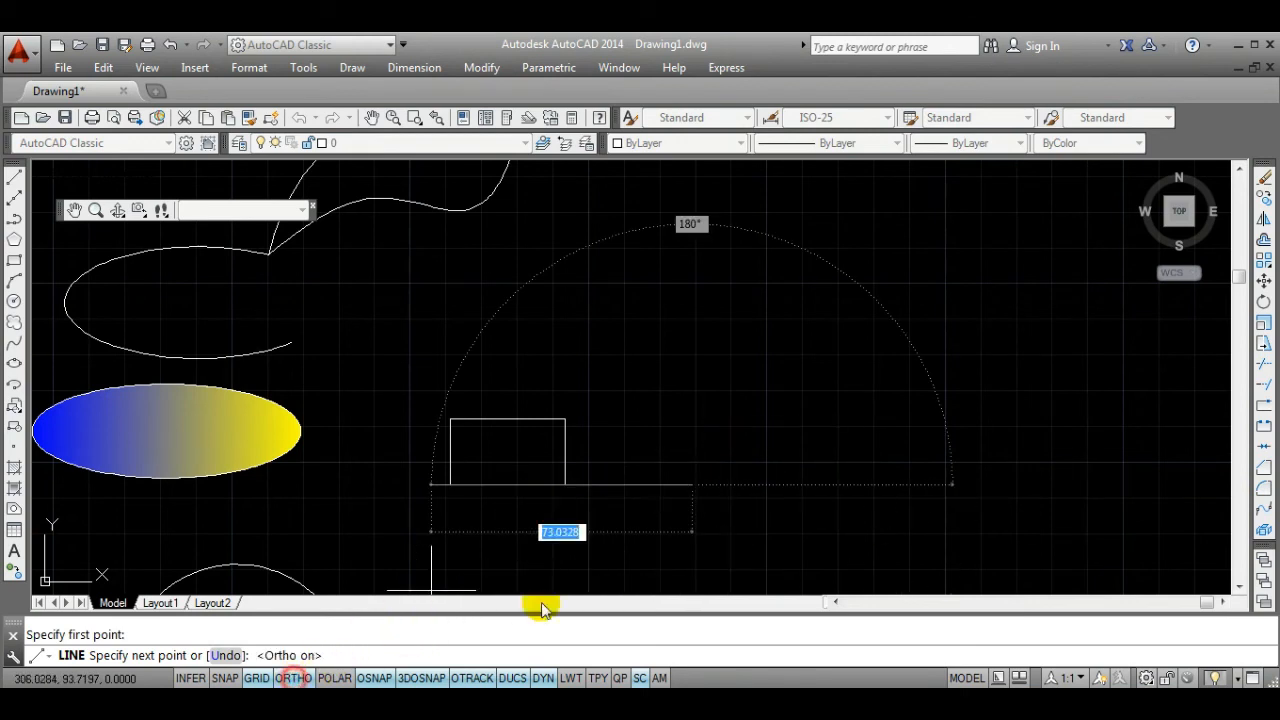
pyautogui.press('Escape')
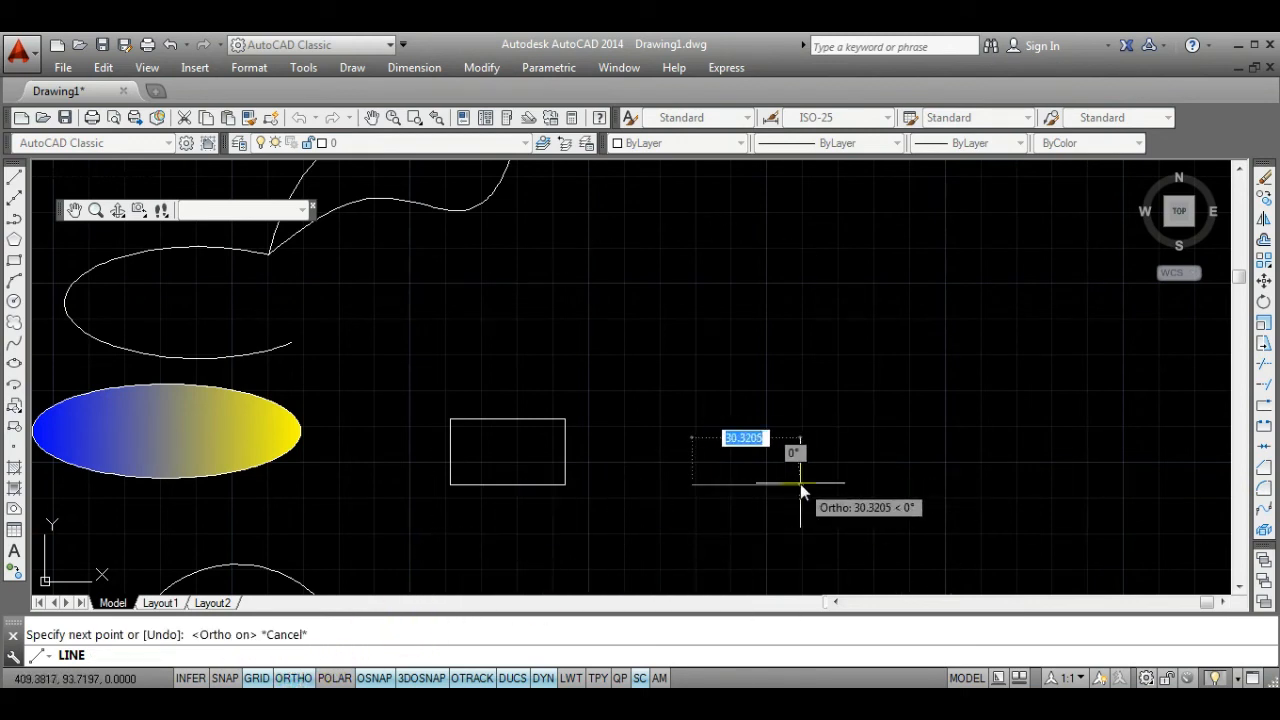
pyautogui.write('35')
pyautogui.press('Return')
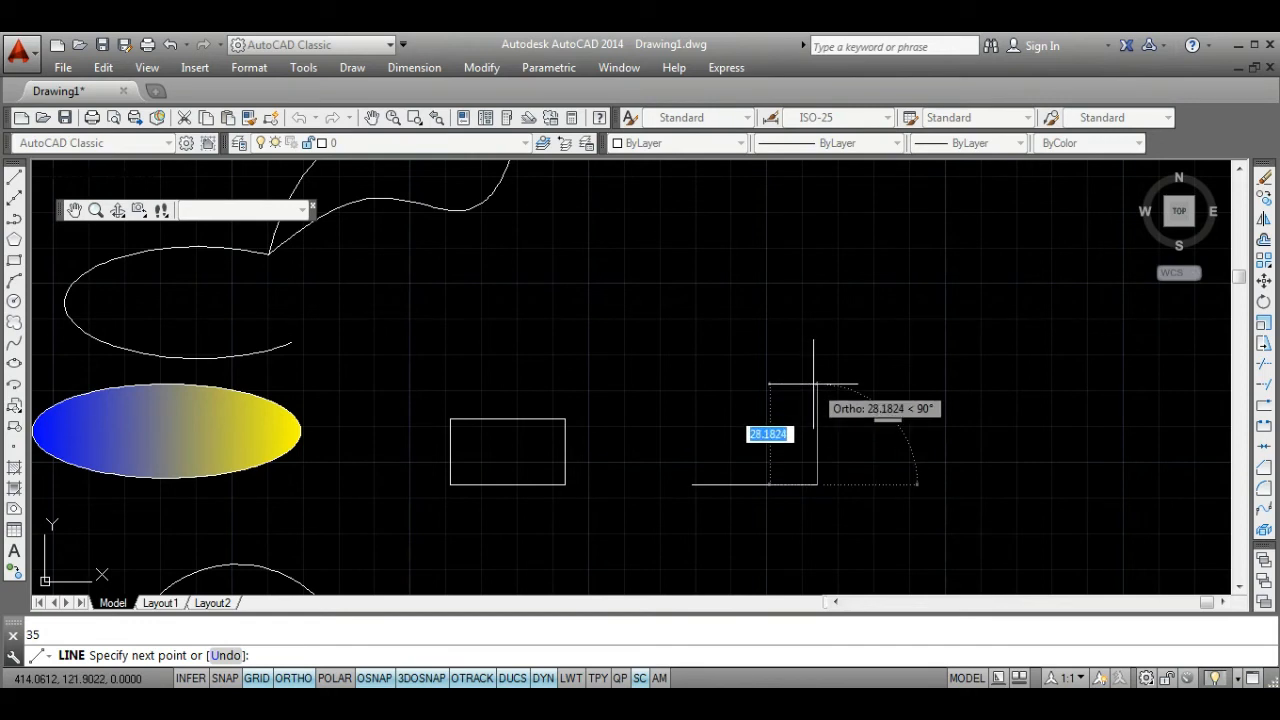
# Continue from the 35-unit line with segments of 20 up, 35 left and 20 down to close a second rectangle.
pyautogui.write('20')
pyautogui.press('Return')
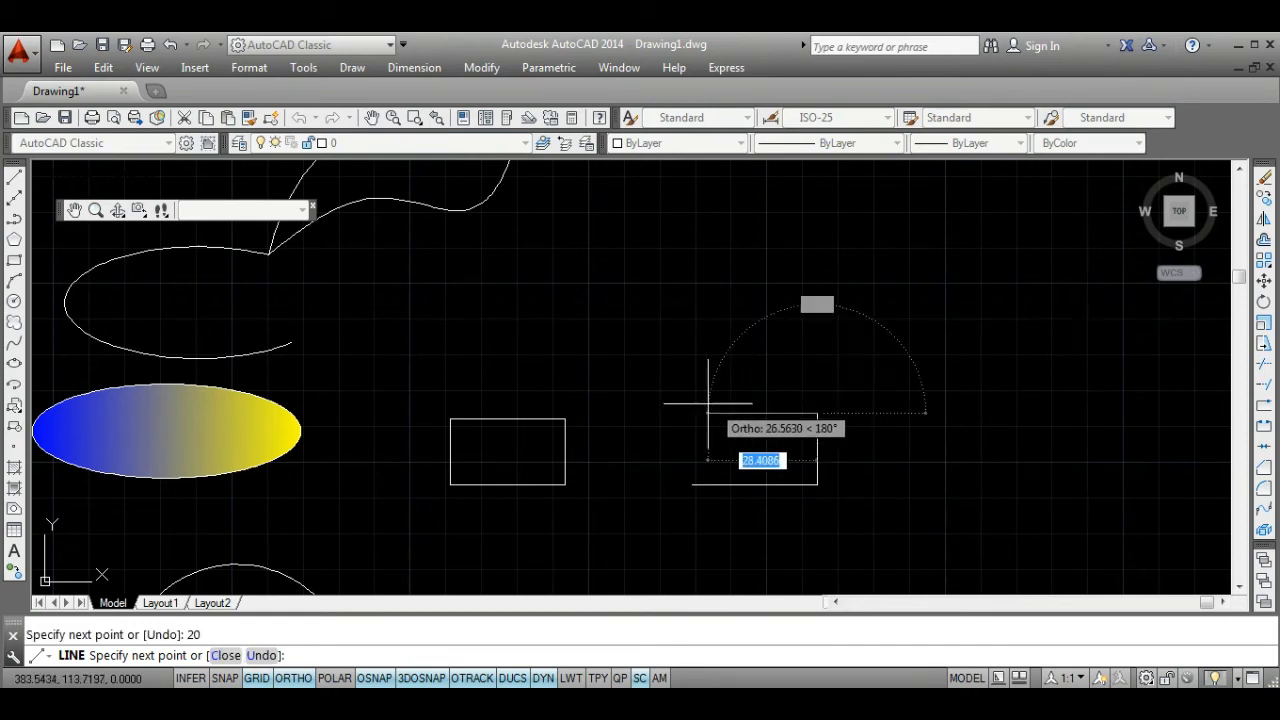
pyautogui.write('35')
pyautogui.press('Return')
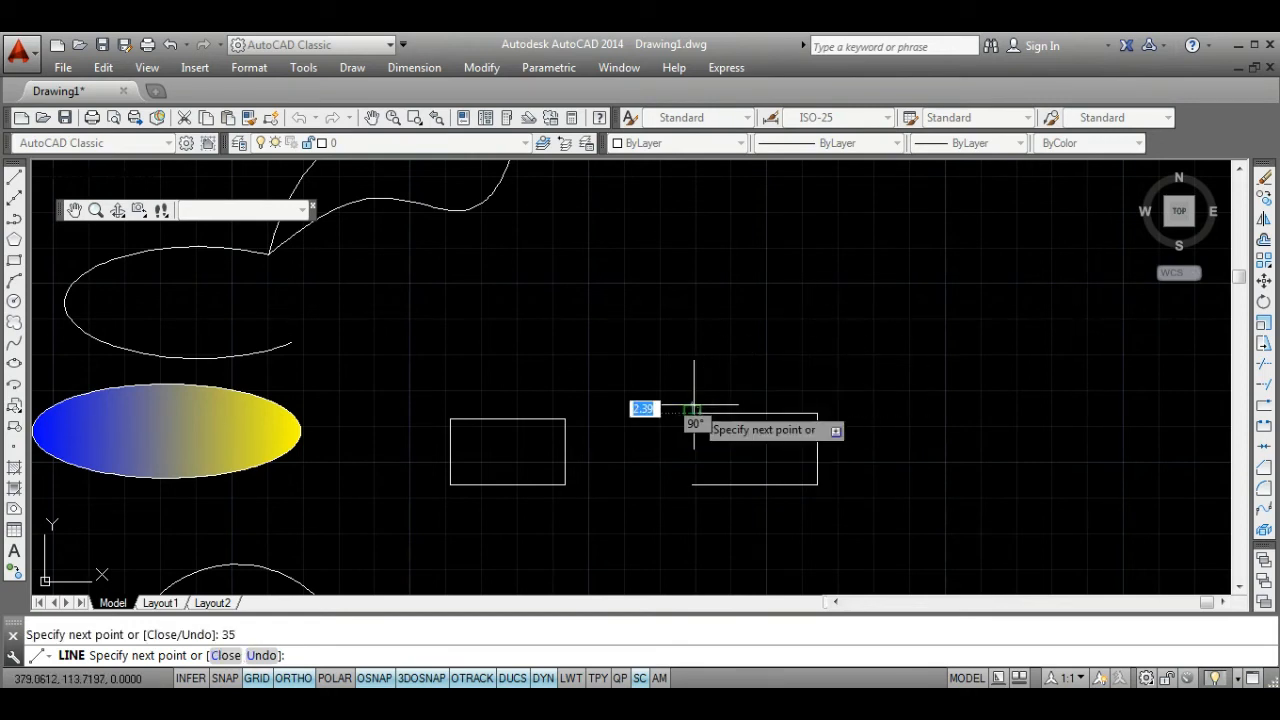
pyautogui.write('20')
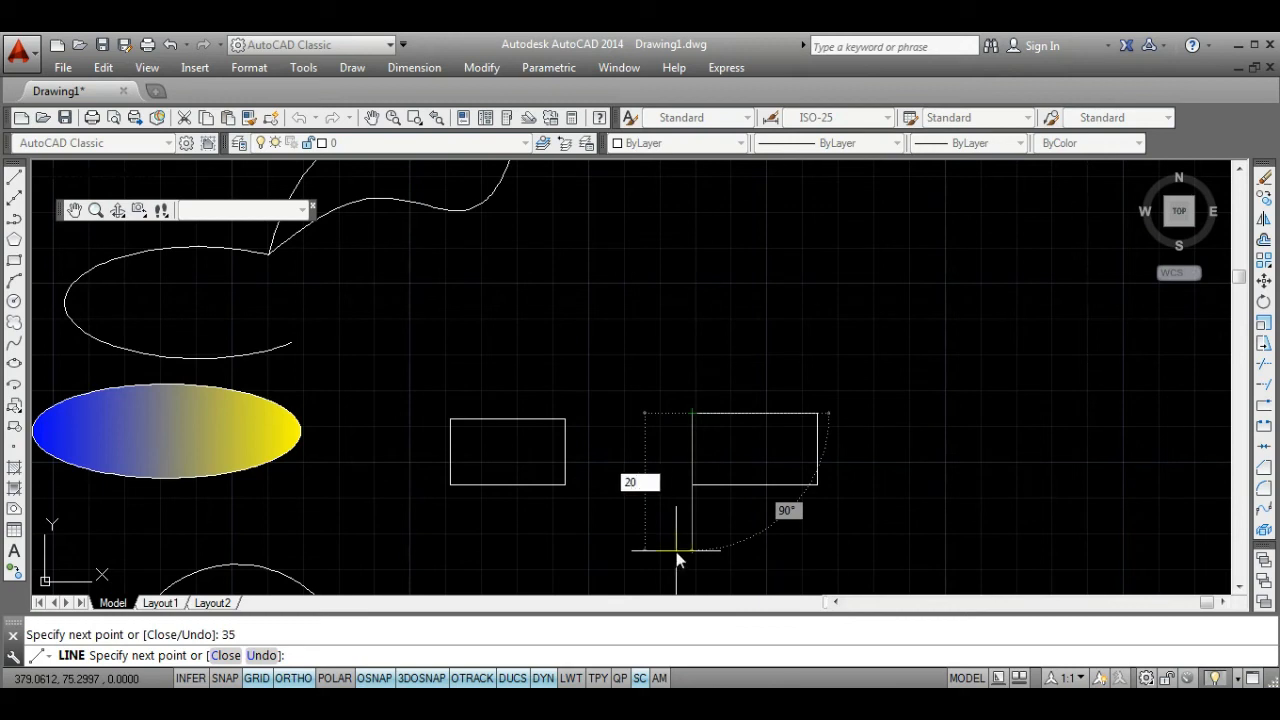
pyautogui.press('Return')
pyautogui.press('Escape')
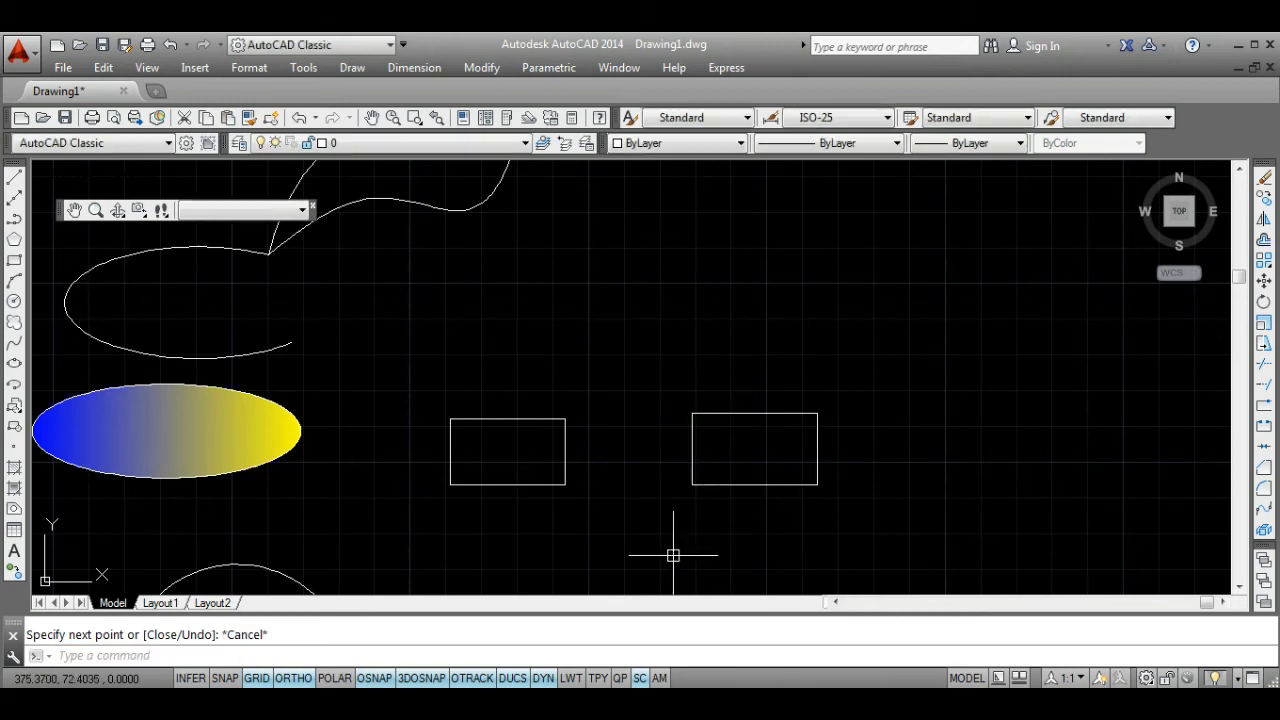
# Compare how the first rectangle and the upper edge of the line-built rectangle are selected, clearing each selection.
pyautogui.click(517, 419)
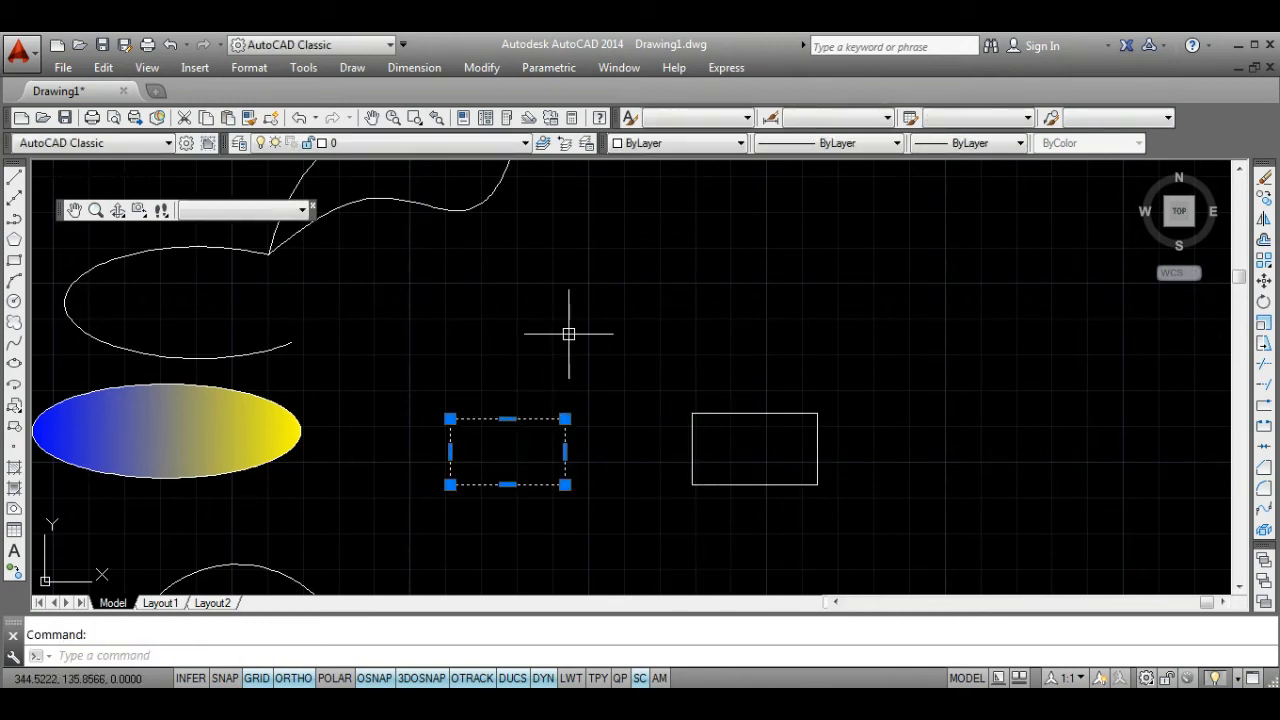
pyautogui.press('Escape')
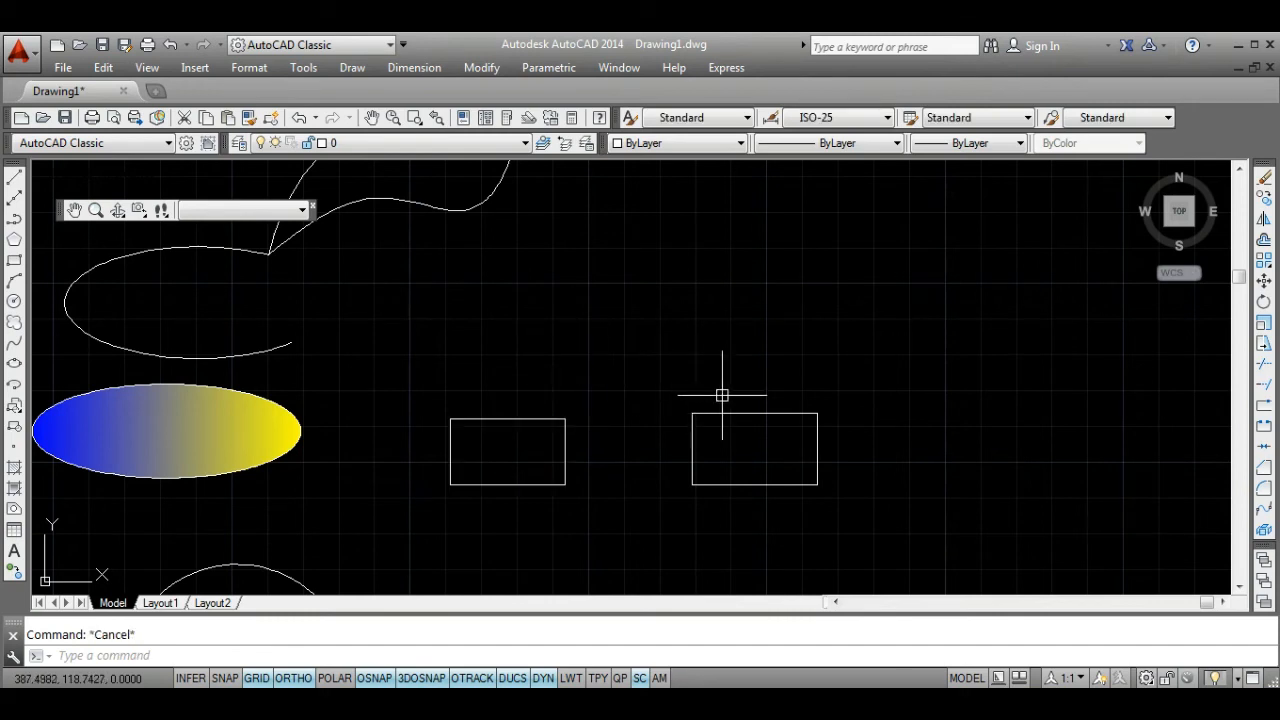
pyautogui.click(754, 413)
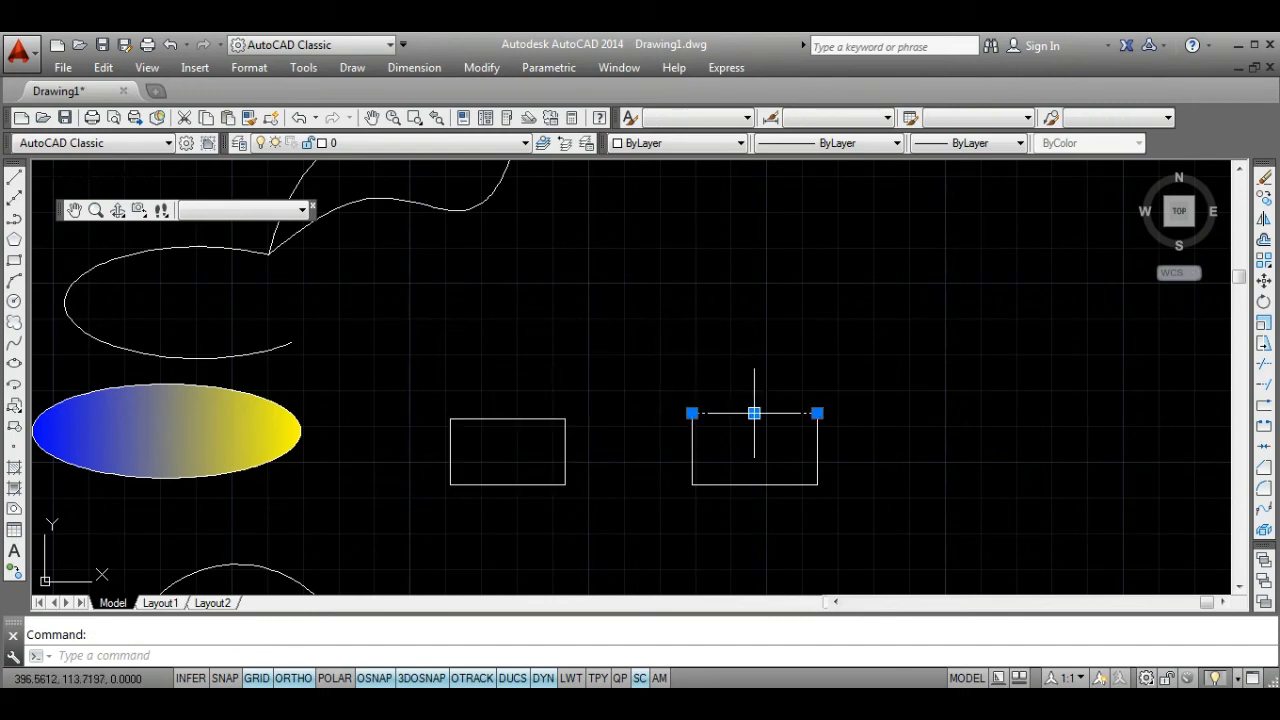
pyautogui.press('Escape')
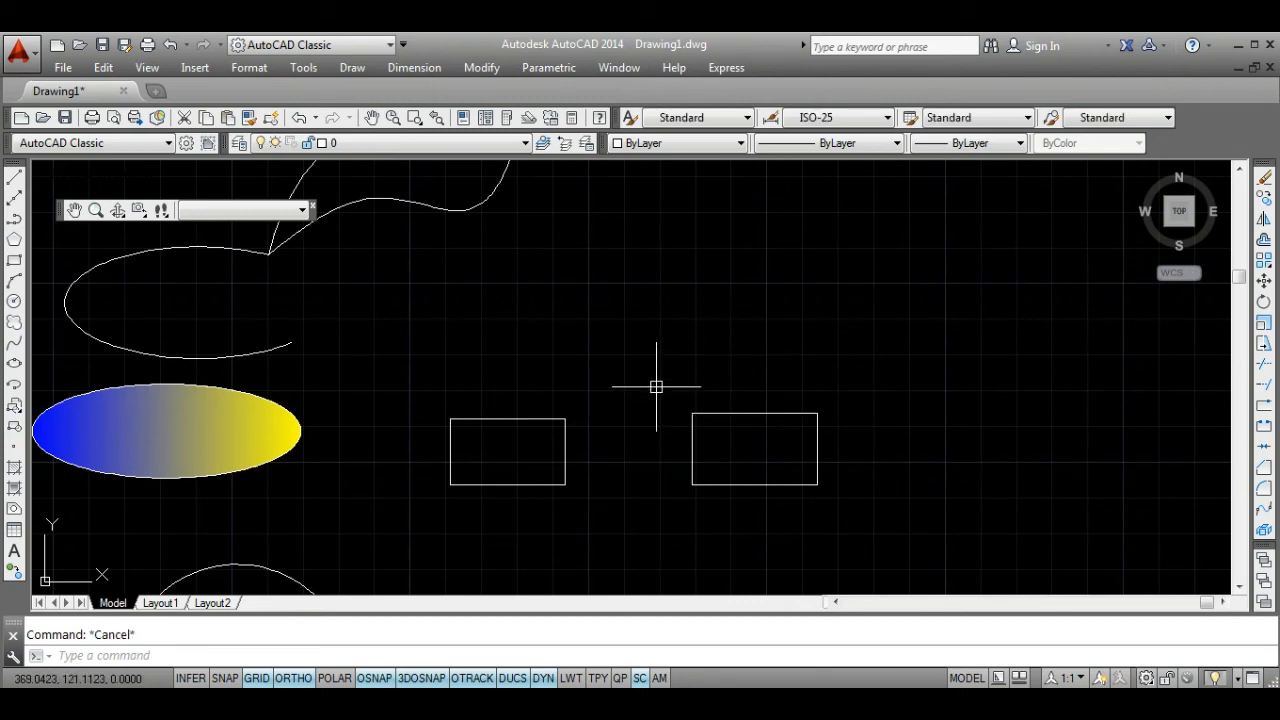
# Convert the four lines of the second rectangle into a region and check that it selects as one object.
pyautogui.click(14, 510)
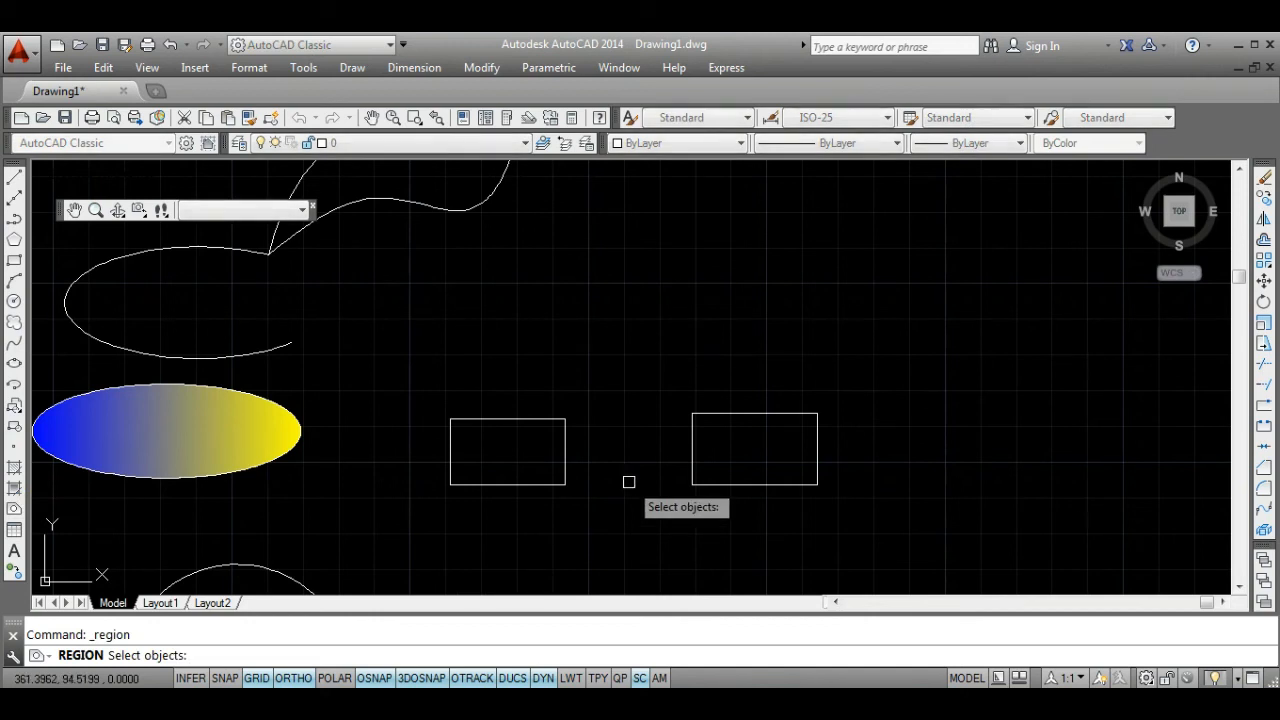
pyautogui.click(724, 412)
pyautogui.click(817, 443)
pyautogui.click(766, 485)
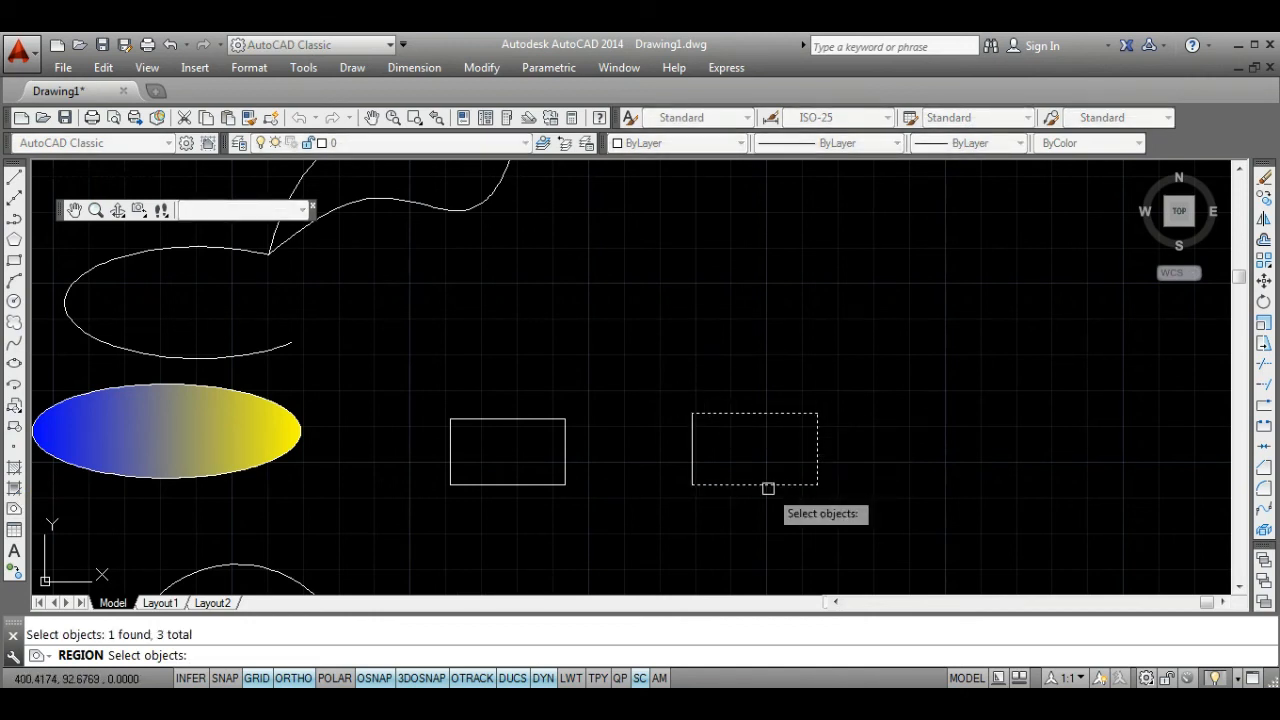
pyautogui.click(690, 455)
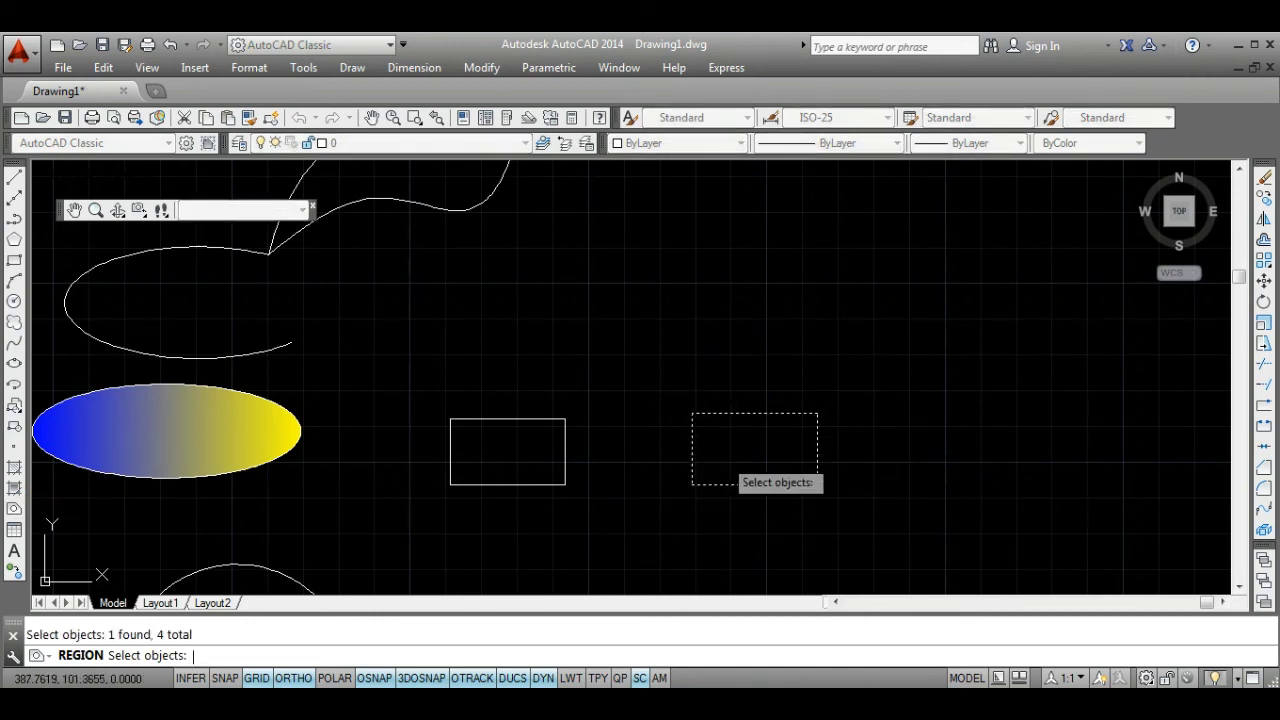
pyautogui.press('Return')
pyautogui.click(757, 413)
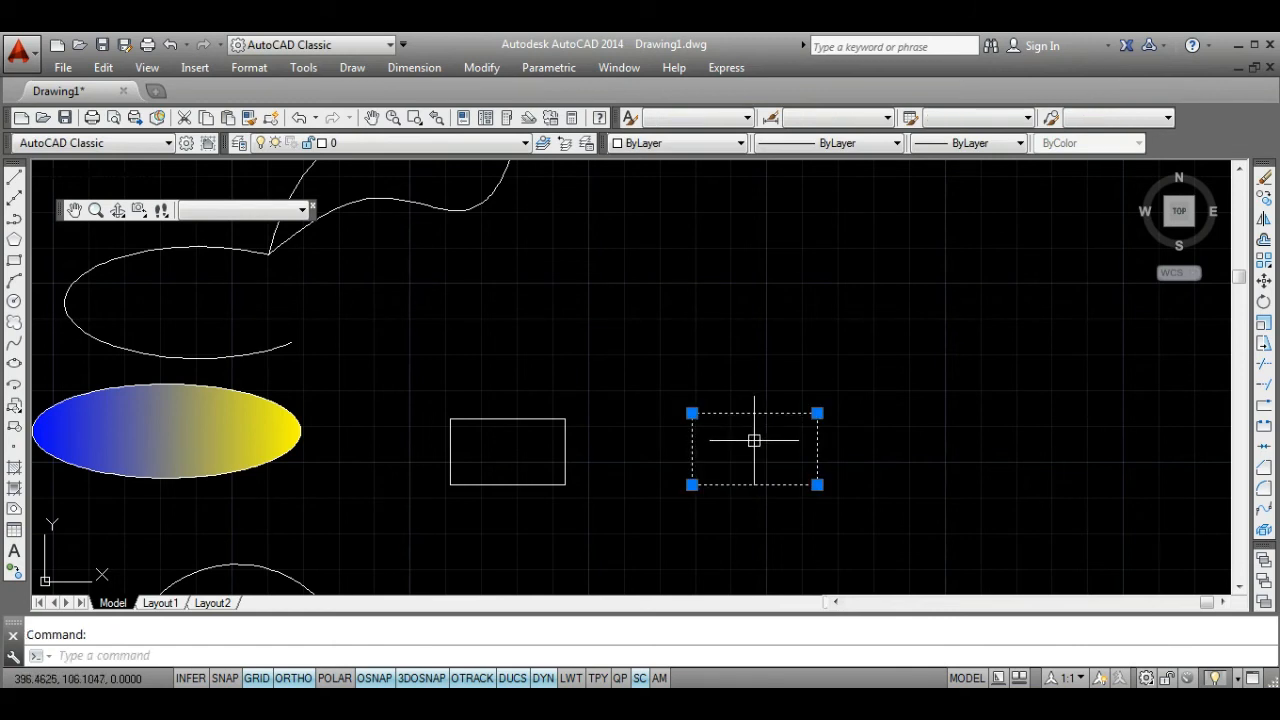
pyautogui.press('Escape')
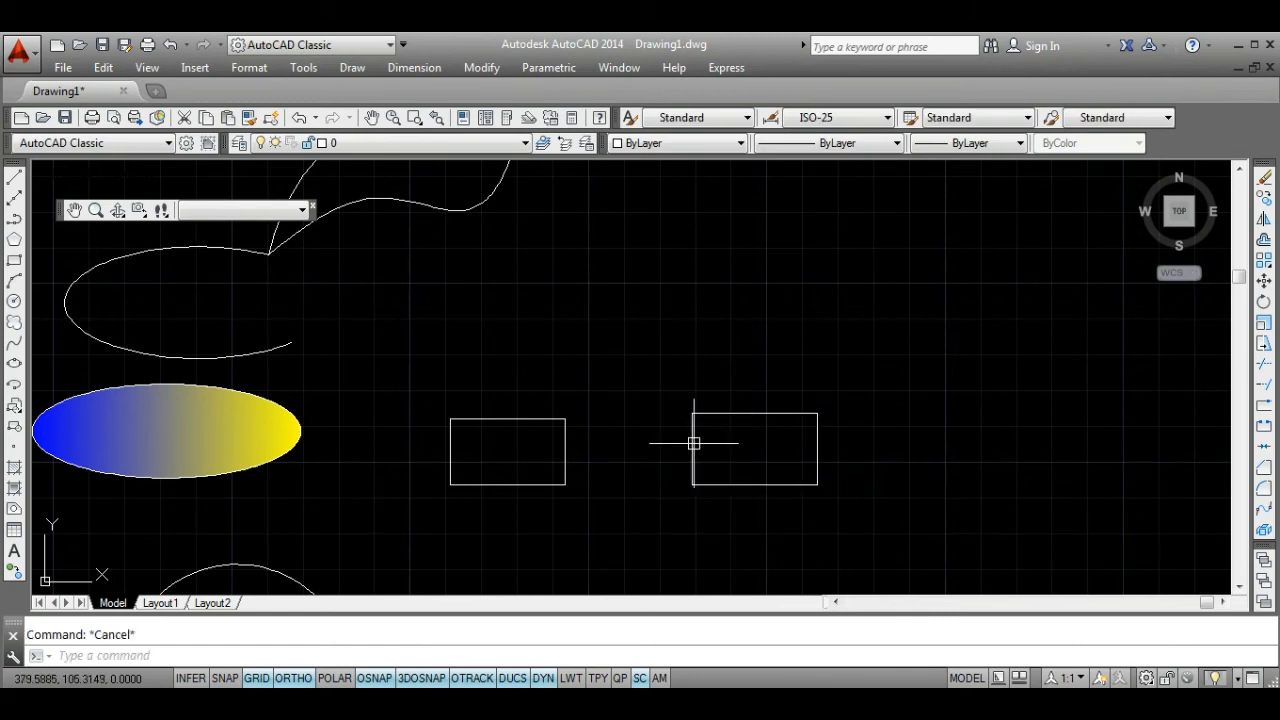
# Insert an empty Standard table with 5 columns and 1 data row above the two rectangles, titled "nxghn".
pyautogui.click(15, 531)
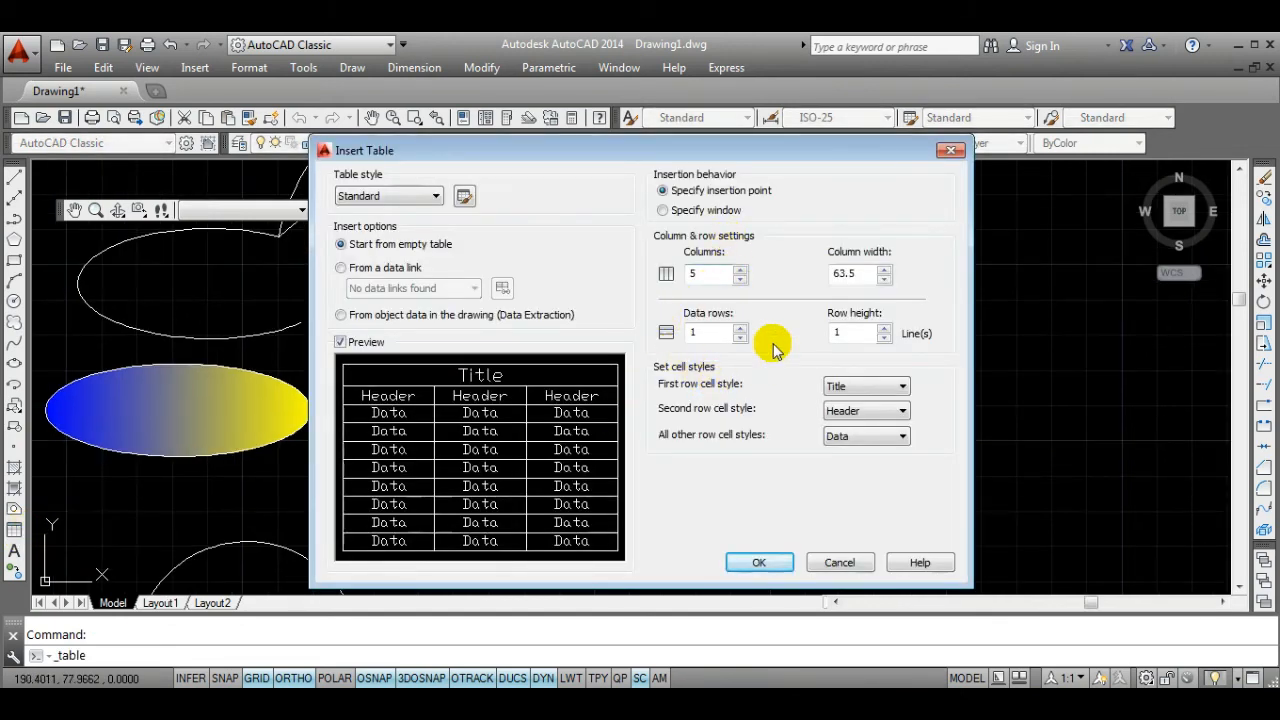
pyautogui.click(759, 562)
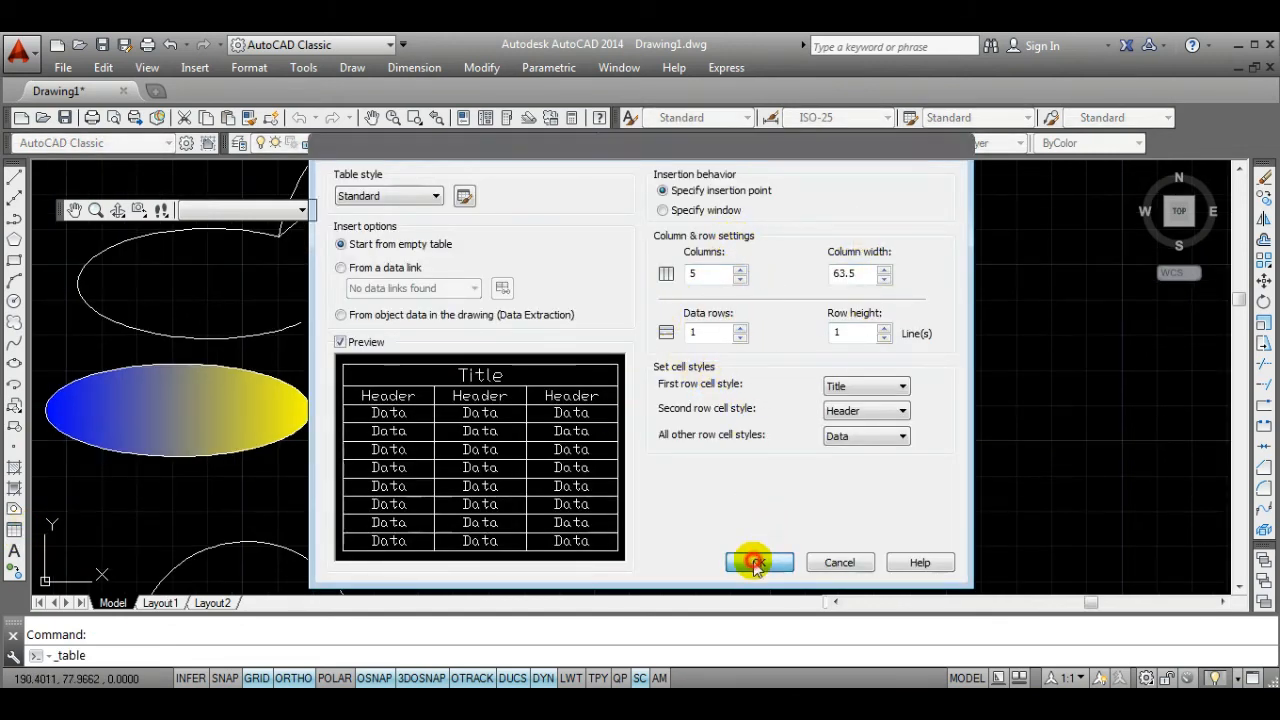
pyautogui.click(612, 230)
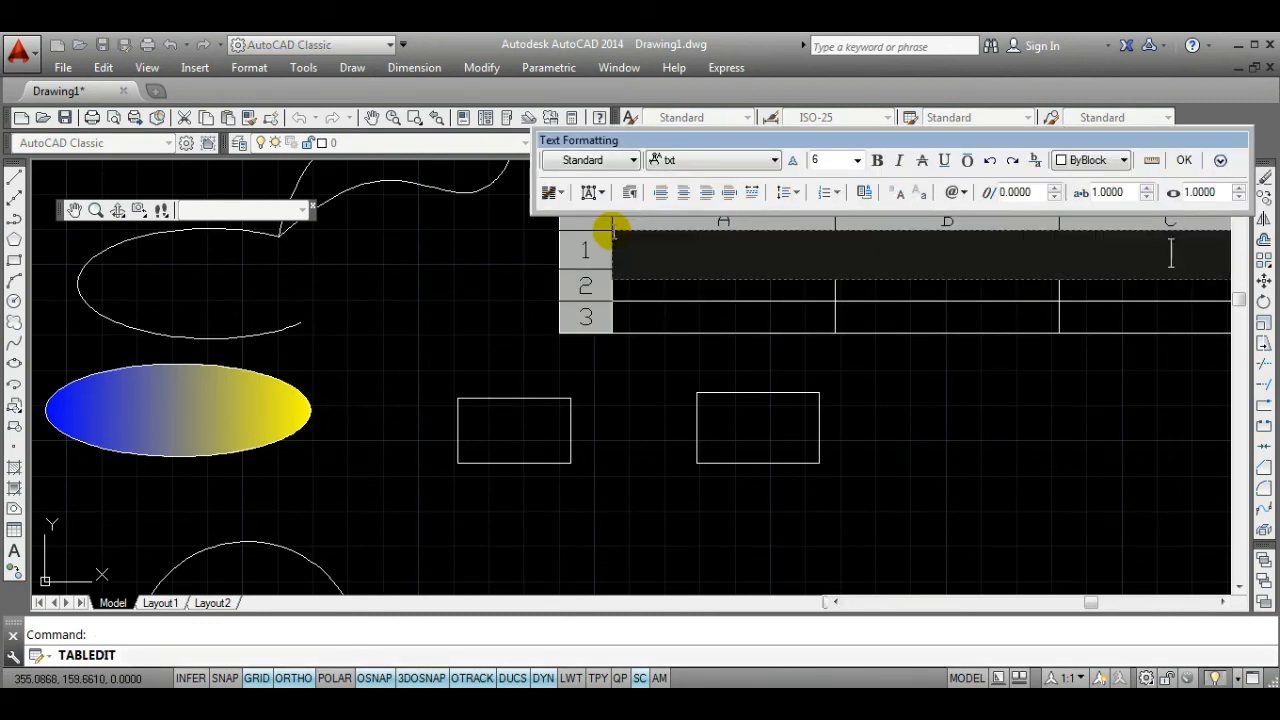
pyautogui.write('nxghn')
pyautogui.click(928, 390)
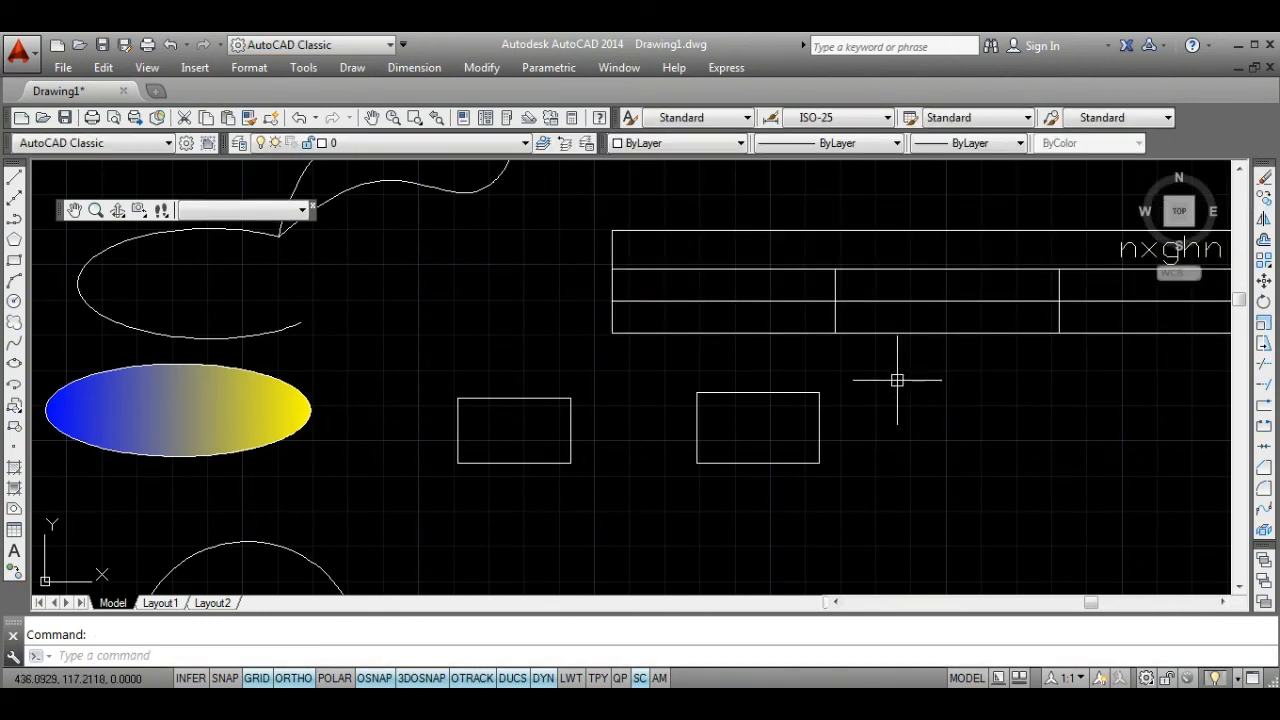
pyautogui.moveTo(910, 385); pyautogui.dragTo(651, 366, button='middle')
pyautogui.scroll(-3, 634, 371)
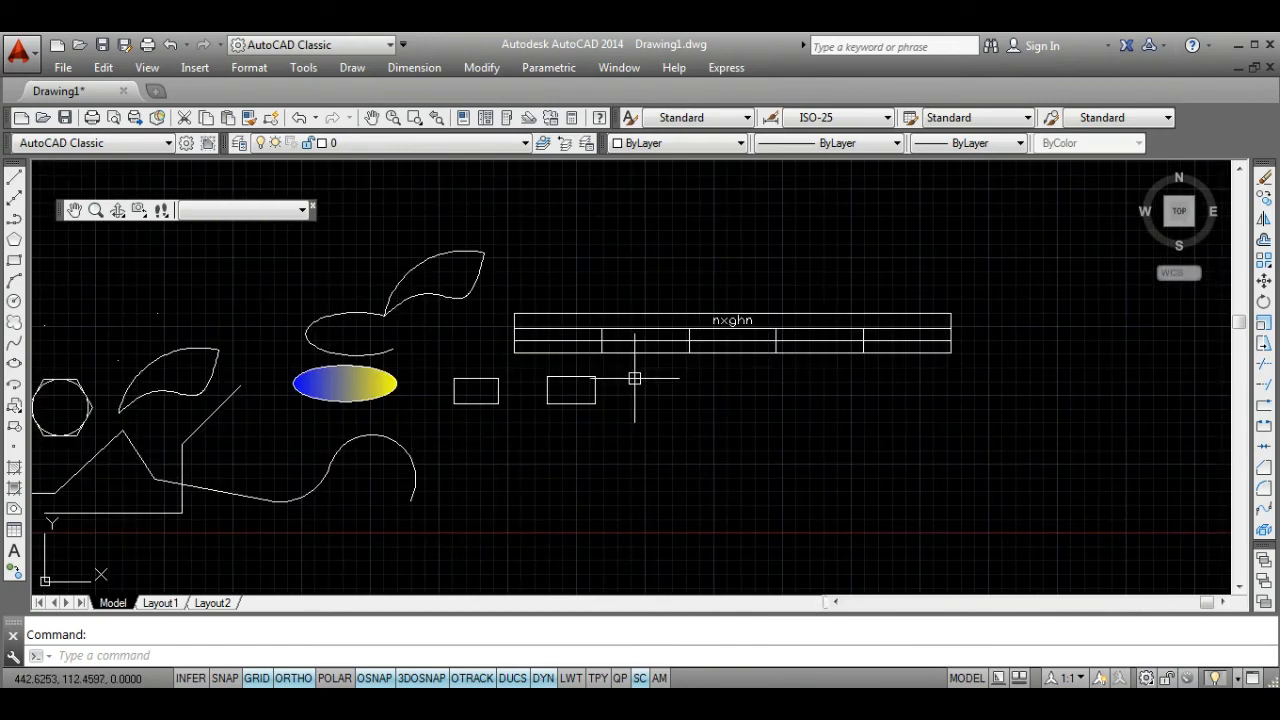
pyautogui.scroll(2, 715, 343)
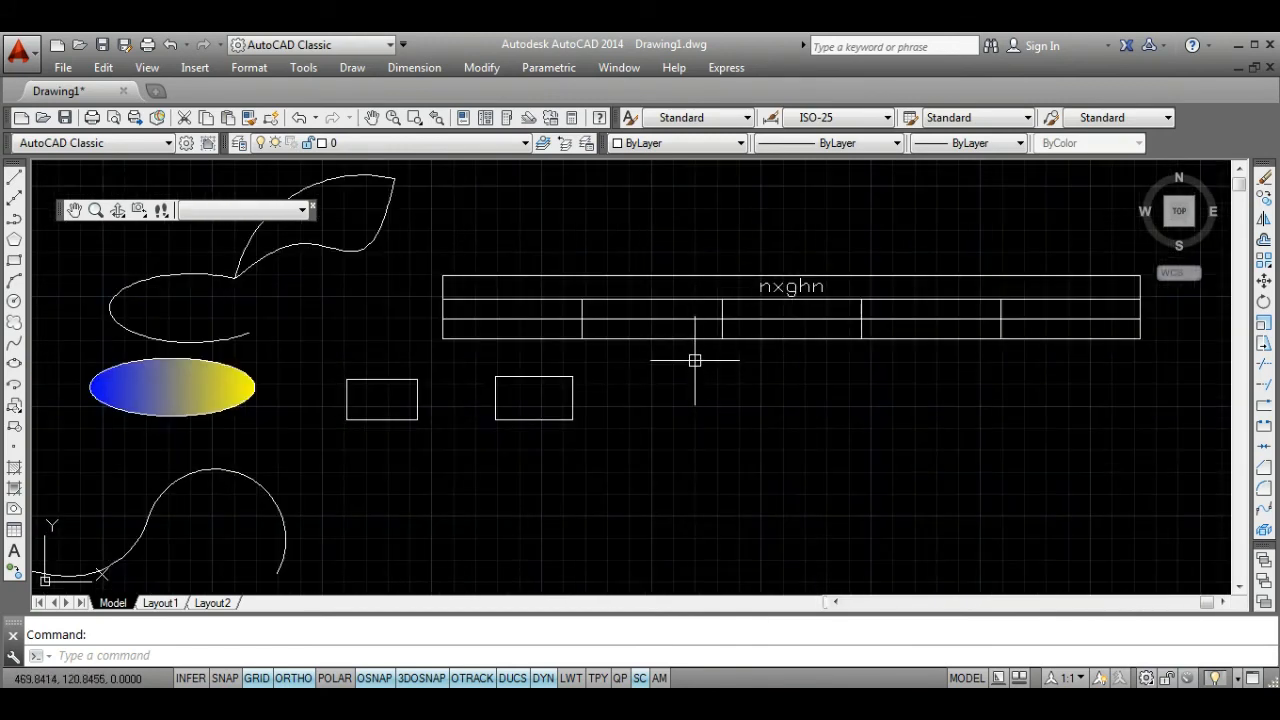
# Delete the "nxghn" table above the two rectangles.
pyautogui.click(432, 259)
pyautogui.click(669, 321)
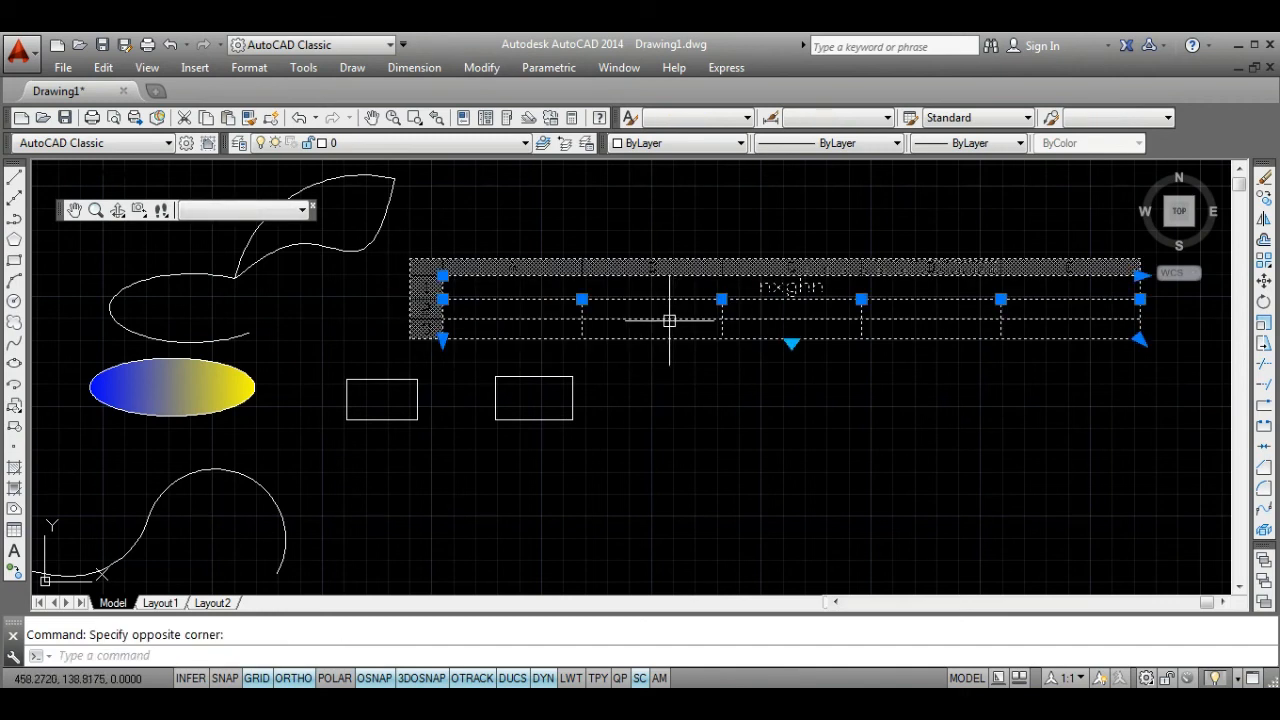
pyautogui.press('Delete')
pyautogui.hotkey('ctrl', 'z')
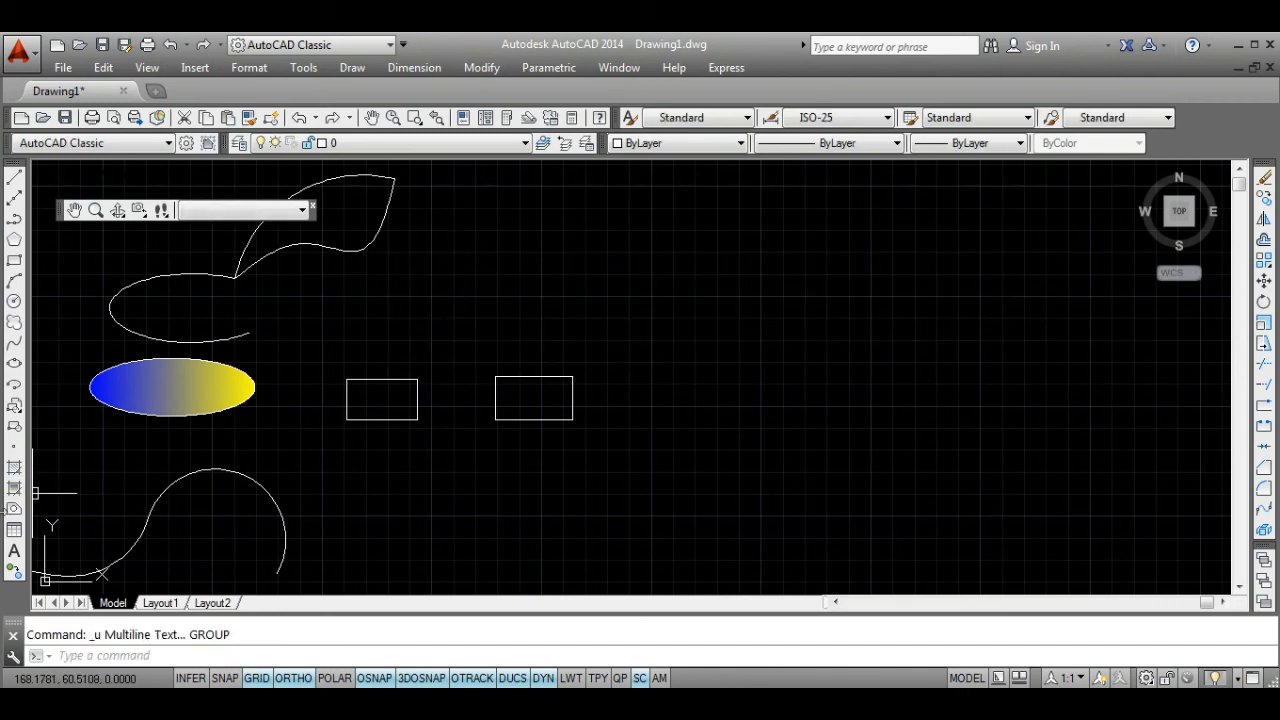
# Place a multiline text box below the two rectangles and enter "ghgych65465".
pyautogui.click(15, 551)
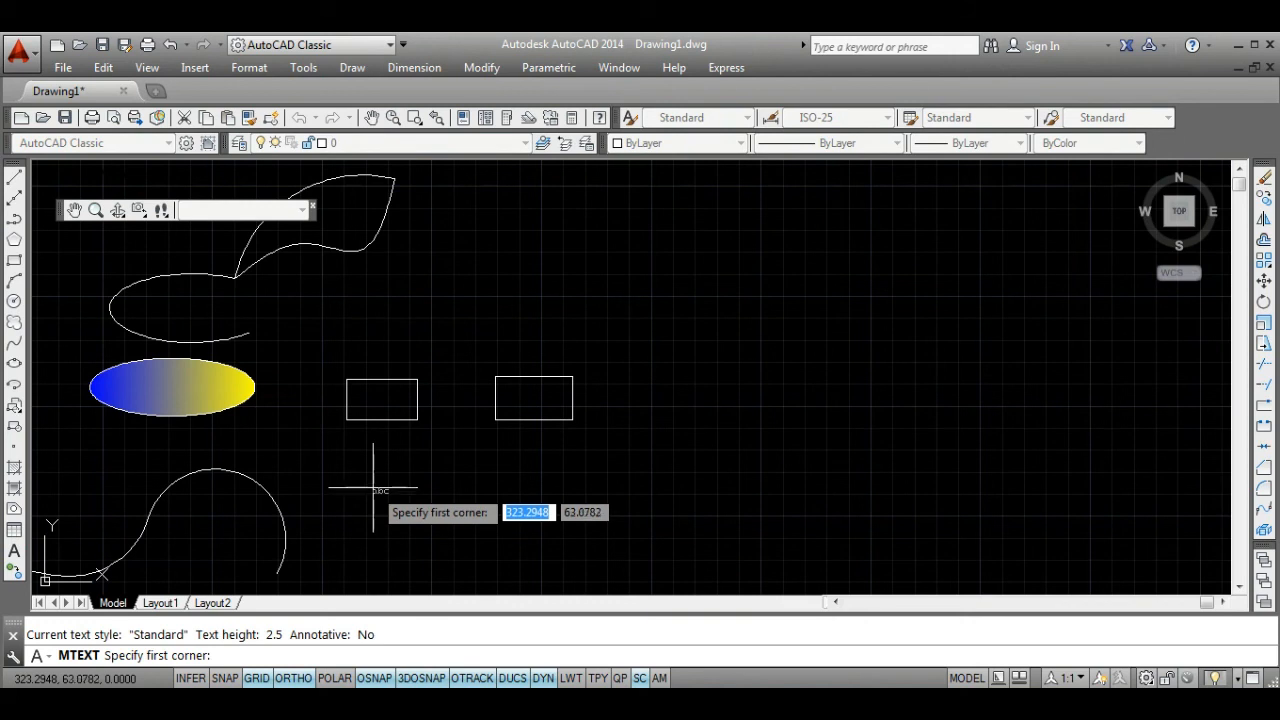
pyautogui.click(373, 490)
pyautogui.click(575, 531)
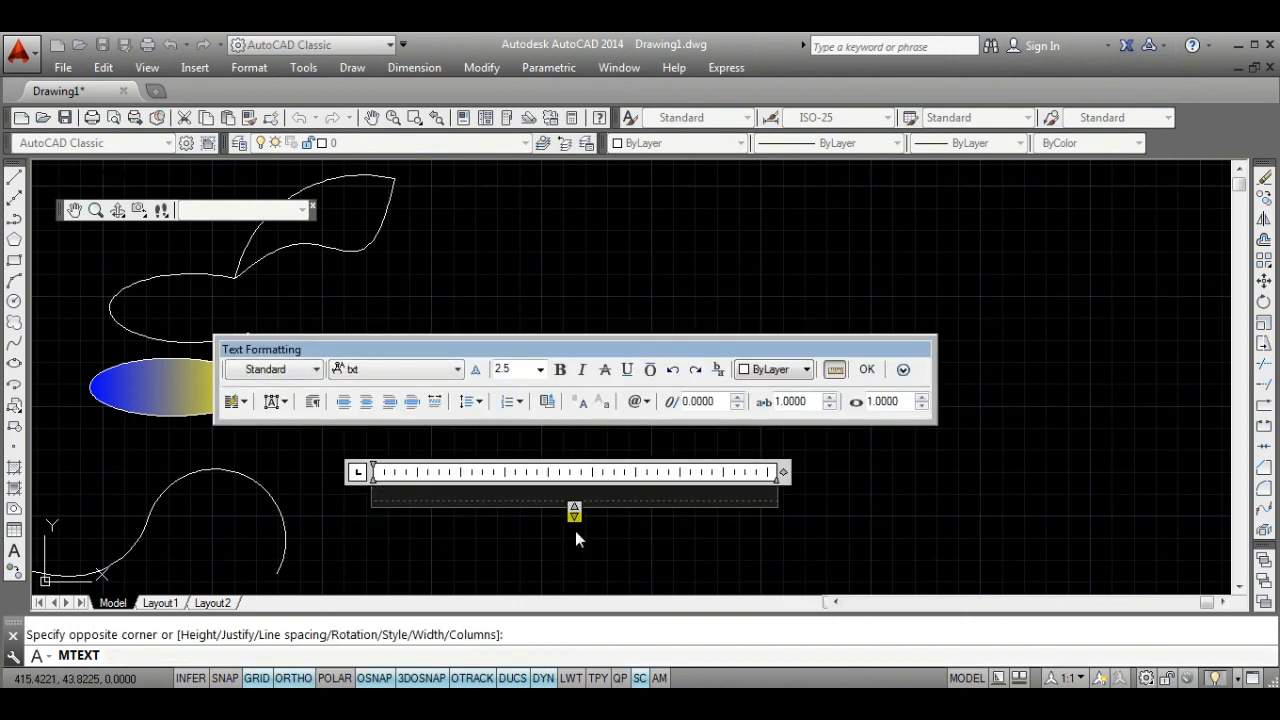
pyautogui.write('ghgychg')
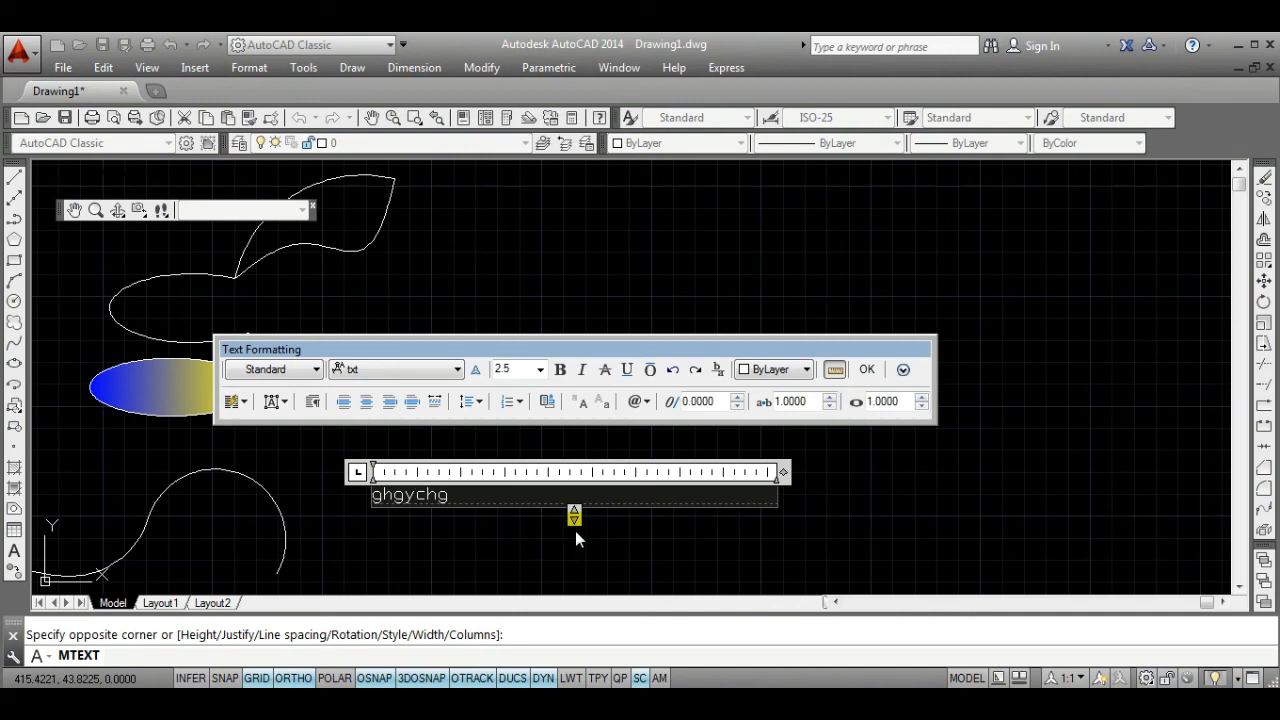
pyautogui.press('BackSpace')
pyautogui.write('65465')
# Format the "ghgych65465" text in Vrinda at height 6, bold and italic, and finish editing the text.
pyautogui.moveTo(500, 493); pyautogui.dragTo(385, 495)
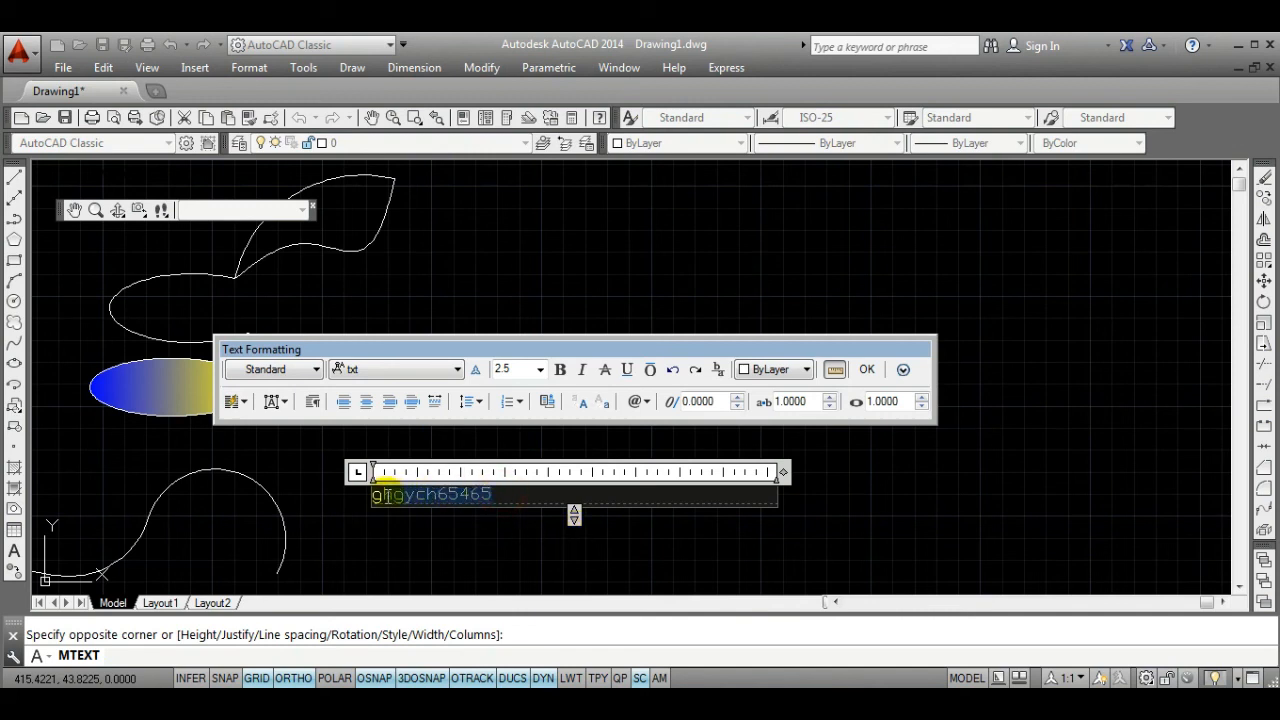
pyautogui.click(400, 369)
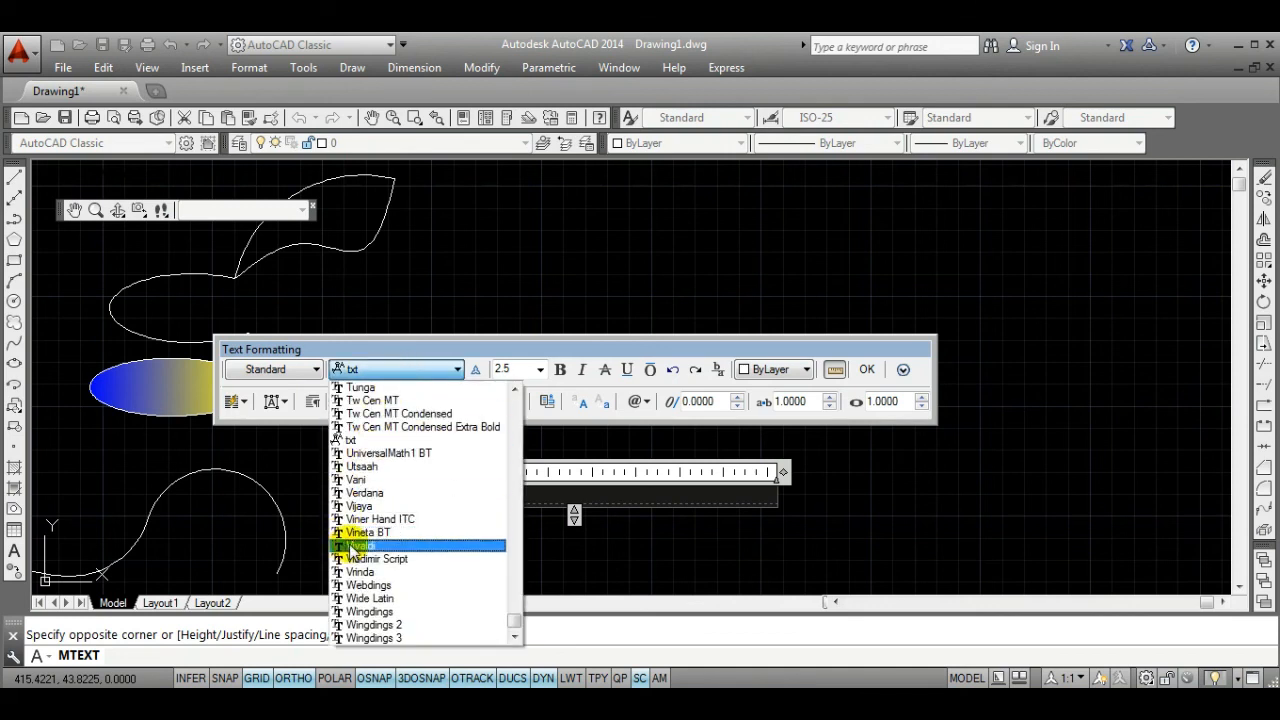
pyautogui.click(390, 572)
pyautogui.click(501, 369)
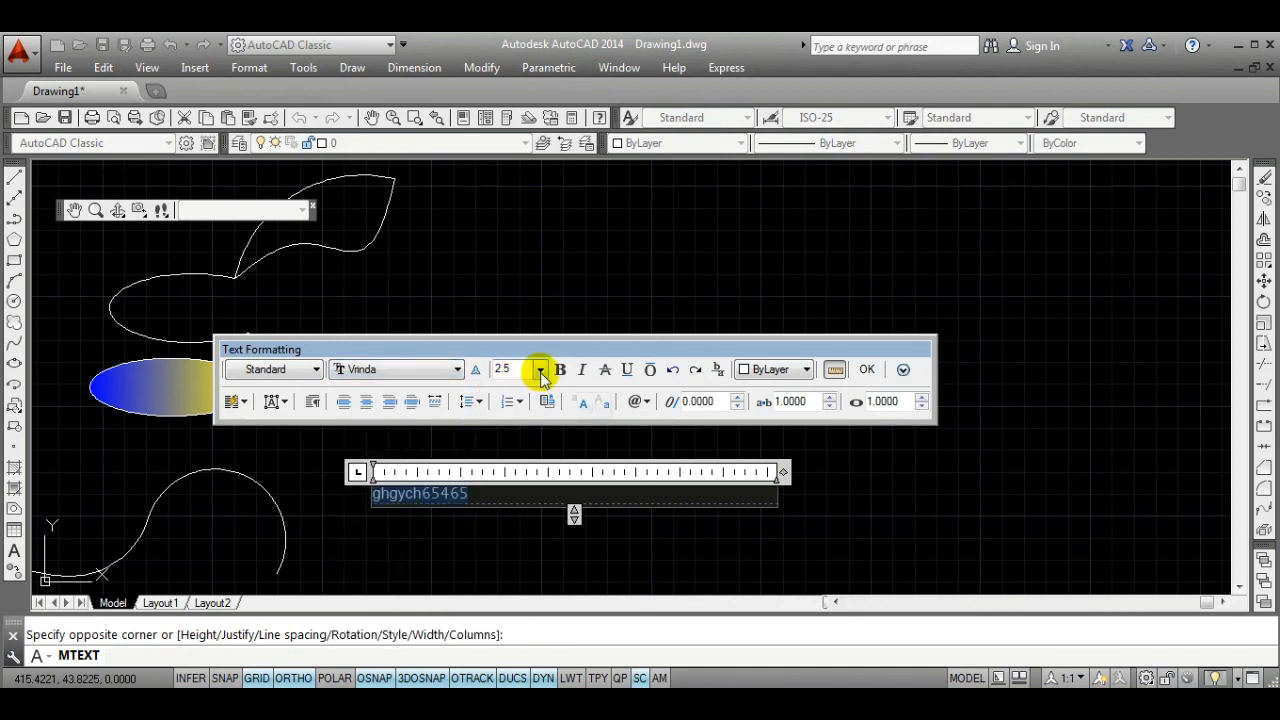
pyautogui.click(540, 369)
pyautogui.click(505, 399)
pyautogui.click(561, 369)
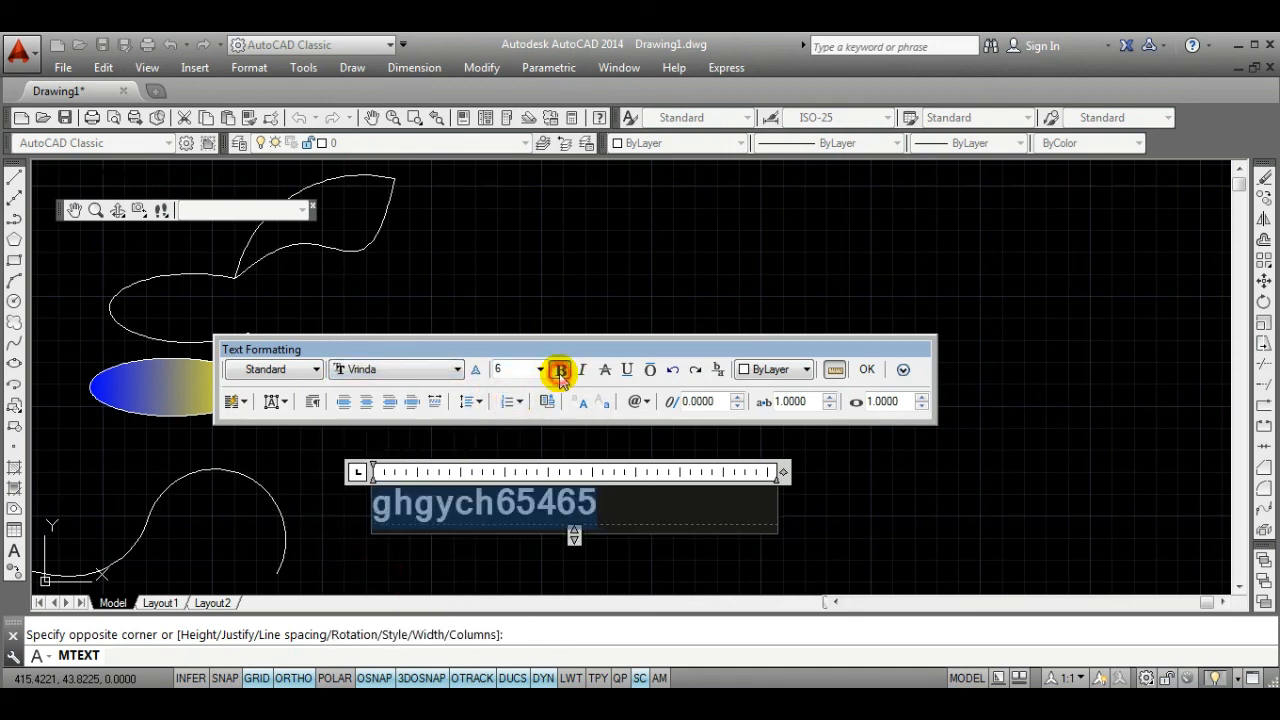
pyautogui.click(582, 370)
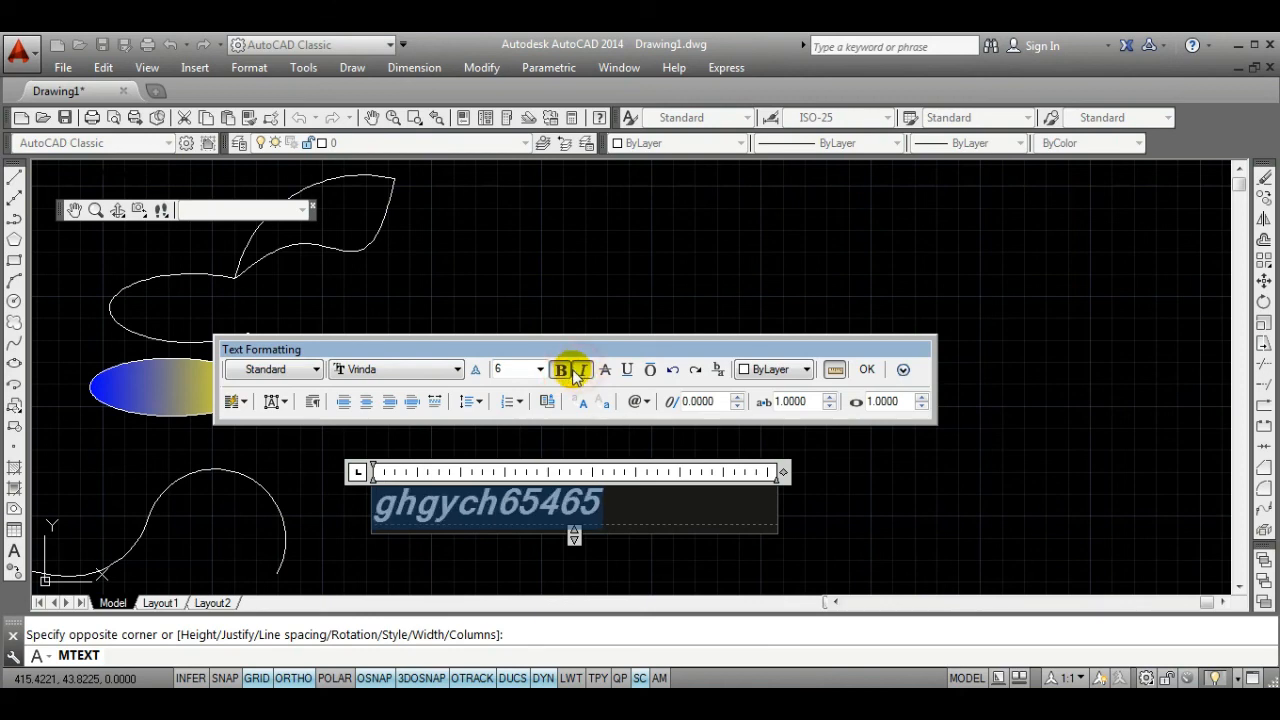
pyautogui.click(867, 368)
pyautogui.moveTo(530, 513); pyautogui.dragTo(601, 494, button='middle')
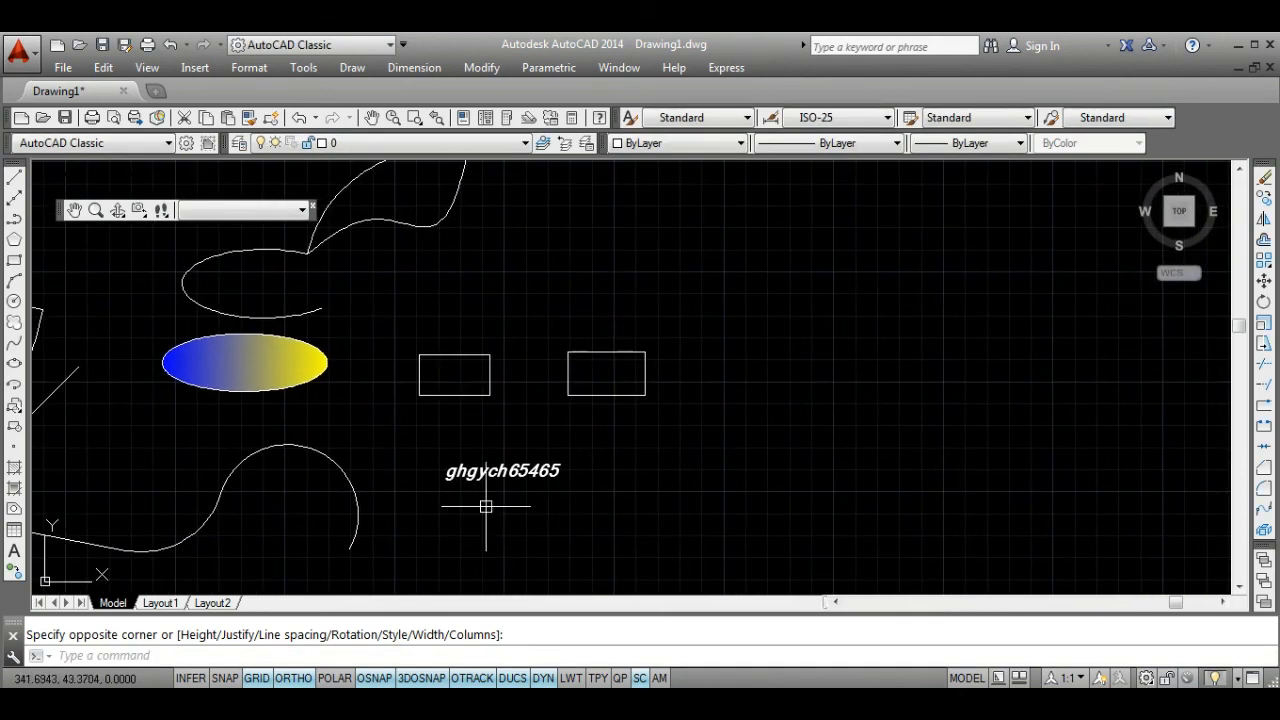
pyautogui.scroll(2, 475, 500)
pyautogui.moveTo(475, 500)
pyautogui.mouseDown(button='middle')
pyautogui.moveTo(528, 506)
pyautogui.moveTo(514, 490)
pyautogui.mouseUp(button='middle')
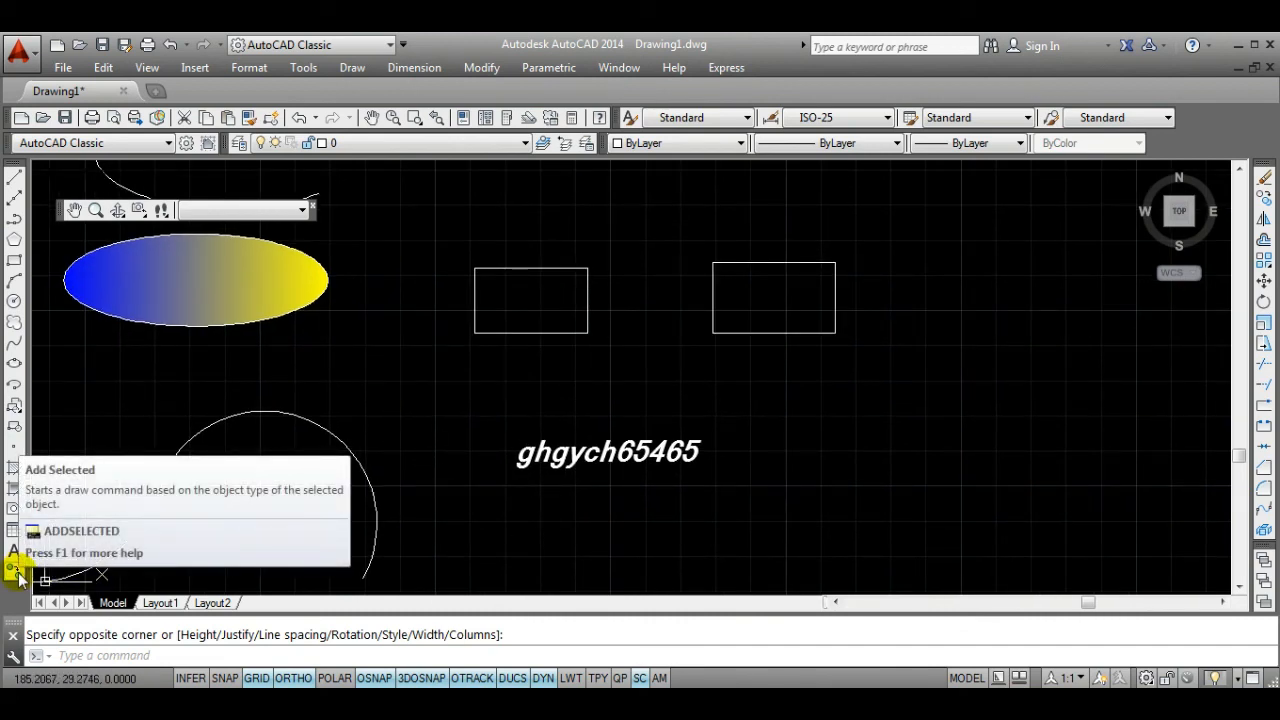
# With Ortho off, draw one short slanted line rising to the right below the "ghgych65465" text.
pyautogui.scroll(-2, 597, 428)
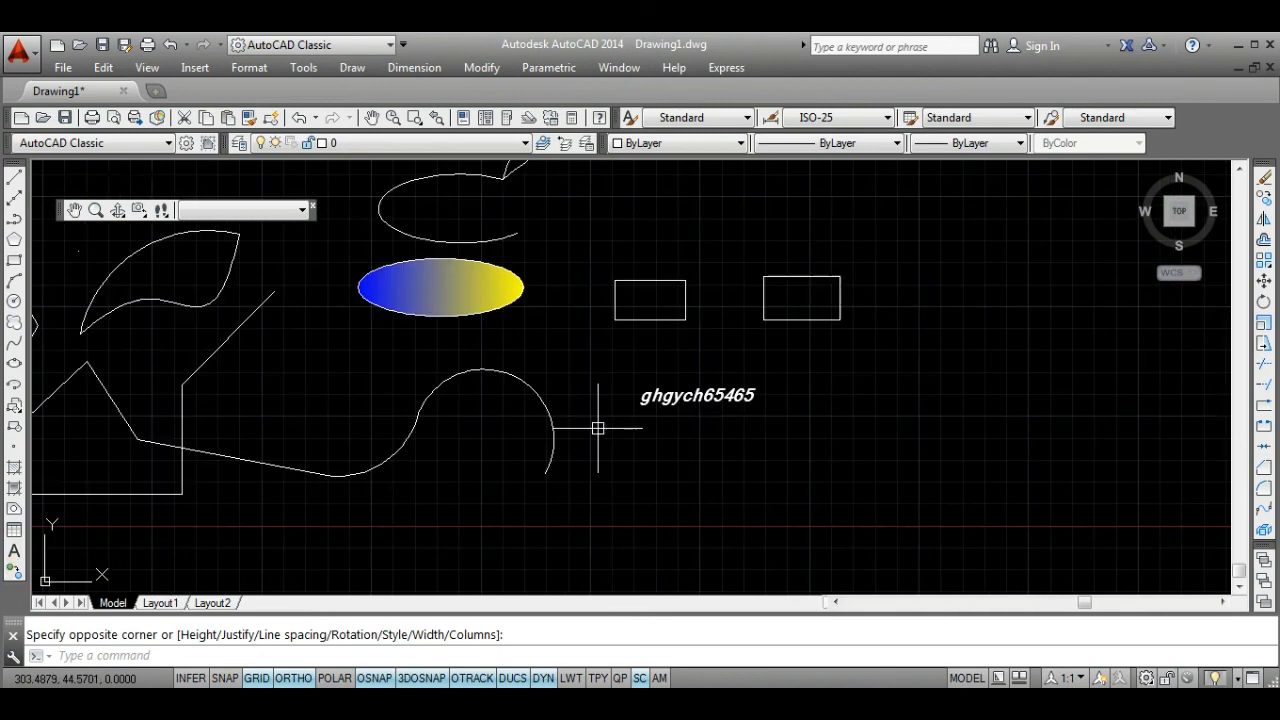
pyautogui.press('Escape')
pyautogui.write('l')
pyautogui.press('Return')
pyautogui.click(598, 462)
pyautogui.press('F8')
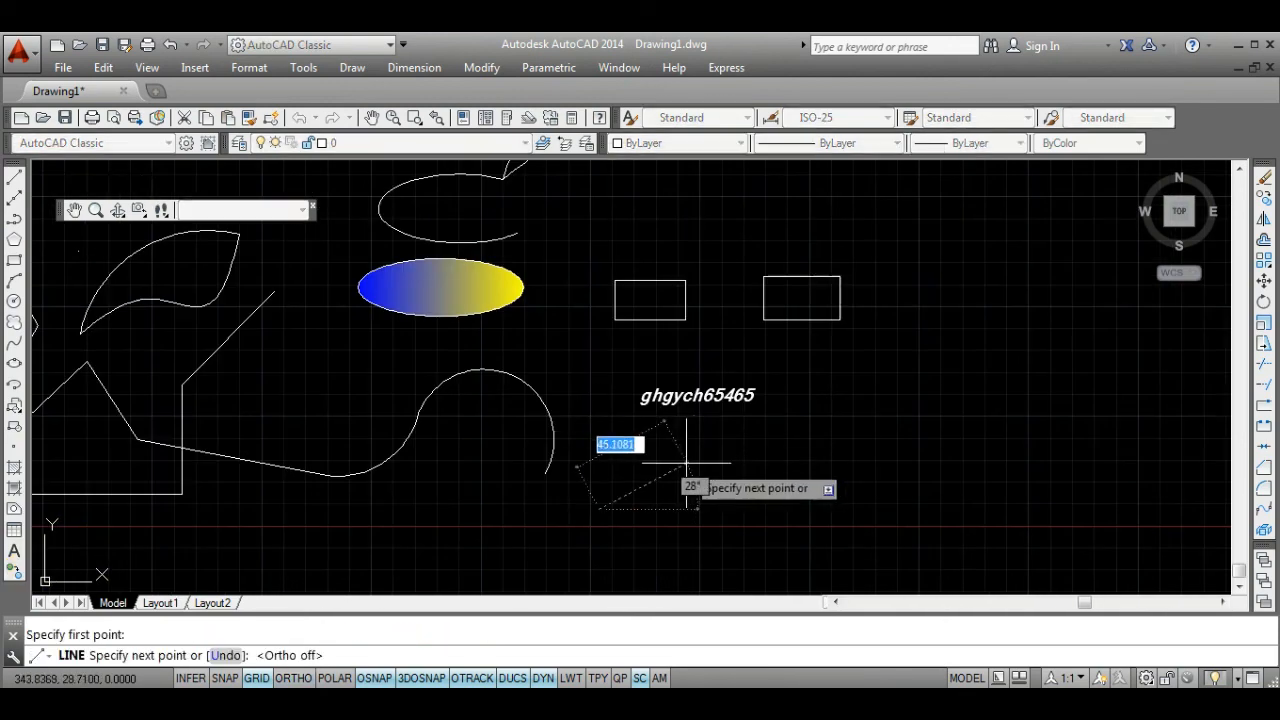
pyautogui.click(674, 458)
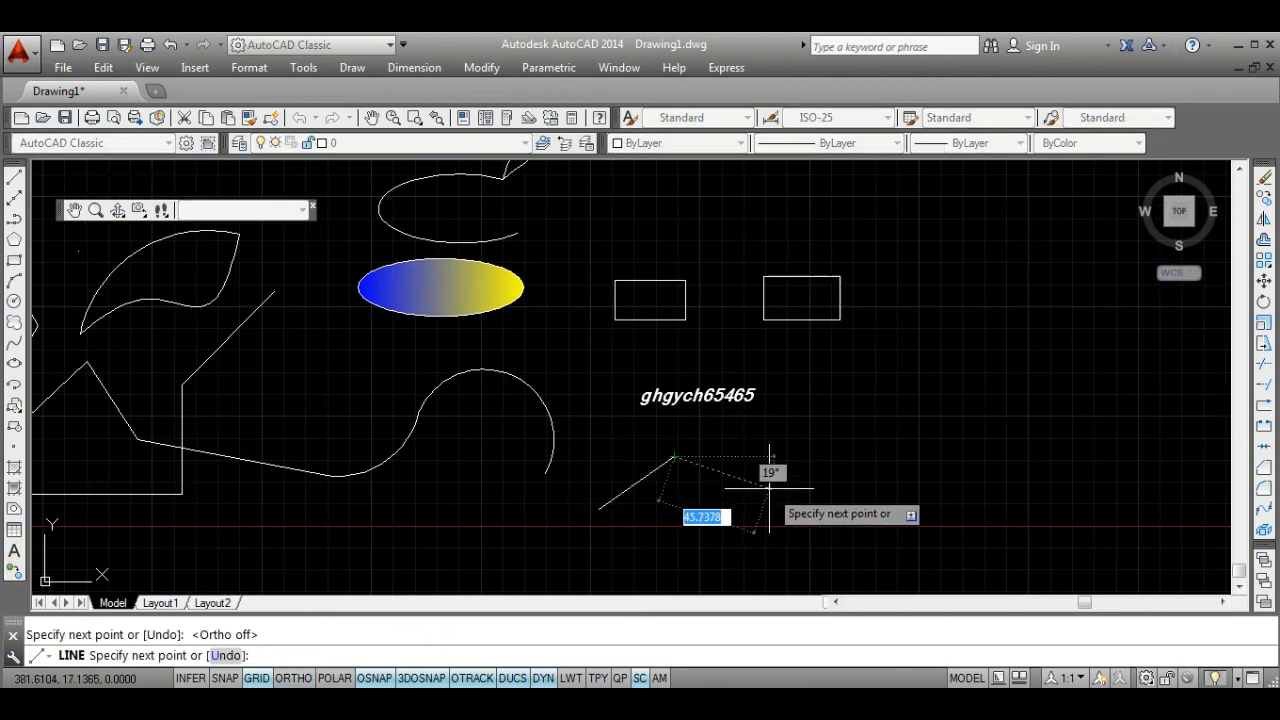
pyautogui.press('Escape')
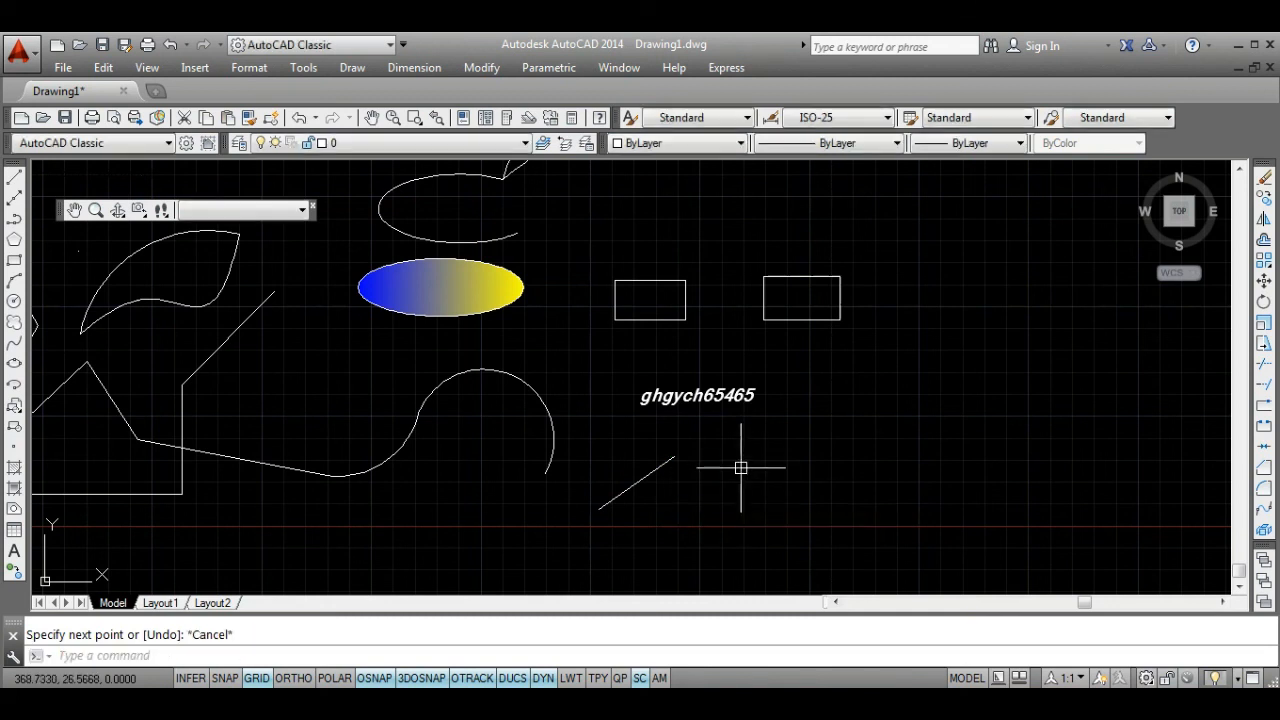
# Use Add Selected on the slanted line to draw two more connected line segments from its upper endpoint.
pyautogui.click(14, 572)
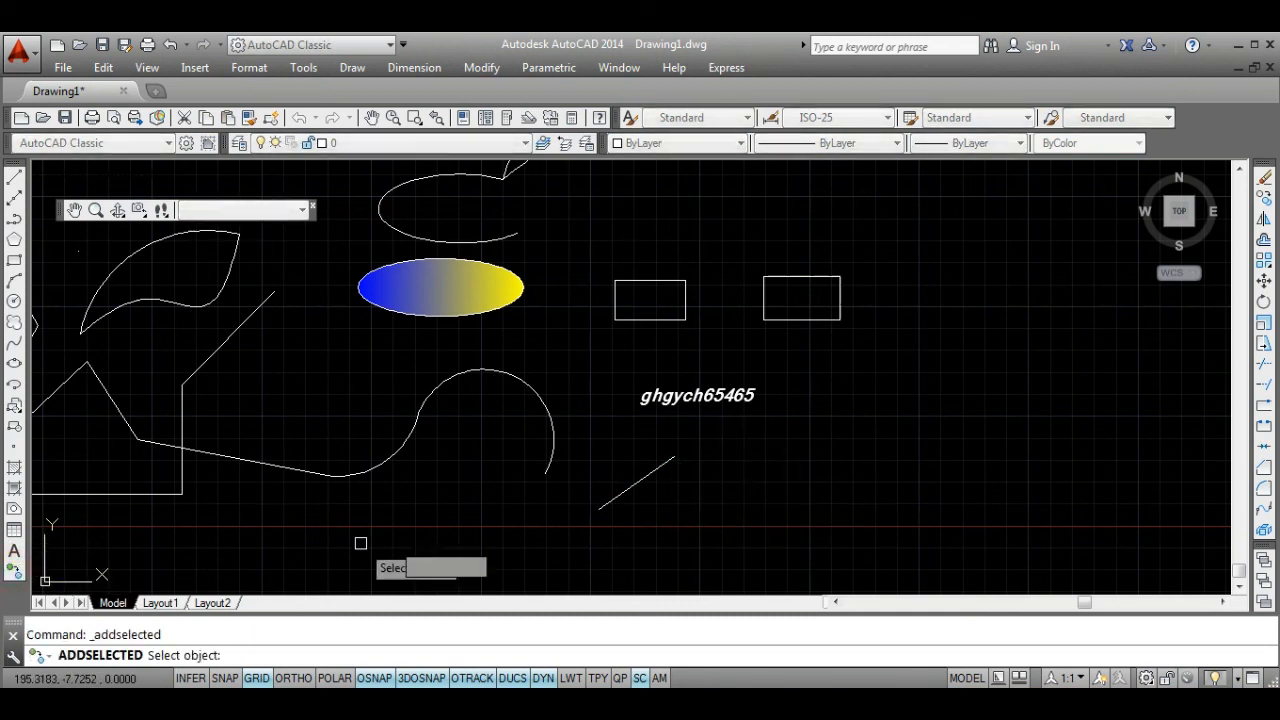
pyautogui.click(666, 467)
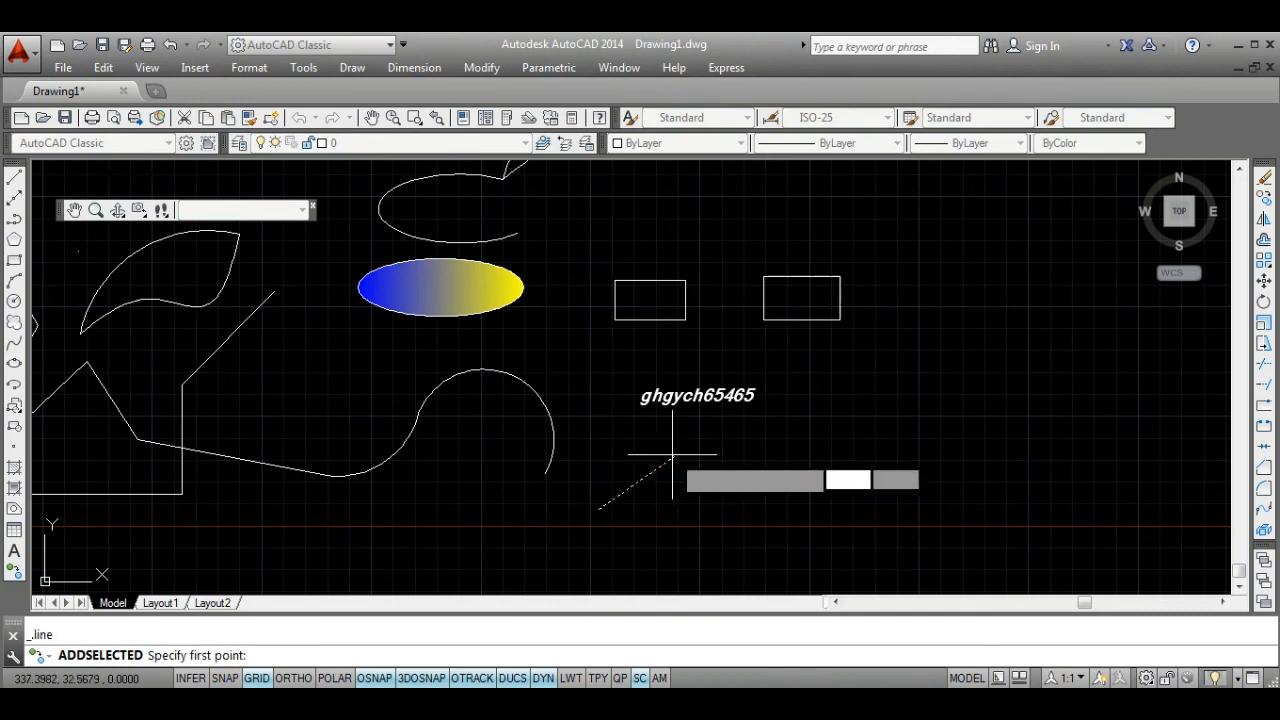
pyautogui.click(676, 456)
pyautogui.click(796, 469)
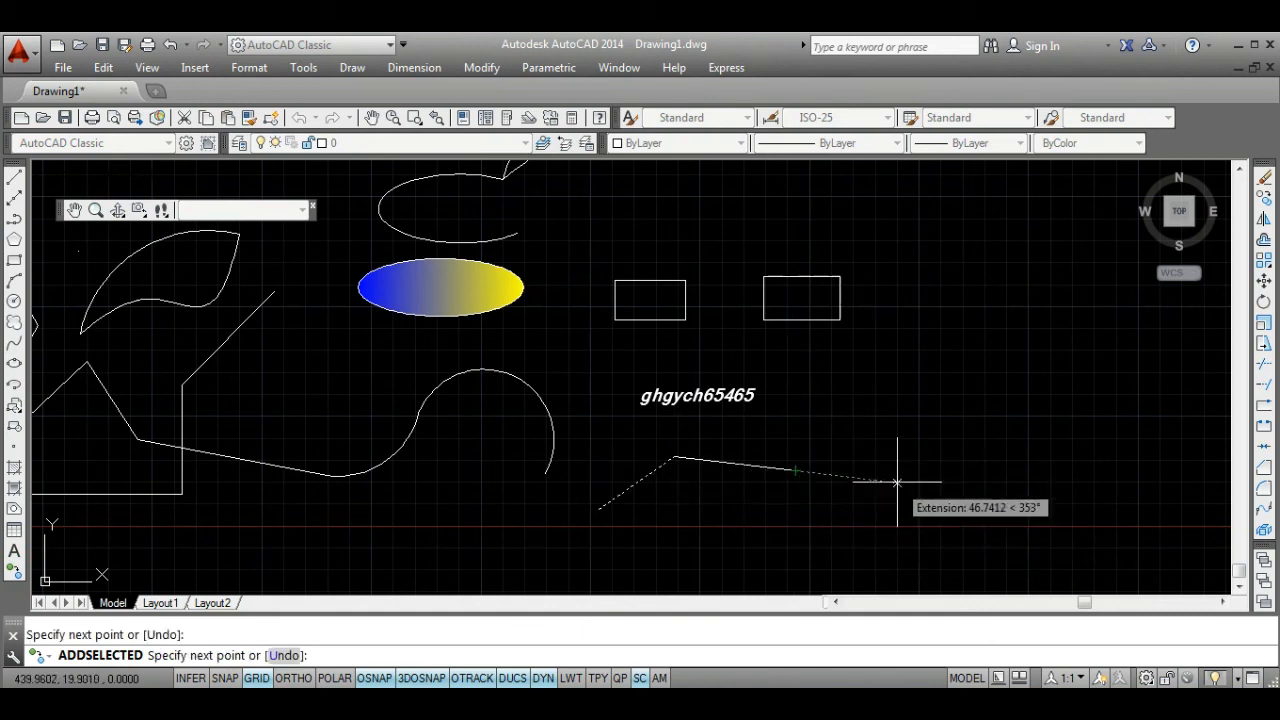
pyautogui.click(883, 410)
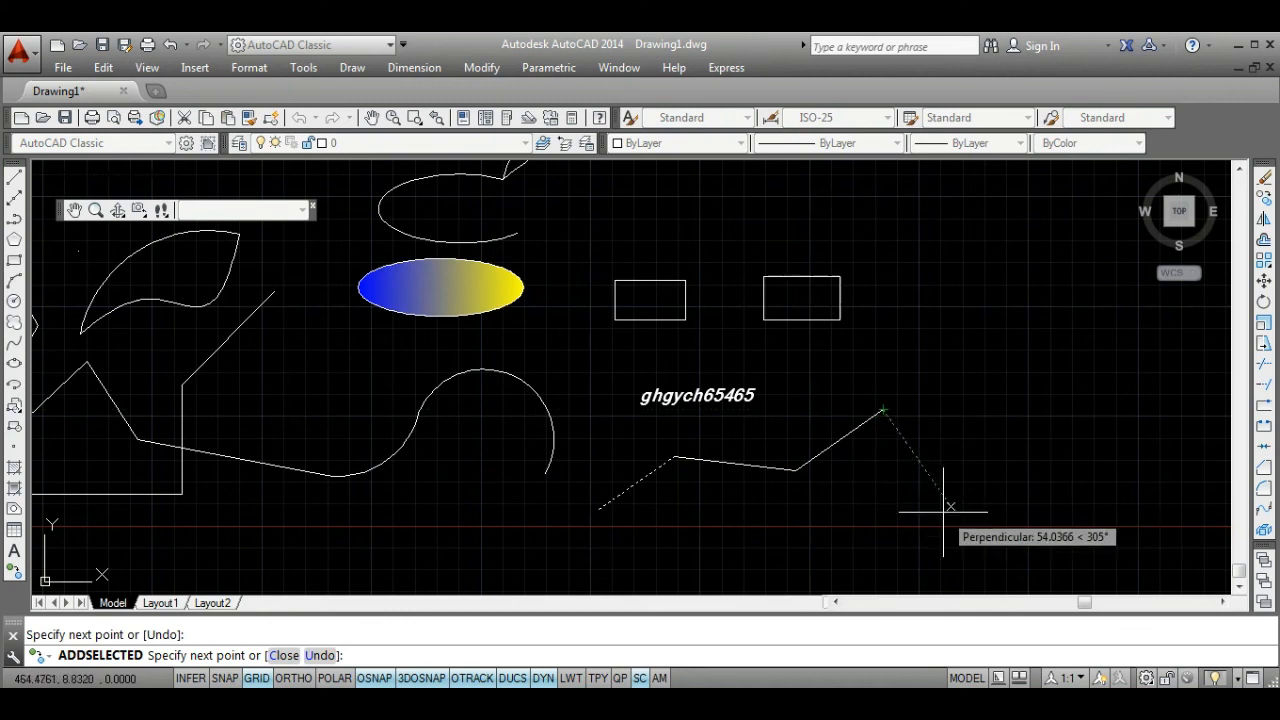
pyautogui.press('Return')
# Draw a circle to the right of the second rectangle.
pyautogui.moveTo(760, 523); pyautogui.dragTo(659, 529, button='middle')
pyautogui.write('c')
pyautogui.press('Return')
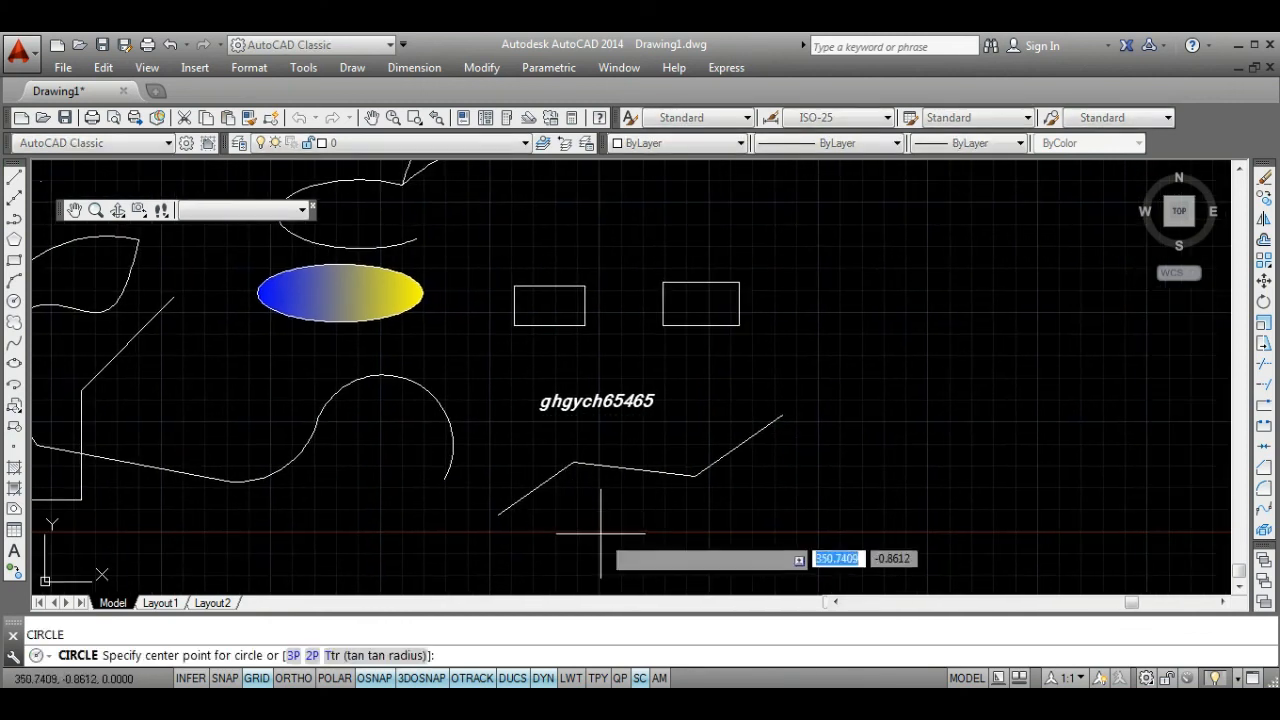
pyautogui.click(847, 335)
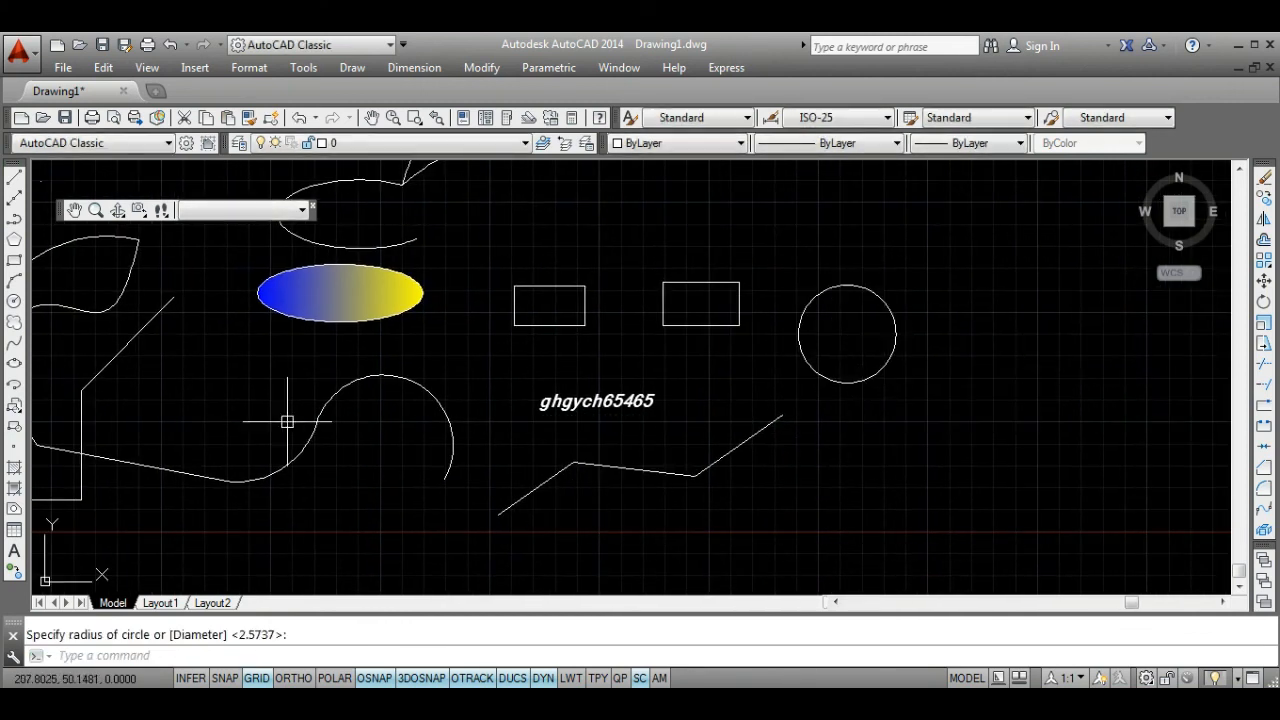
# Use Add Selected on the circle to draw a similar-sized circle centred on its bottom quadrant point.
pyautogui.click(15, 571)
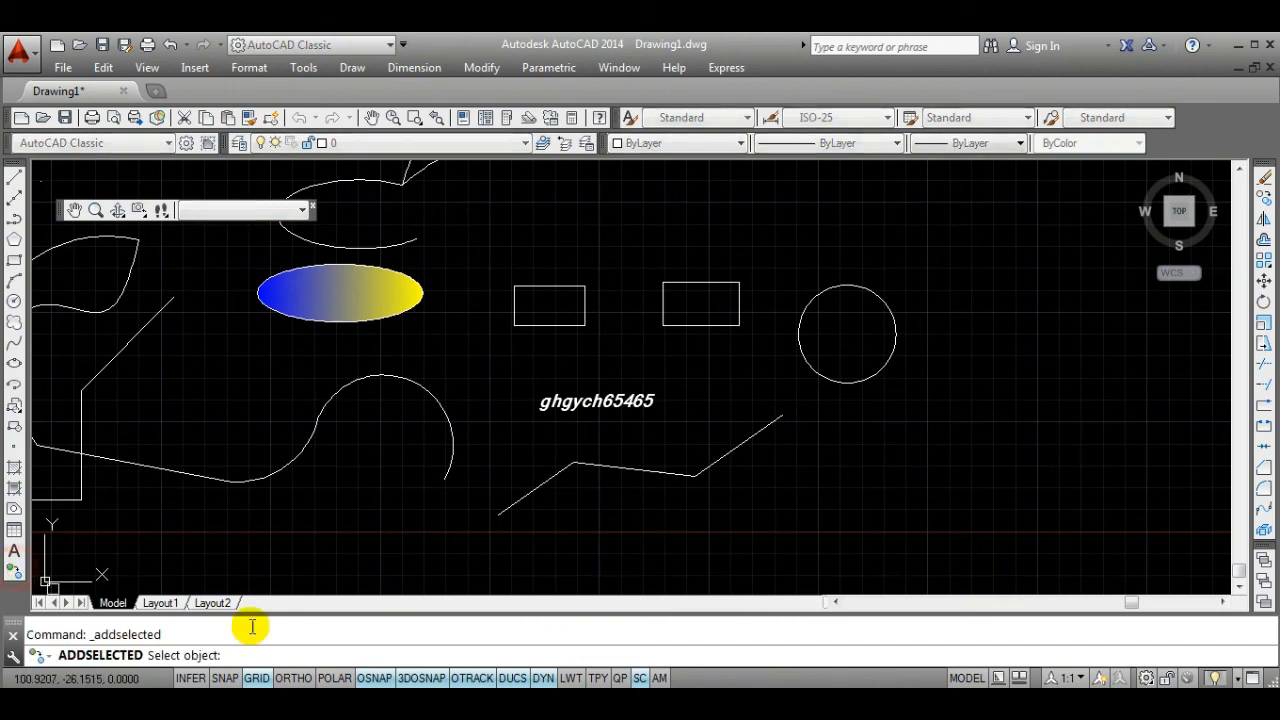
pyautogui.click(839, 380)
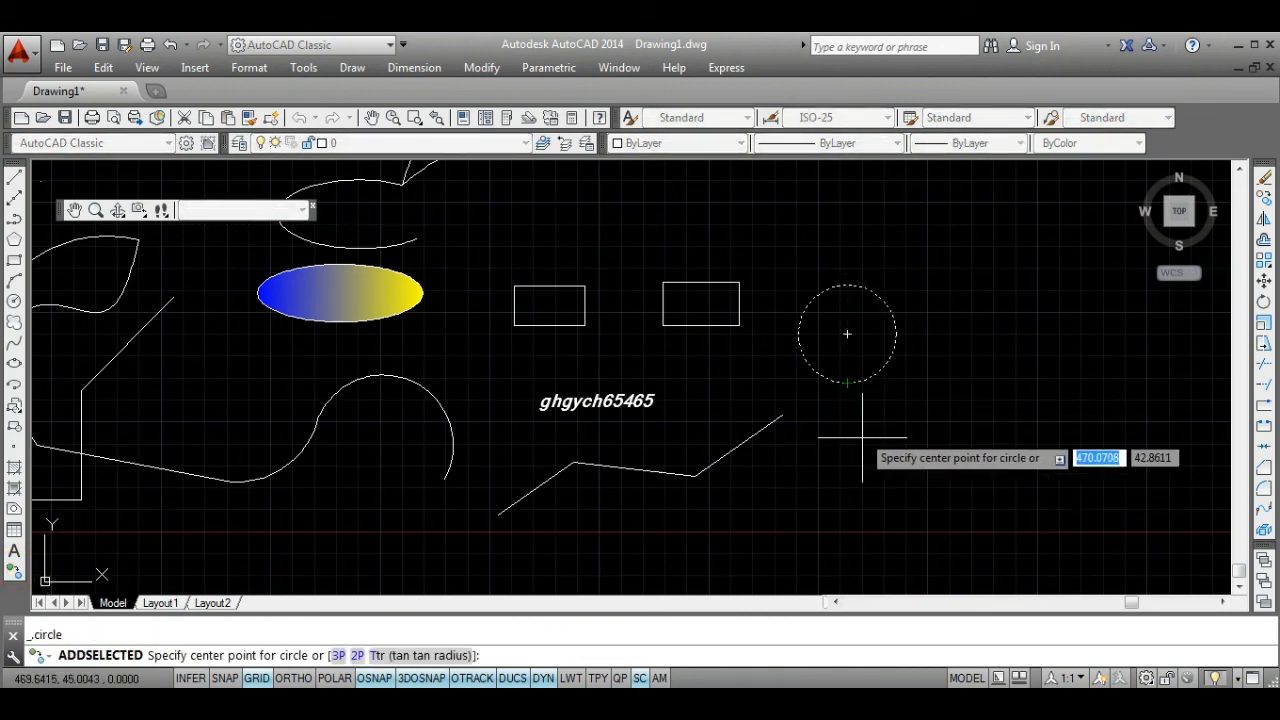
pyautogui.click(847, 383)
pyautogui.click(848, 434)
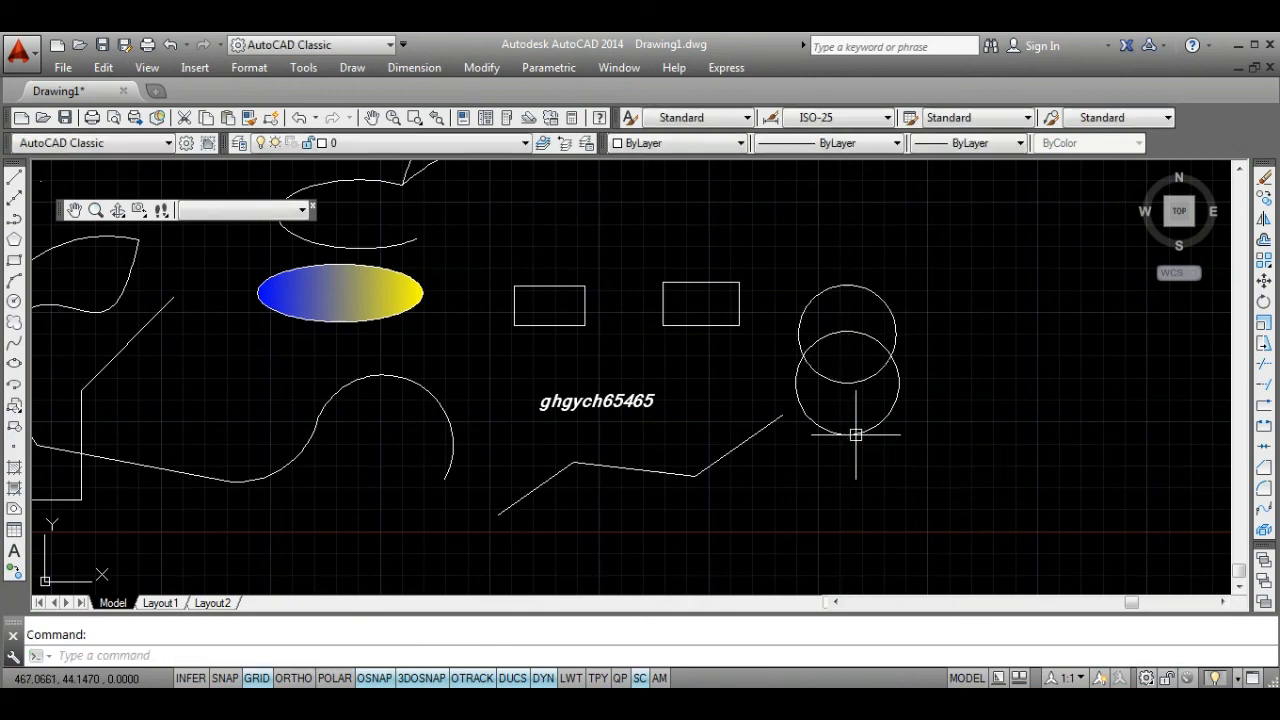